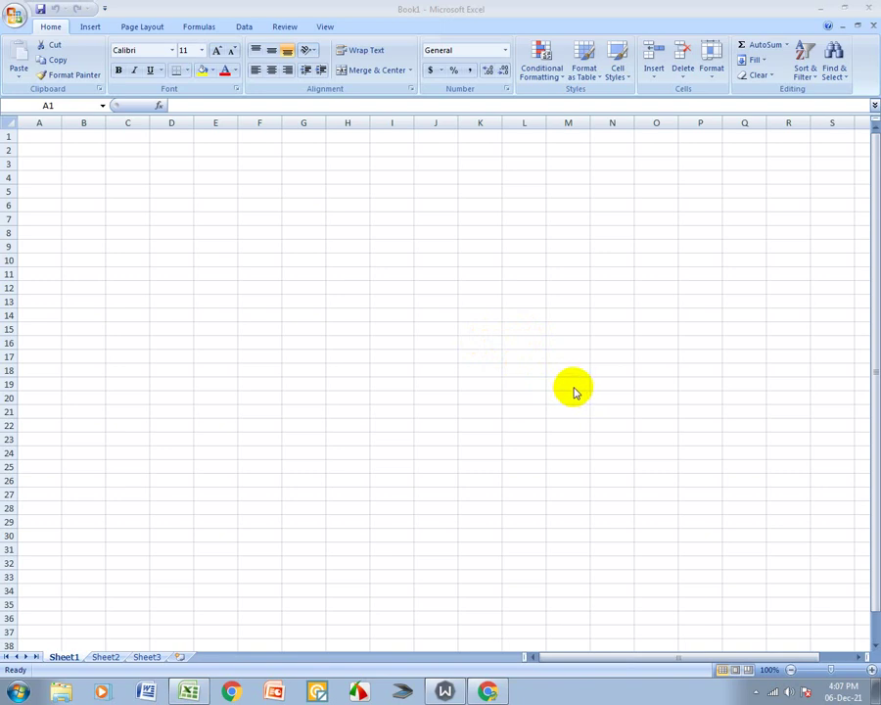
Enter the shop name BIJOY TRADERS in cell A2.
{"action": "left_click", "coordinate": [453, 345]}
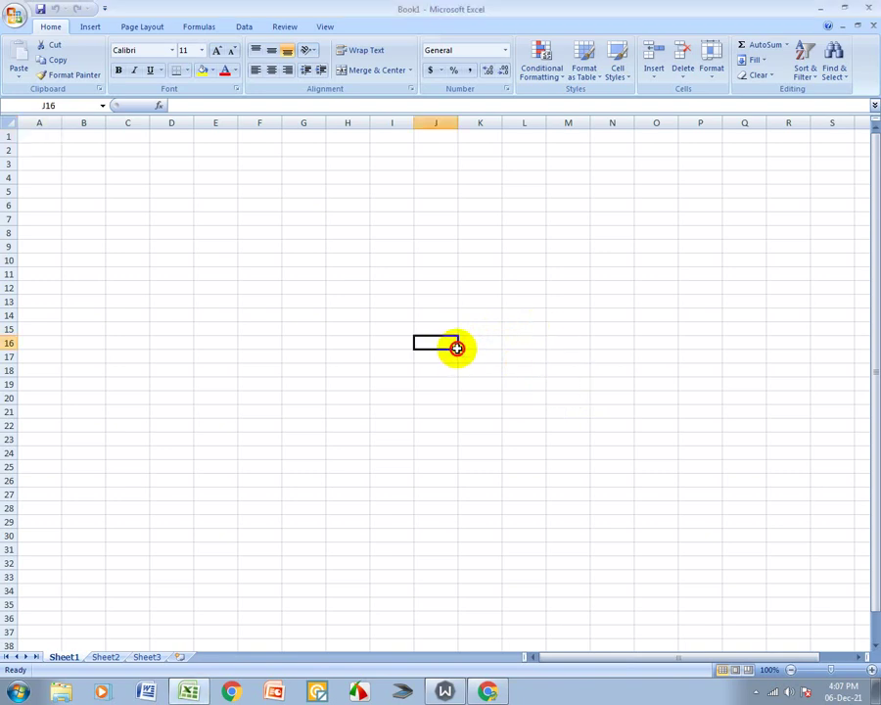
{"action": "left_click", "coordinate": [390, 411]}
{"action": "left_click", "coordinate": [32, 193]}
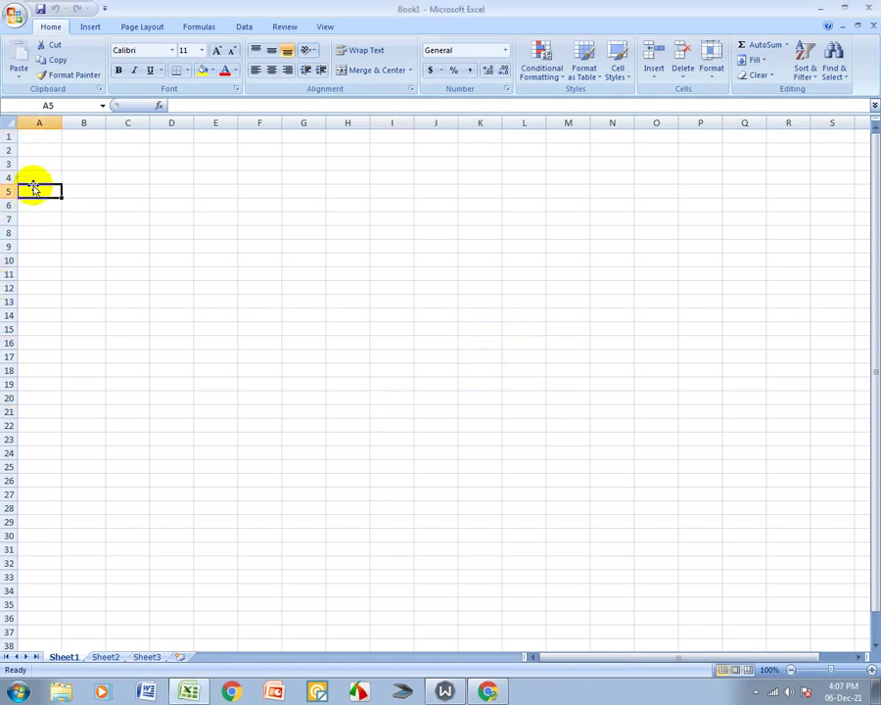
{"action": "left_click", "coordinate": [35, 177]}
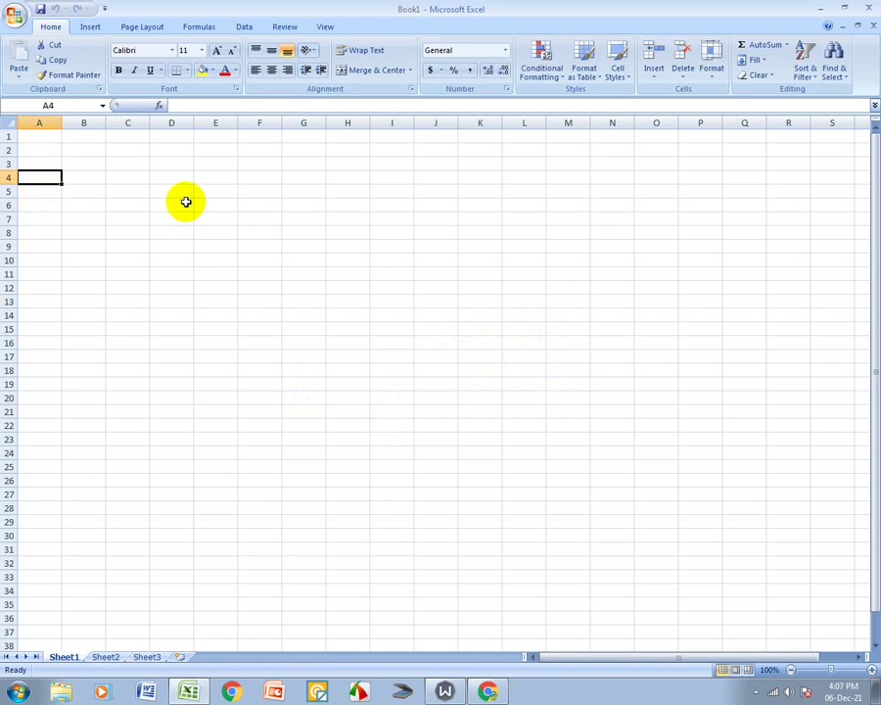
{"action": "left_click", "coordinate": [35, 151]}
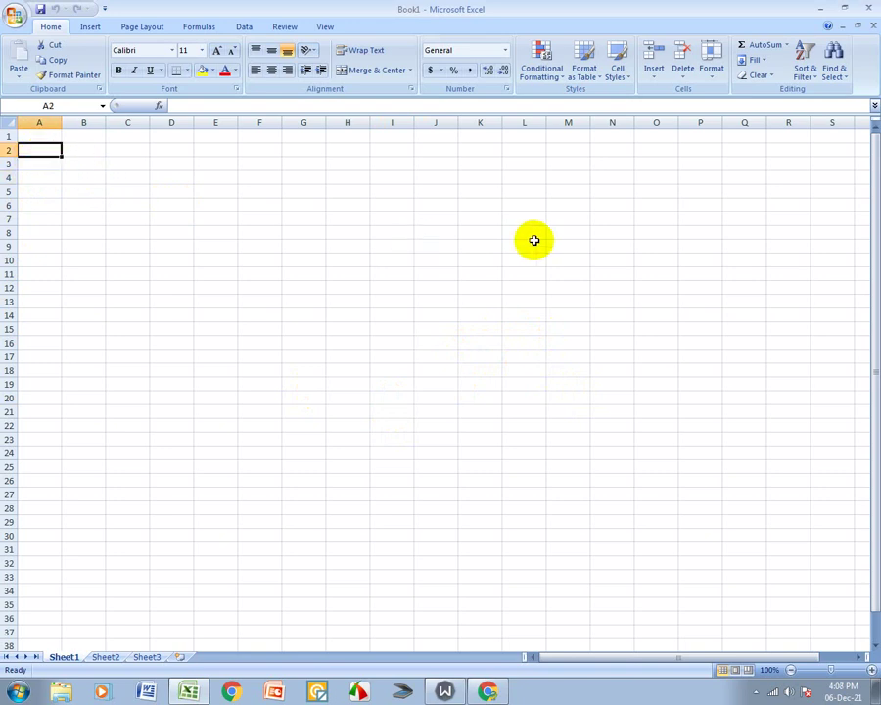
{"action": "type", "text": "BI"}
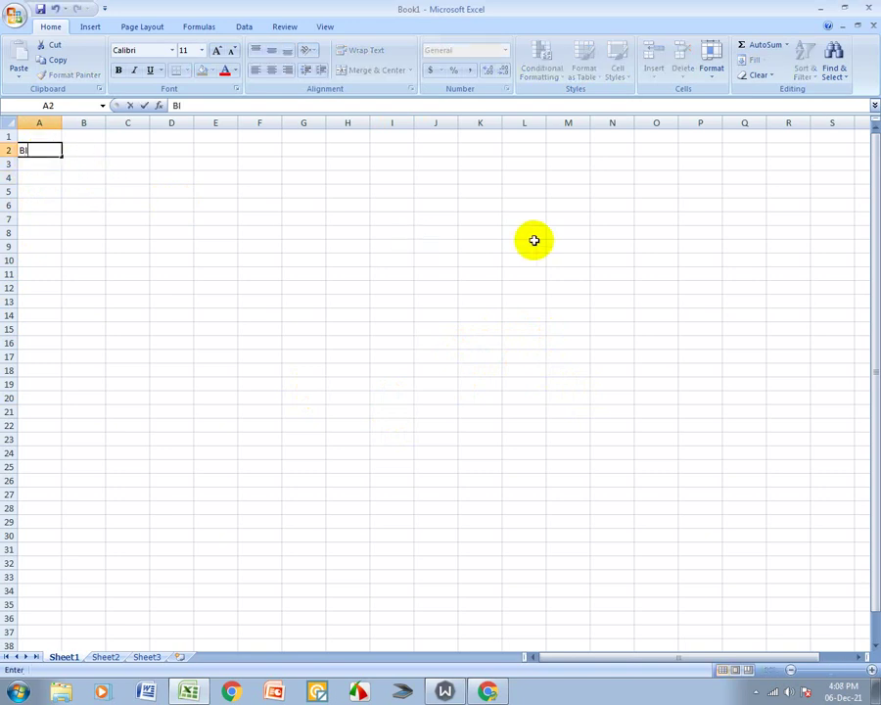
{"action": "type", "text": "JOY"}
{"action": "type", "text": " TRADE"}
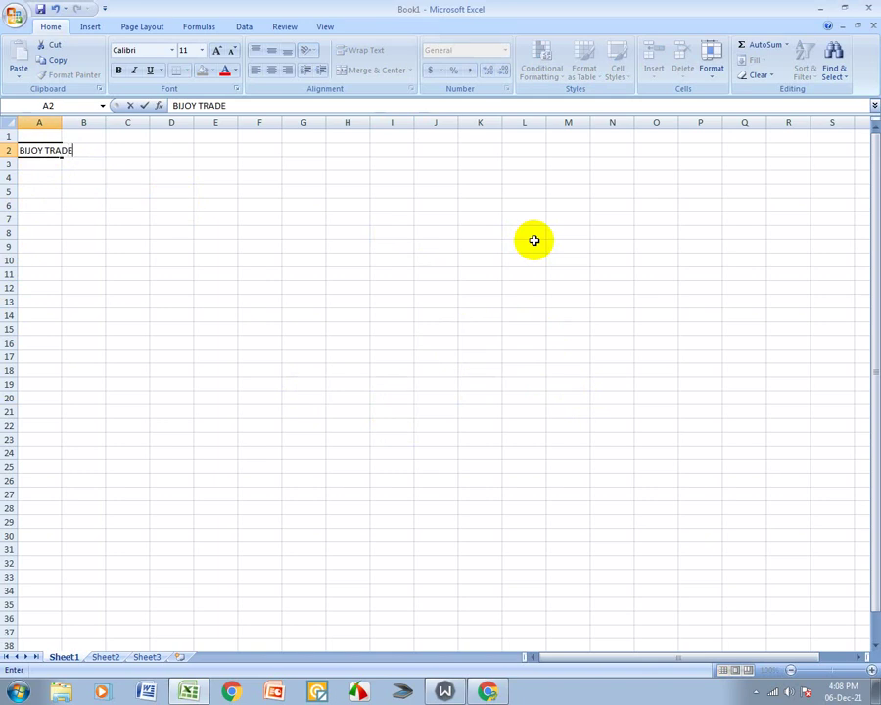
{"action": "type", "text": "RS"}
{"action": "key", "text": "Tab"}
{"action": "key", "text": "Left"}
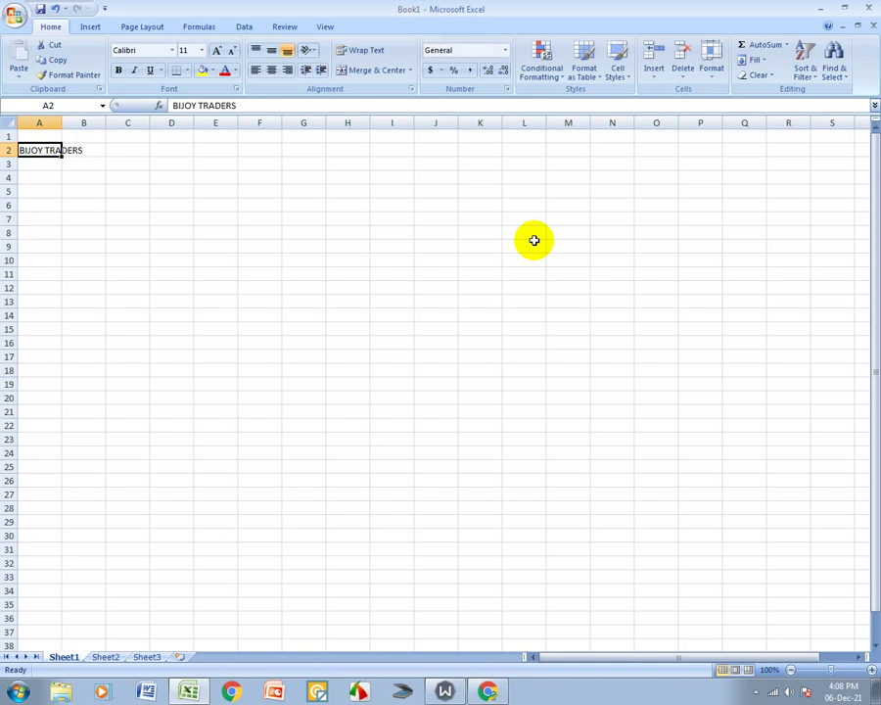
Type the shop's postal address in A3, fixing the misspelled word.
{"action": "key", "text": "Return"}
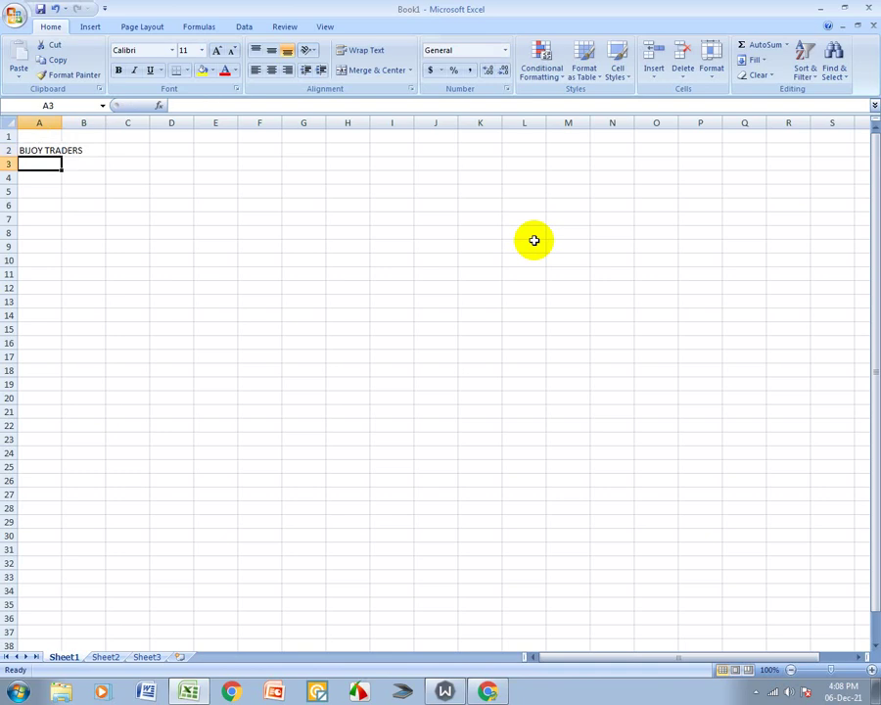
{"action": "type", "text": "80/"}
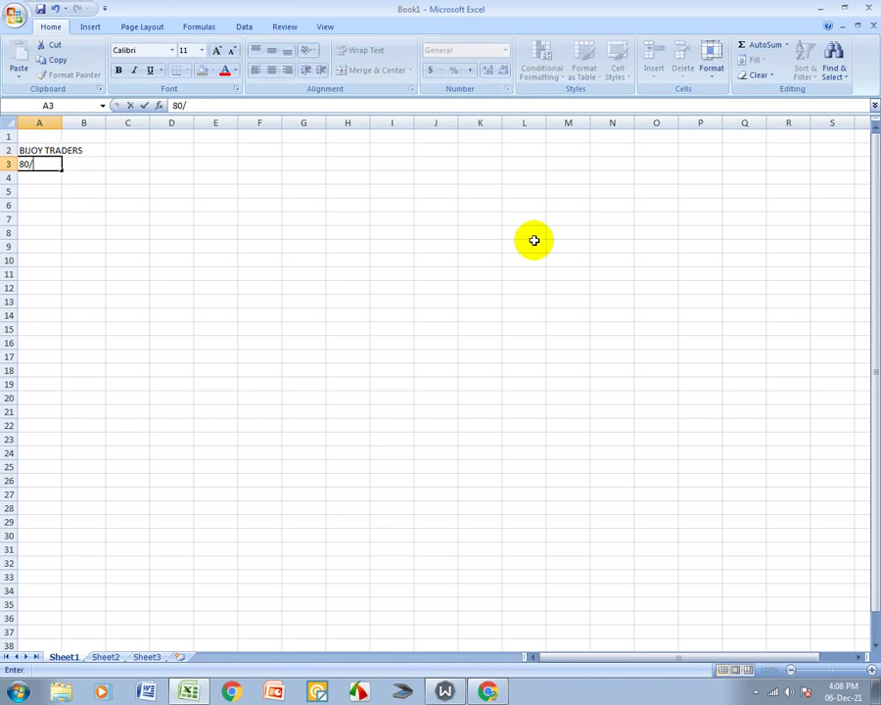
{"action": "type", "text": "2"}
{"action": "type", "text": " A.K "}
{"action": "type", "text": "MISSION"}
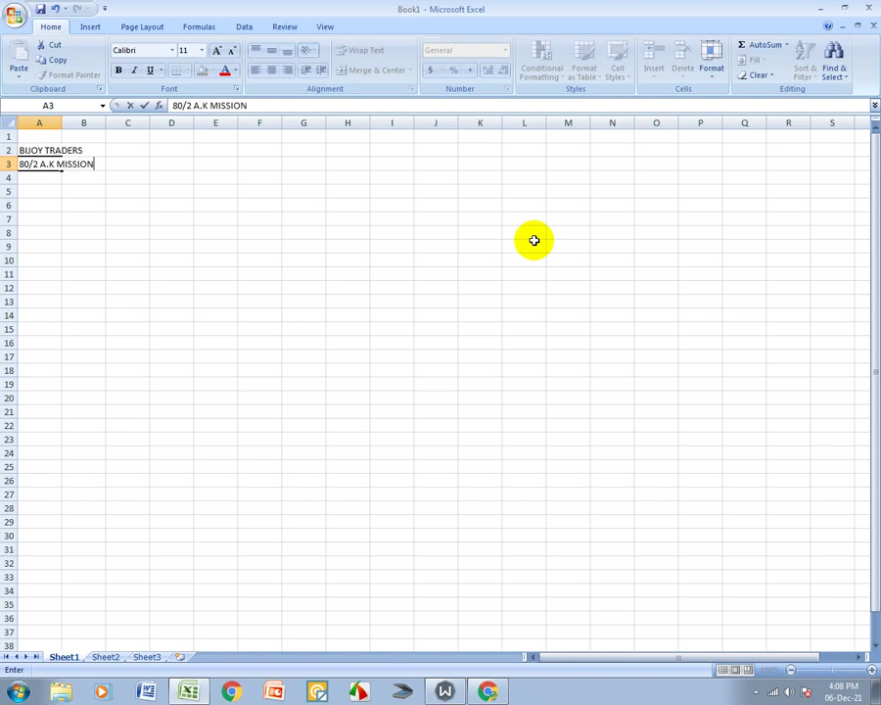
{"action": "type", "text": " RAOD,"}
{"action": "key", "text": "BackSpace"}
{"action": "key", "text": "BackSpace"}
{"action": "key", "text": "BackSpace"}
{"action": "key", "text": "BackSpace"}
{"action": "type", "text": "OAD,"}
{"action": "type", "text": " DHAKA"}
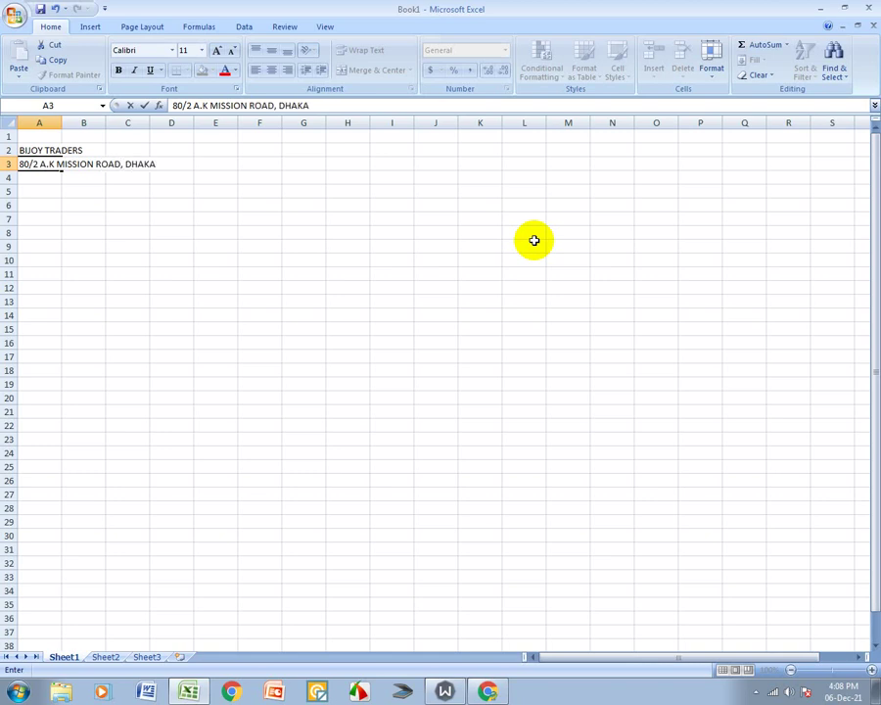
{"action": "key", "text": "Return"}
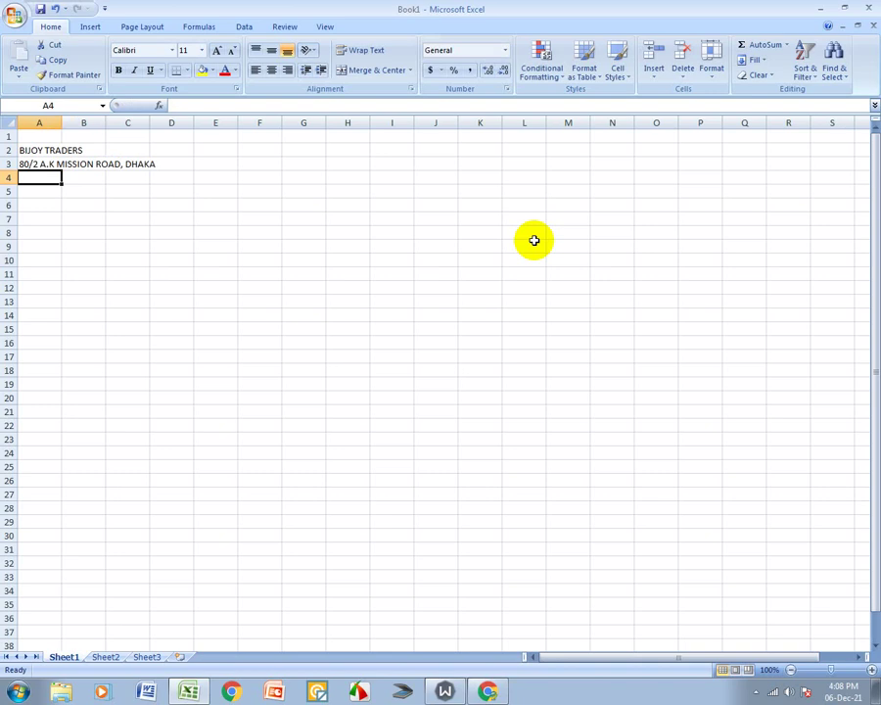
Add the shop's phone line in A4 and step through the header rows.
{"action": "type", "text": "PHONE: "}
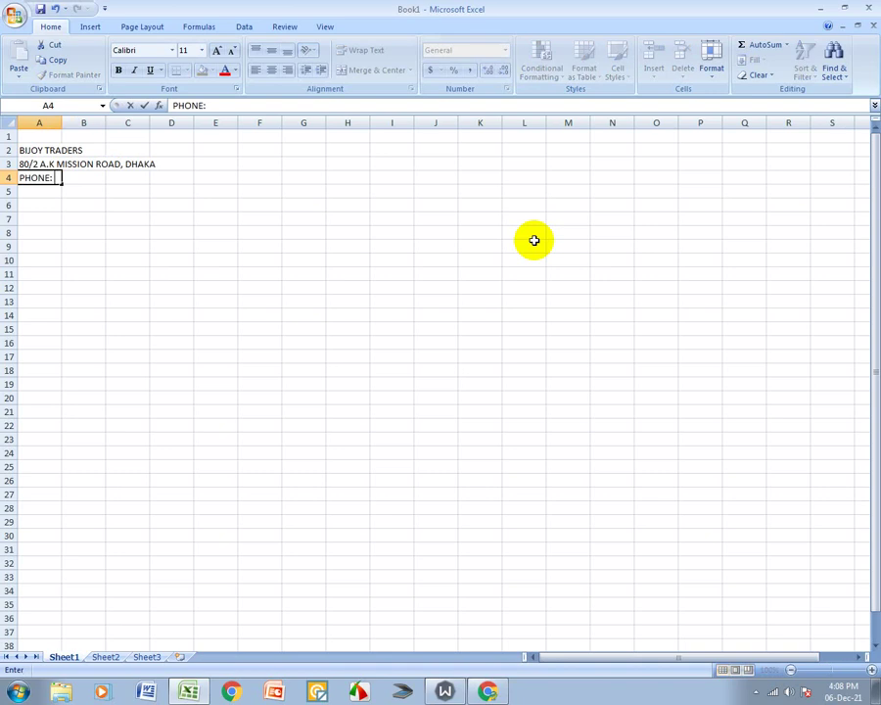
{"action": "type", "text": "77526"}
{"action": "key", "text": "Right"}
{"action": "key", "text": "Left"}
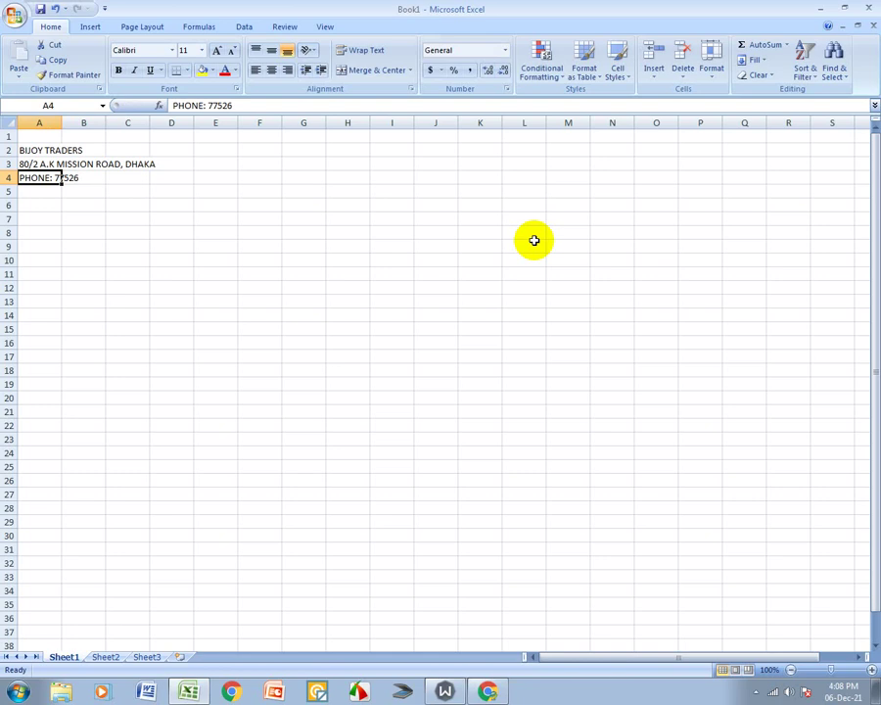
{"action": "key", "text": "Up"}
{"action": "key", "text": "Up"}
{"action": "key", "text": "Down"}
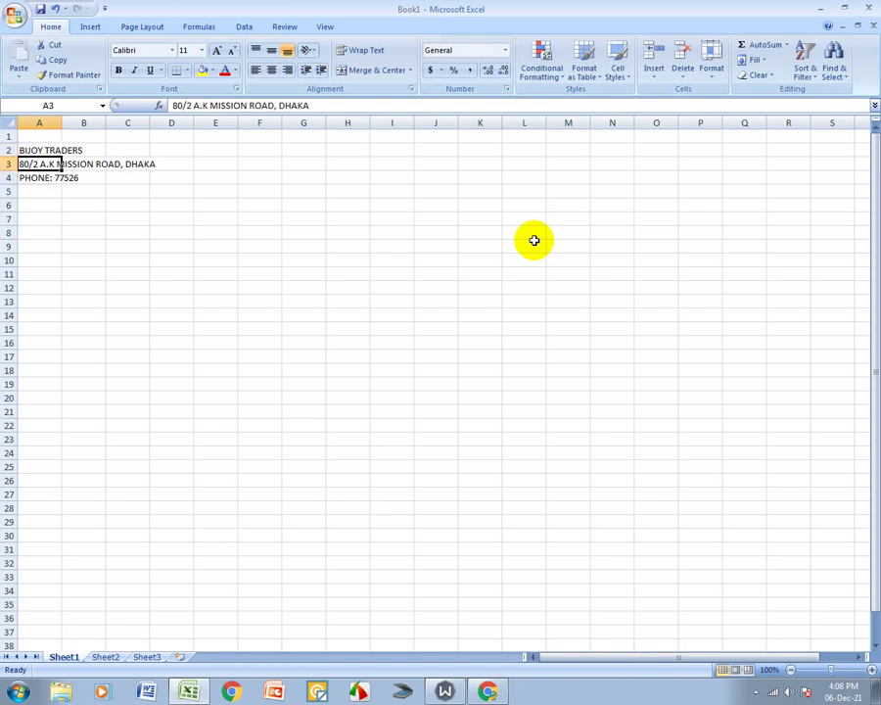
{"action": "key", "text": "Down"}
{"action": "key", "text": "Down"}
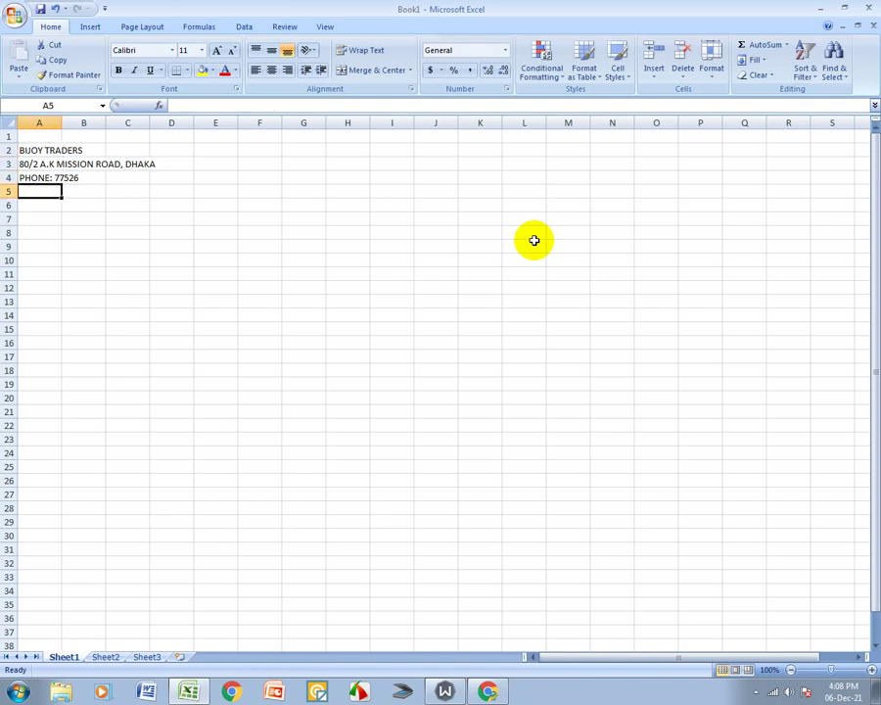
{"action": "key", "text": "Down"}
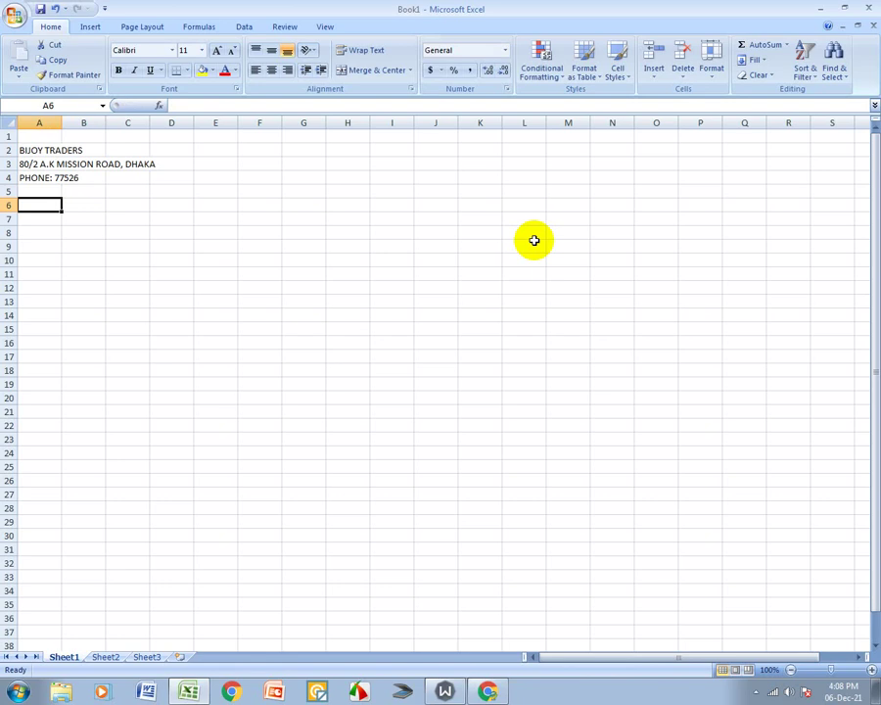
Enter the BILL label in A6.
{"action": "type", "text": "BILL"}
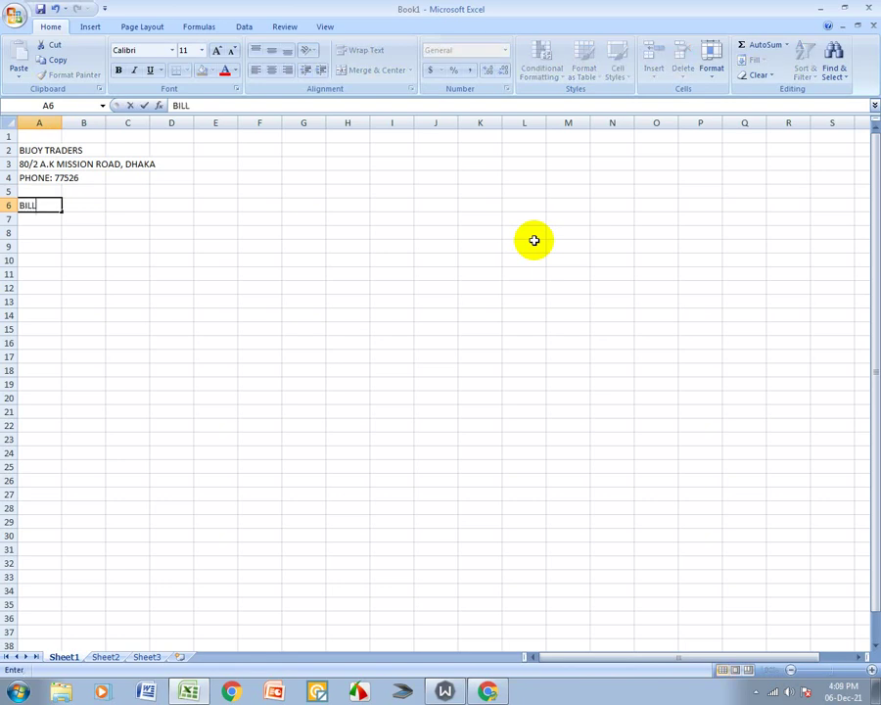
{"action": "key", "text": "ctrl+Return"}
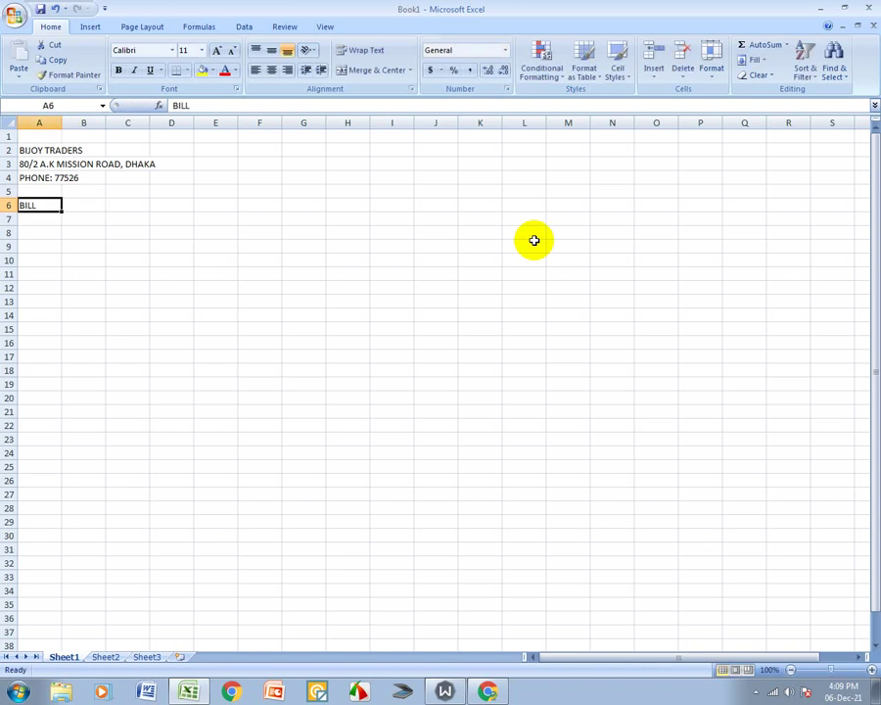
{"action": "key", "text": "Return"}
{"action": "key", "text": "Return"}
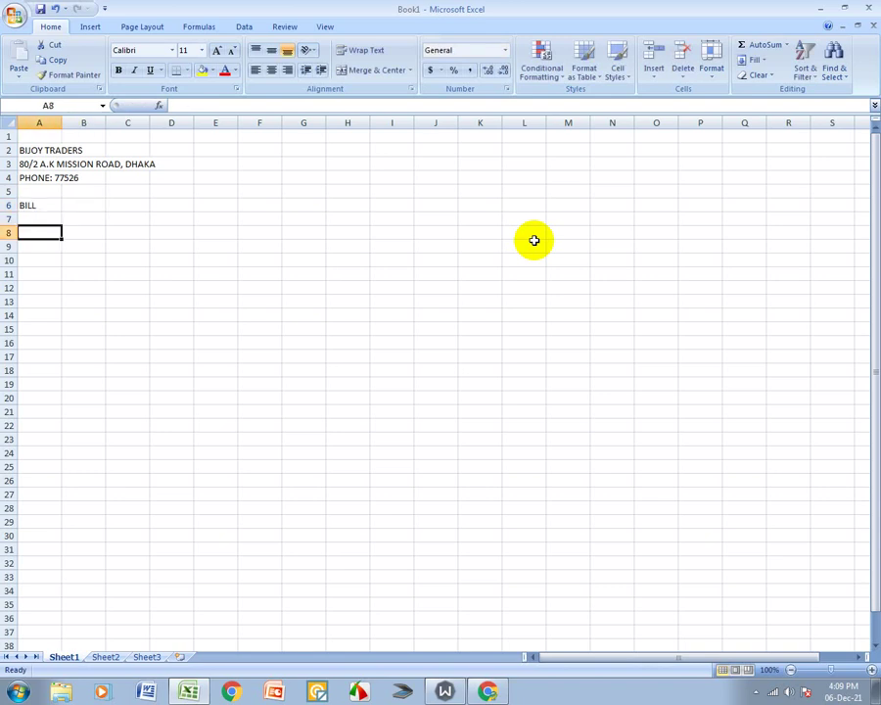
Type the SL NO. and DESCRIPTION headings in A8 and B8.
{"action": "type", "text": "SL NO."}
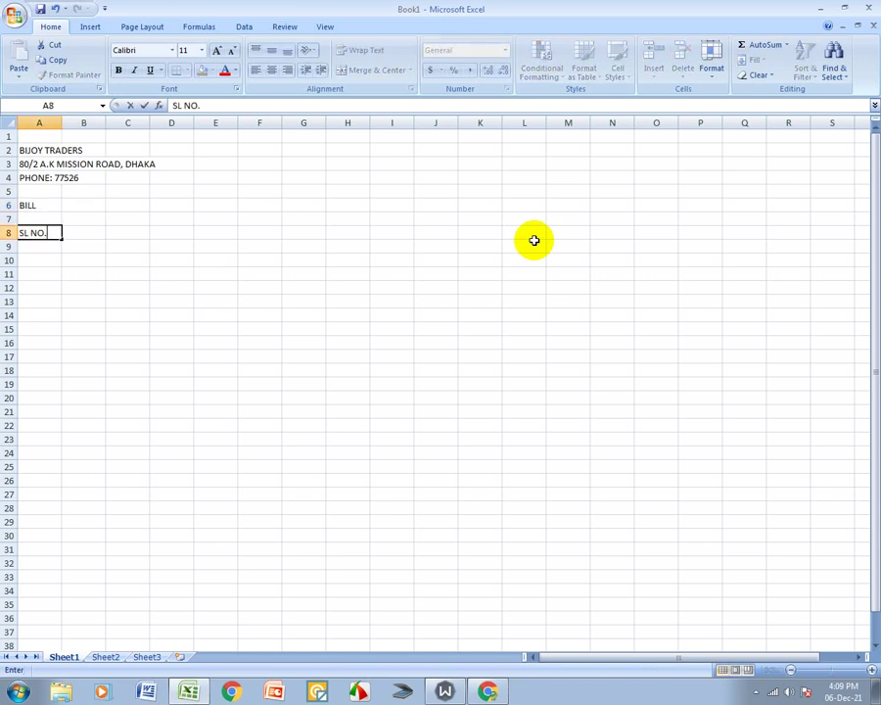
{"action": "key", "text": "Tab"}
{"action": "type", "text": "D"}
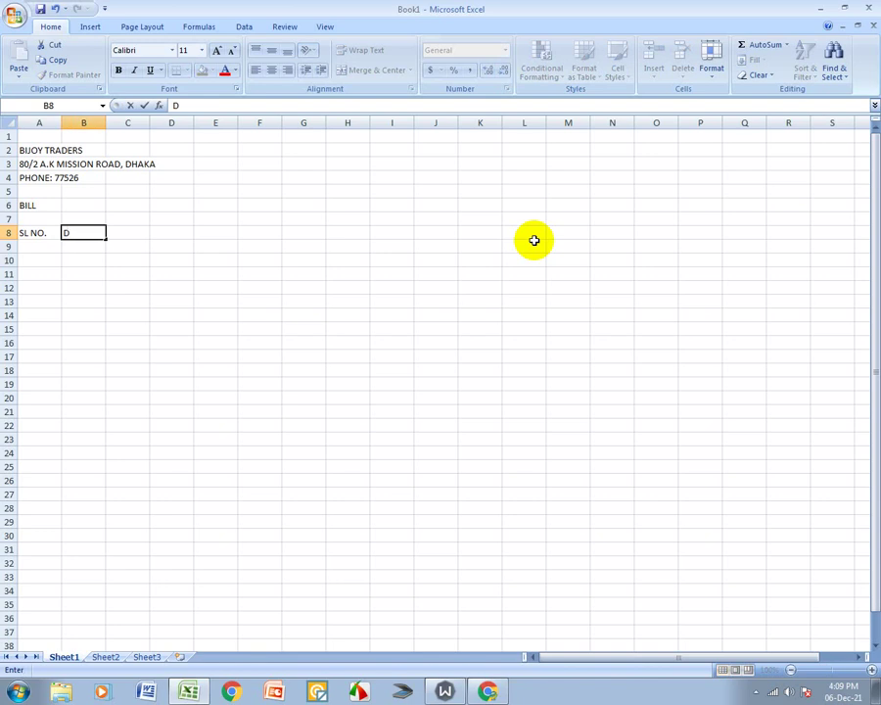
{"action": "type", "text": "ESCRIP"}
{"action": "type", "text": "TION"}
{"action": "key", "text": "Tab"}
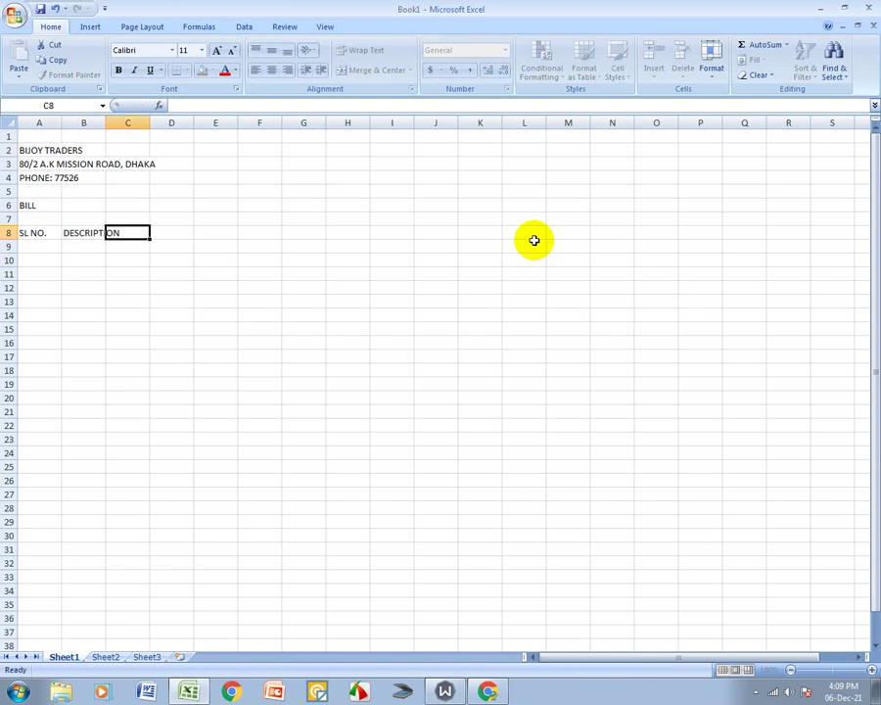
{"action": "key", "text": "Left"}
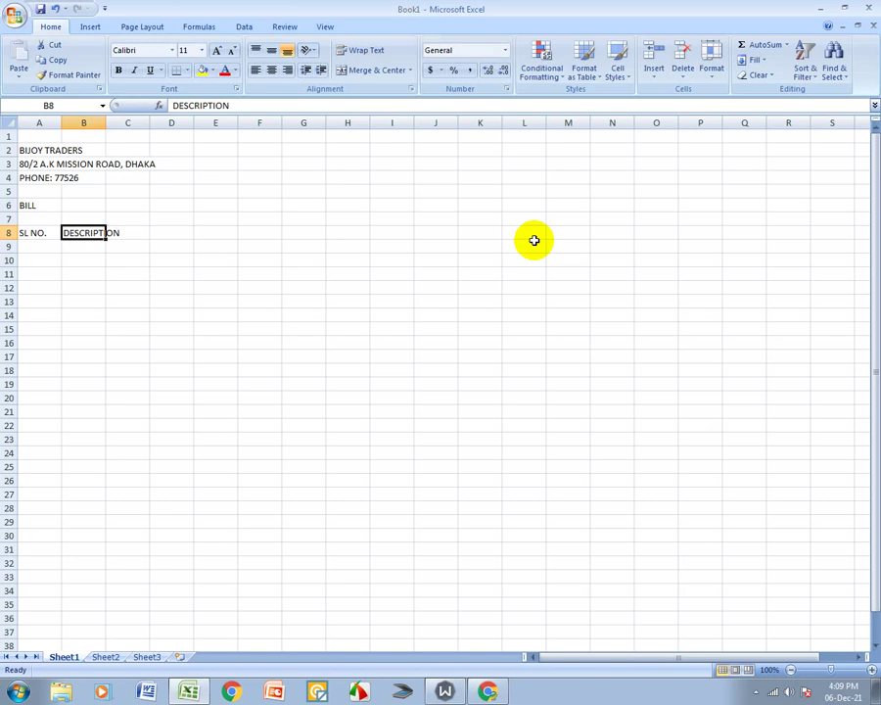
{"action": "key", "text": "Right"}
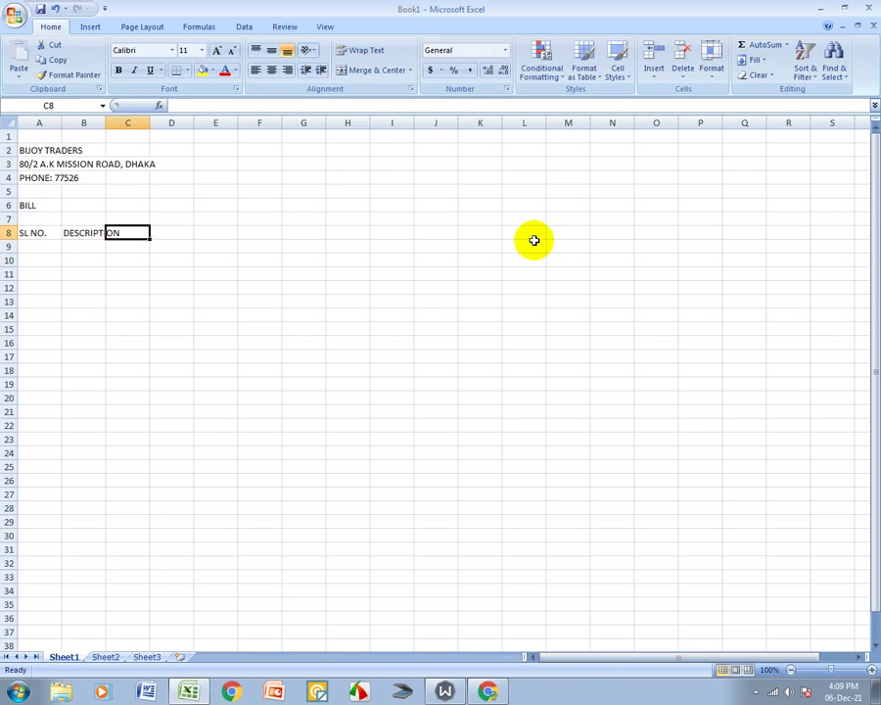
Add the QTY, PRICE and TOTAL headings in C8 through E8.
{"action": "type", "text": "Q"}
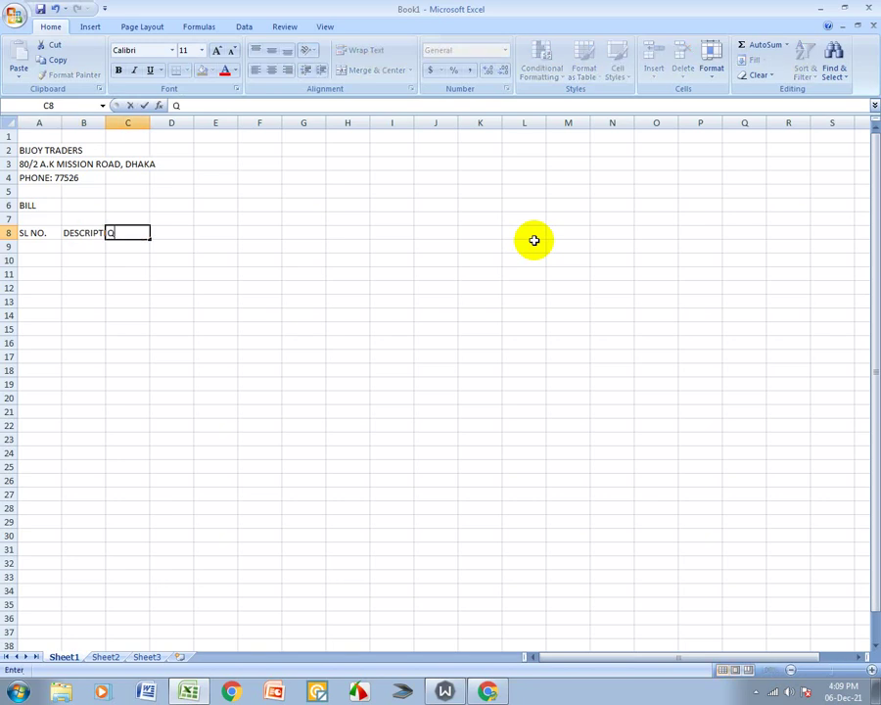
{"action": "type", "text": "TY"}
{"action": "key", "text": "Right"}
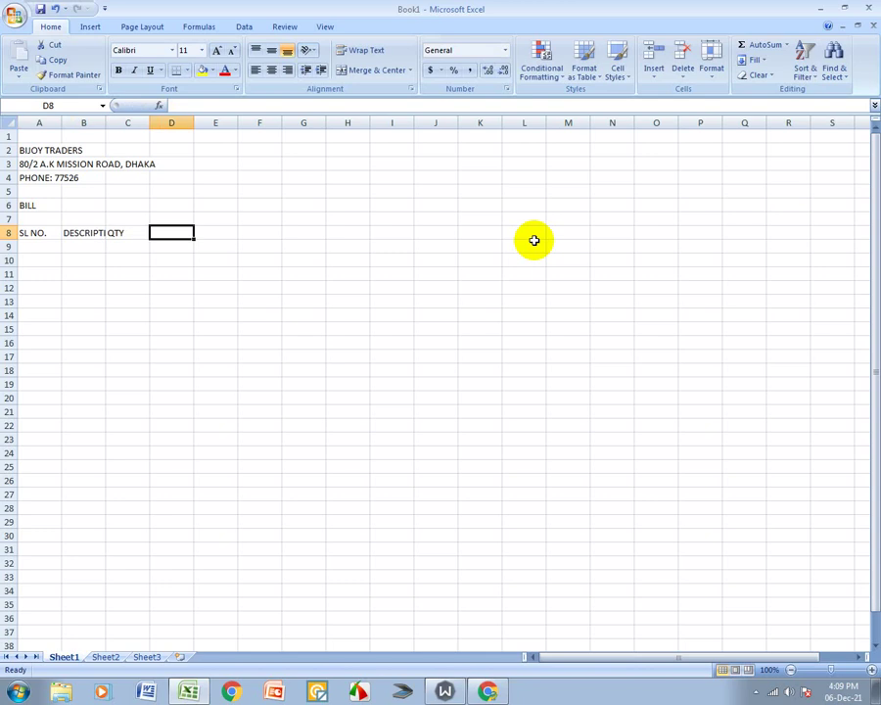
{"action": "type", "text": "PRICE"}
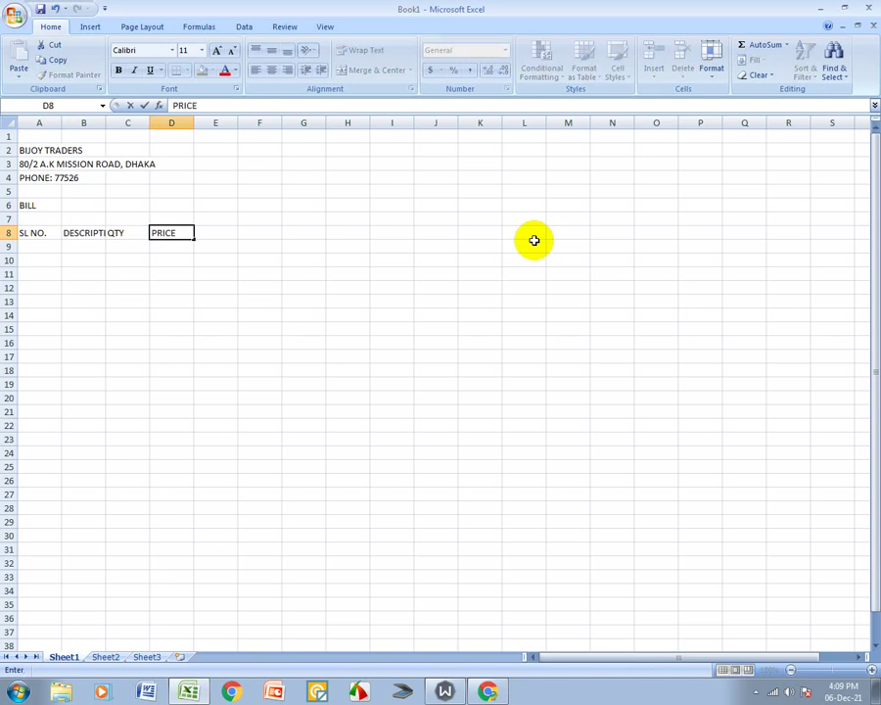
{"action": "key", "text": "Right"}
{"action": "type", "text": "TOTAL"}
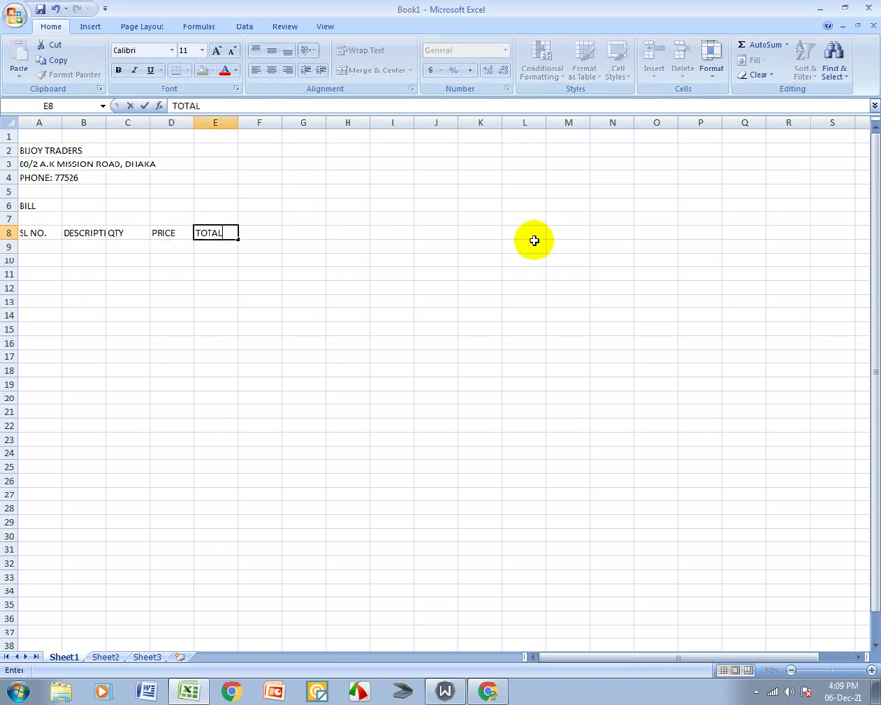
{"action": "key", "text": "Right"}
{"action": "key", "text": "Left"}
{"action": "key", "text": "Left"}
{"action": "key", "text": "Left"}
{"action": "key", "text": "Left"}
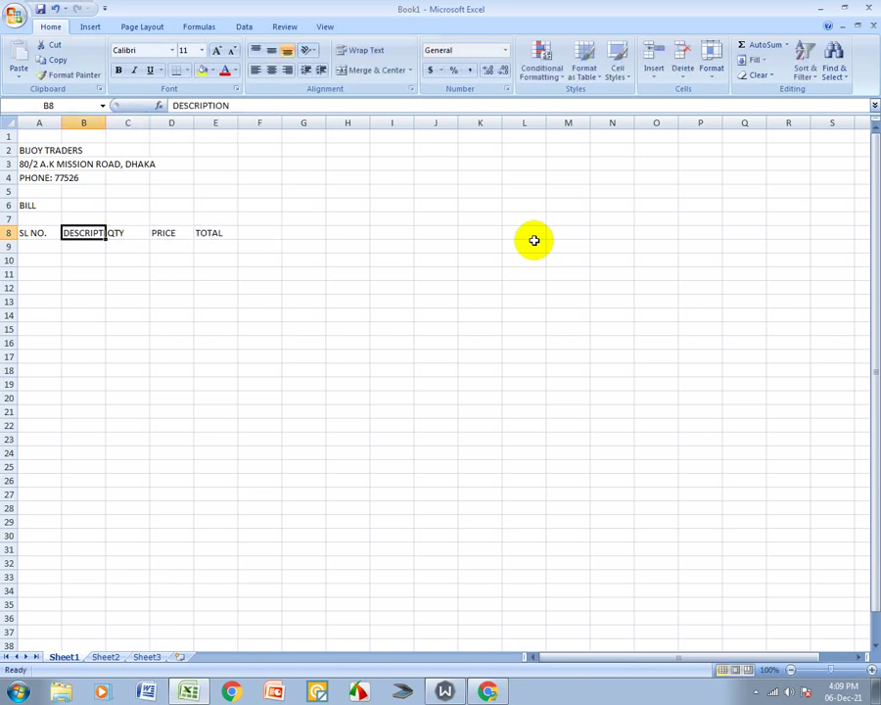
{"action": "key", "text": "Left"}
{"action": "key", "text": "Right"}
Widen columns B, D and E and narrow columns A and C.
{"action": "scroll", "coordinate": [180, 383], "scroll_direction": "up", "scroll_amount": 1, "text": "ctrl"}
{"action": "scroll", "coordinate": [179, 383], "scroll_direction": "up", "scroll_amount": 2, "text": "ctrl"}
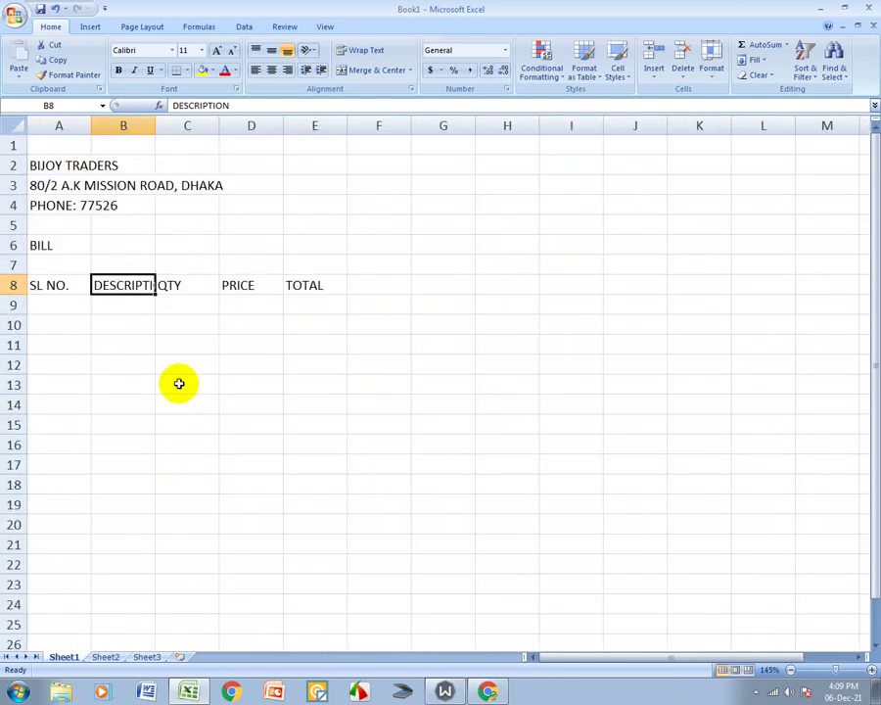
{"action": "scroll", "coordinate": [179, 383], "scroll_direction": "up", "scroll_amount": 2, "text": "ctrl"}
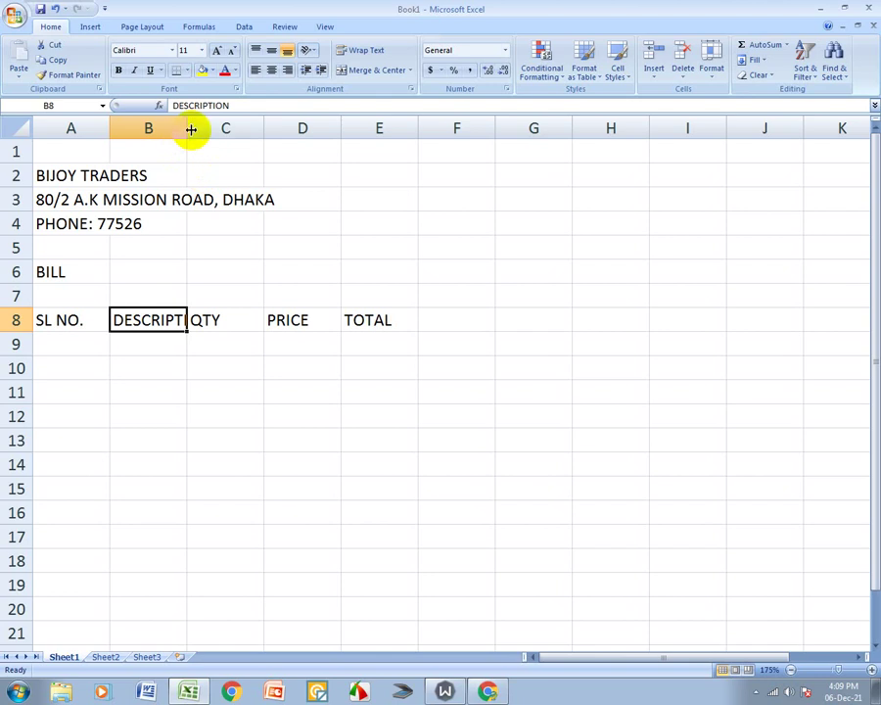
{"action": "left_click_drag", "start_coordinate": [188, 127], "coordinate": [216, 127]}
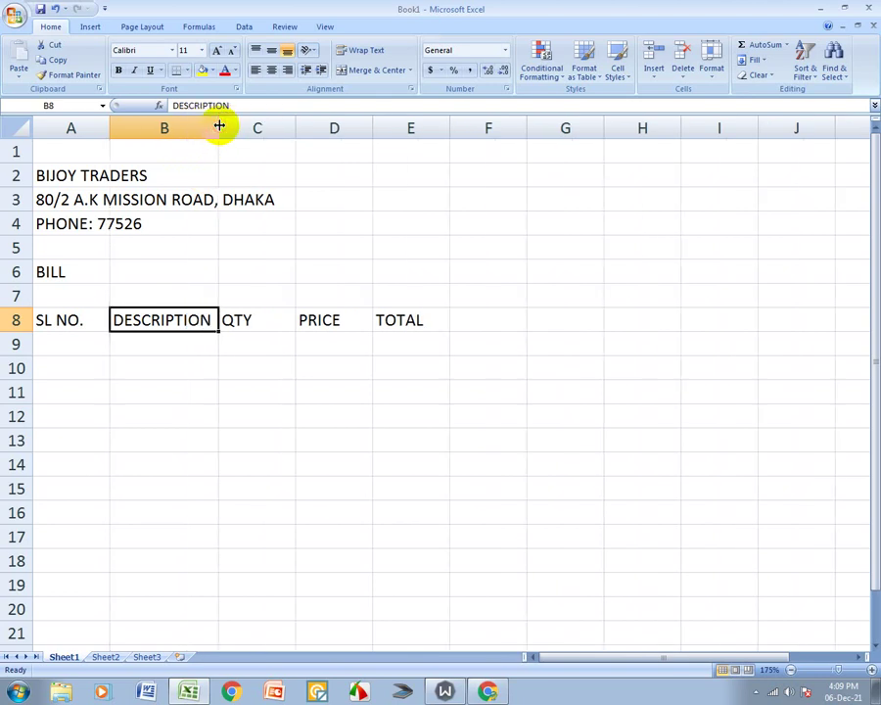
{"action": "left_click_drag", "start_coordinate": [110, 127], "coordinate": [93, 129]}
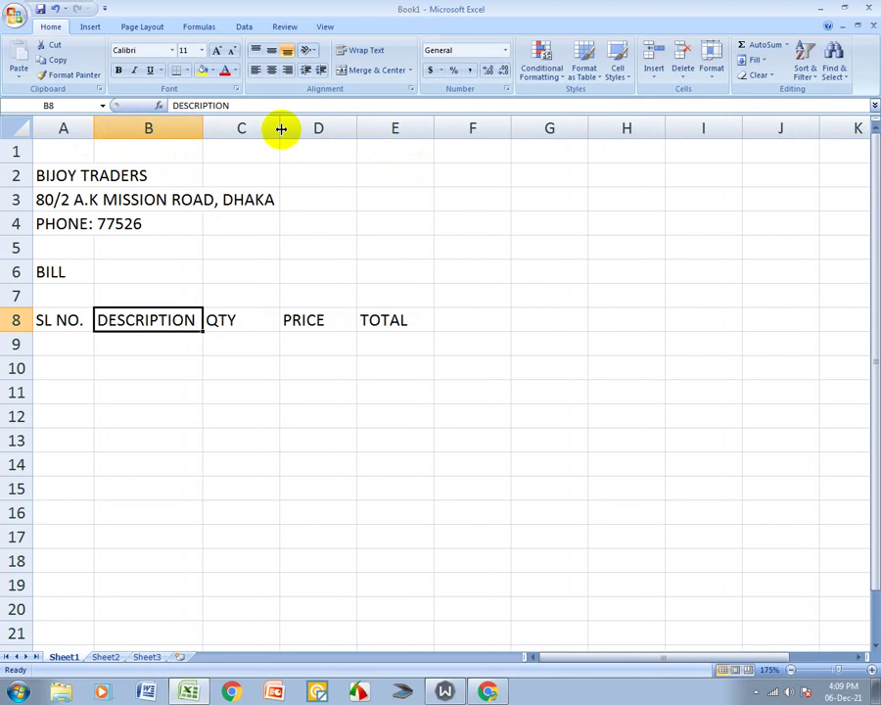
{"action": "left_click_drag", "start_coordinate": [281, 129], "coordinate": [269, 130]}
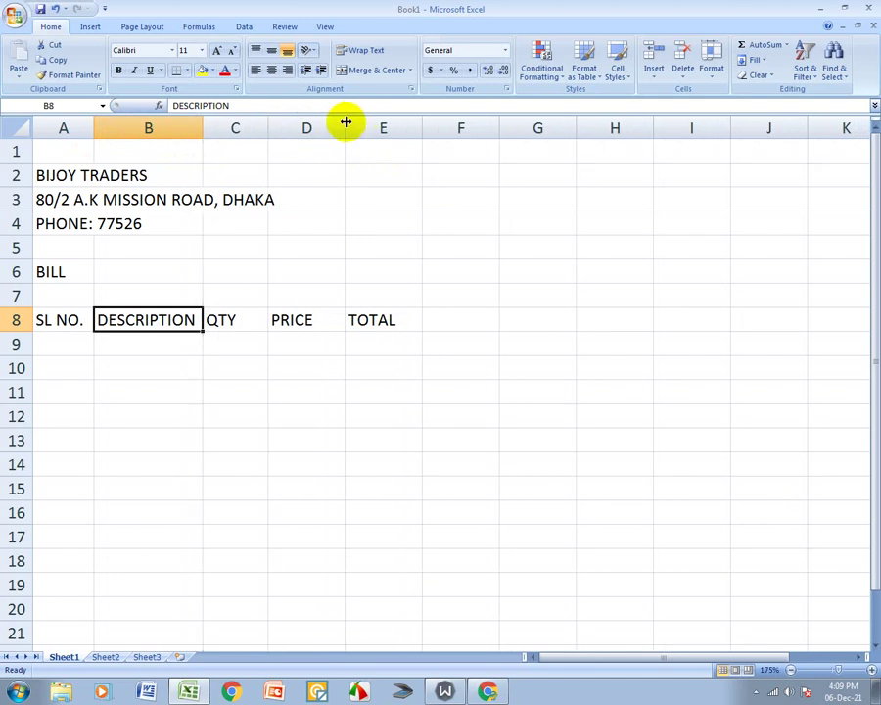
{"action": "left_click_drag", "start_coordinate": [348, 121], "coordinate": [367, 121]}
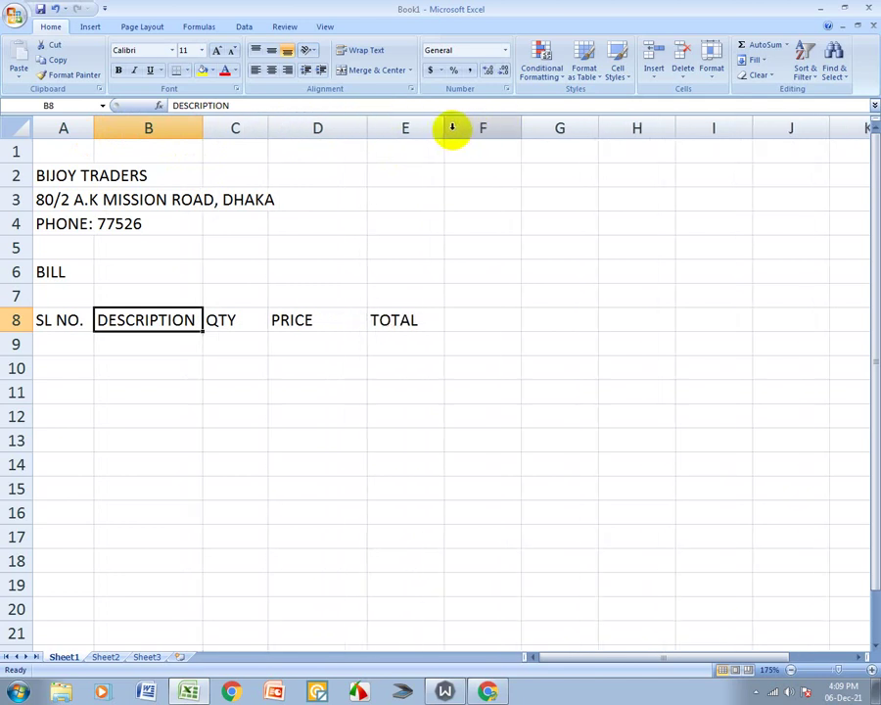
{"action": "left_click_drag", "start_coordinate": [443, 130], "coordinate": [479, 127]}
Open Print Preview of the bill and zoom in on the page.
{"action": "left_click", "coordinate": [311, 440]}
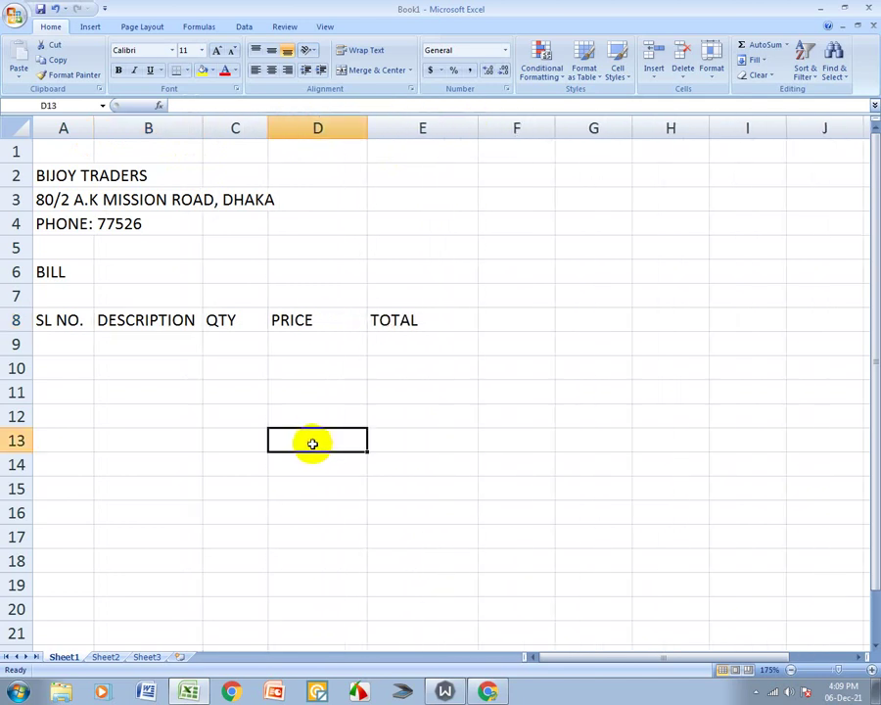
{"action": "left_click", "coordinate": [100, 290]}
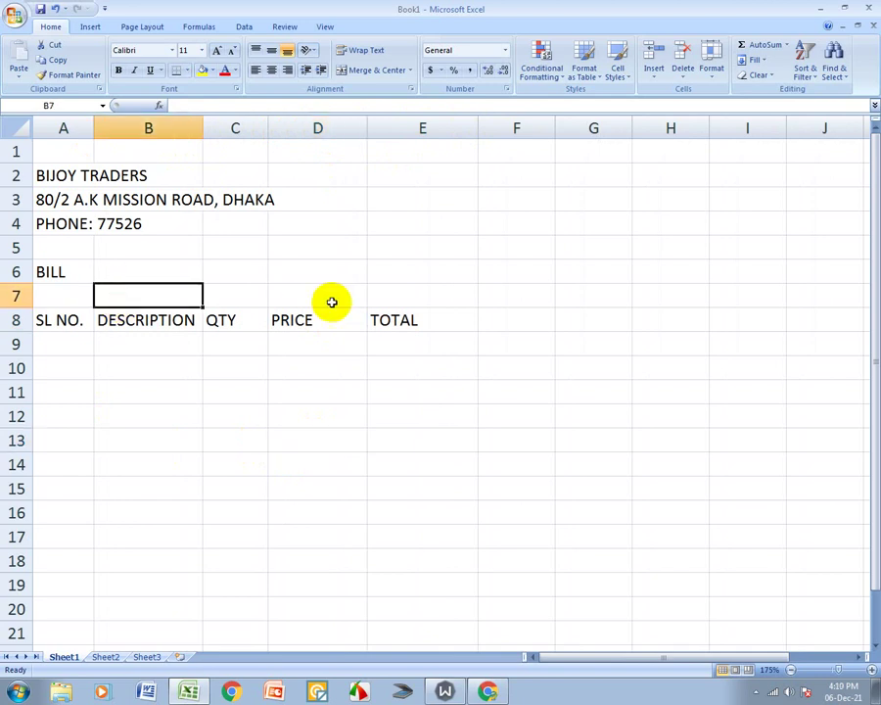
{"action": "left_click", "coordinate": [421, 297]}
{"action": "left_click", "coordinate": [519, 390]}
{"action": "left_click", "coordinate": [392, 389]}
{"action": "left_click", "coordinate": [314, 392]}
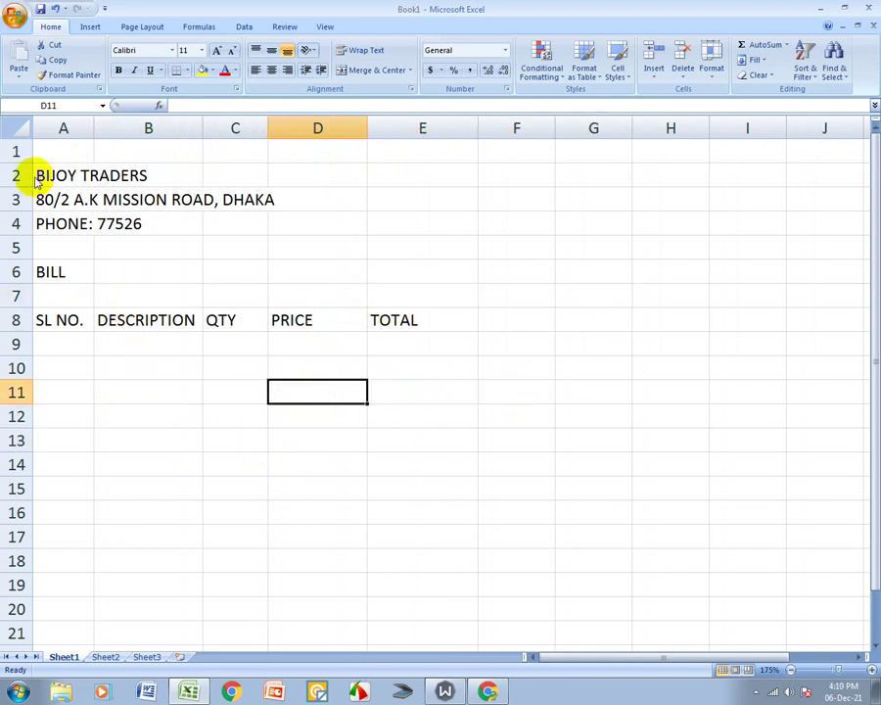
{"action": "key", "text": "ctrl+F2"}
{"action": "left_click", "coordinate": [401, 323]}
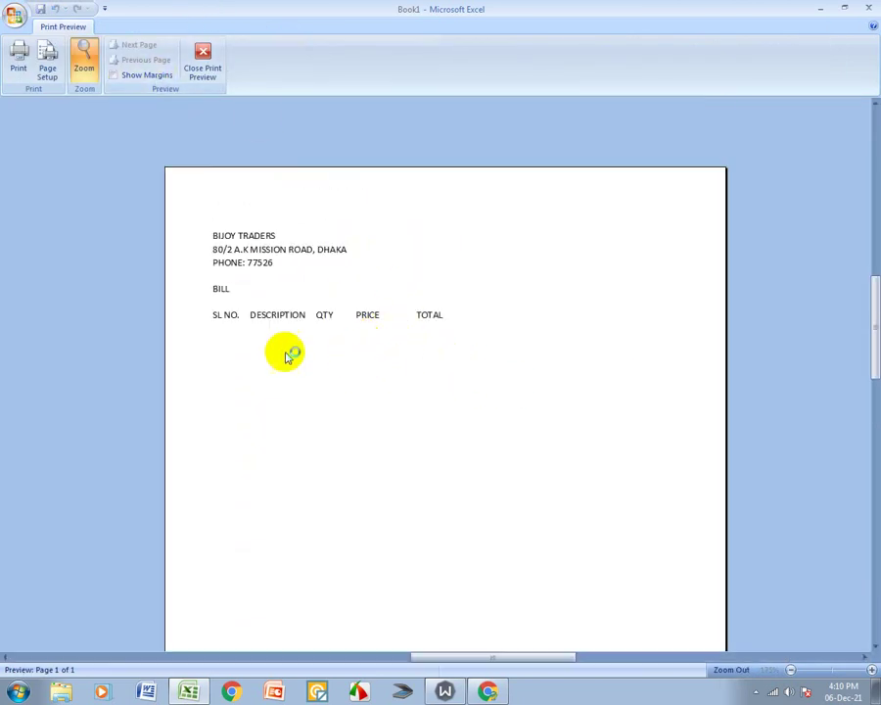
Show the page margins, then close Print Preview and return to the worksheet.
{"action": "left_click", "coordinate": [145, 74]}
{"action": "left_click", "coordinate": [210, 60]}
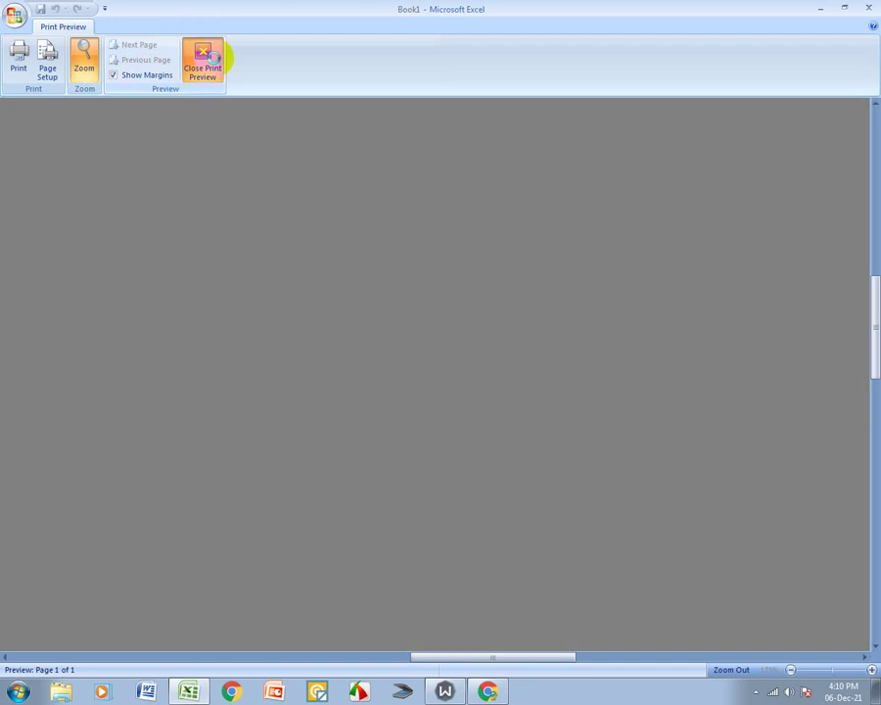
{"action": "left_click", "coordinate": [384, 395]}
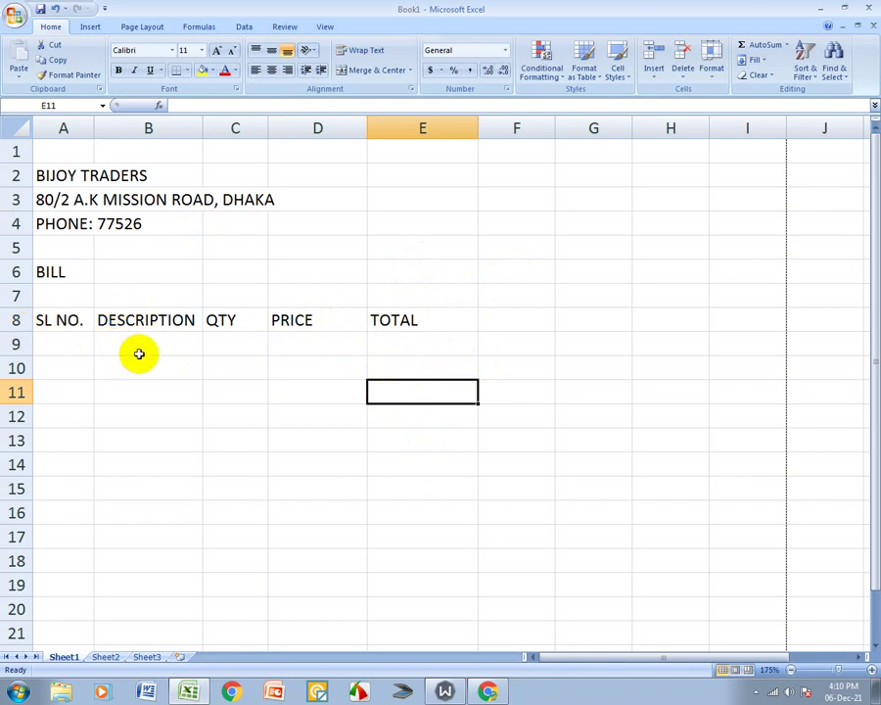
Widen columns B, C and D, and set TOTAL's column E width to 16.00.
{"action": "left_click", "coordinate": [489, 362]}
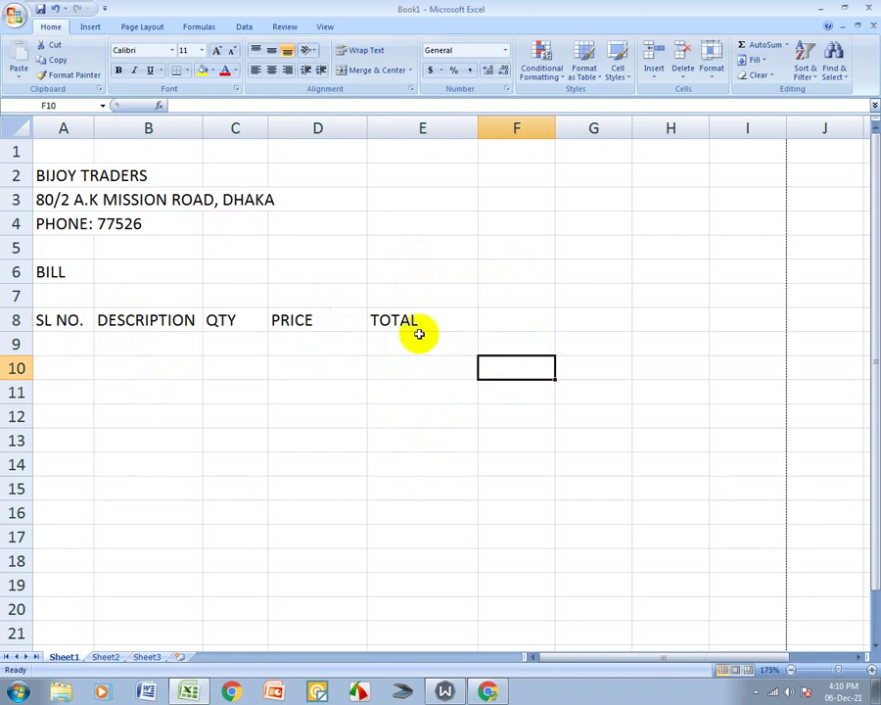
{"action": "left_click", "coordinate": [439, 326]}
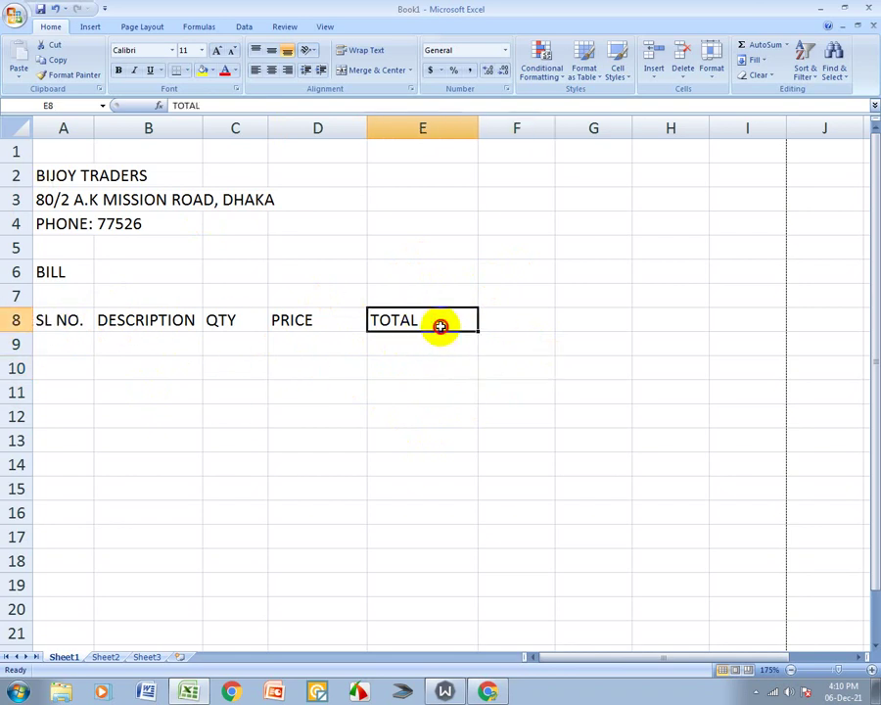
{"action": "left_click", "coordinate": [53, 328]}
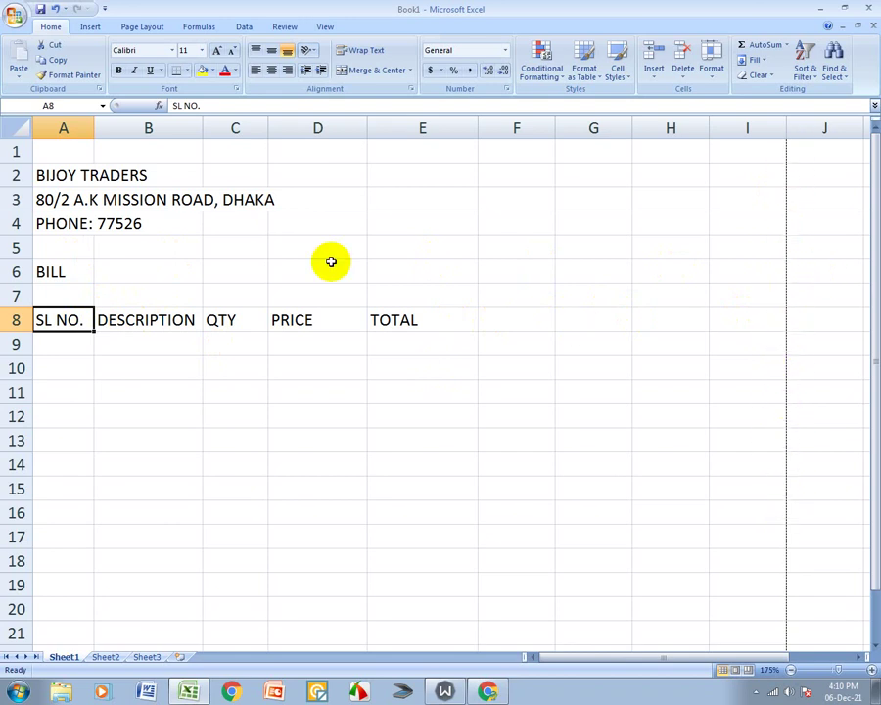
{"action": "left_click_drag", "start_coordinate": [203, 122], "coordinate": [266, 122]}
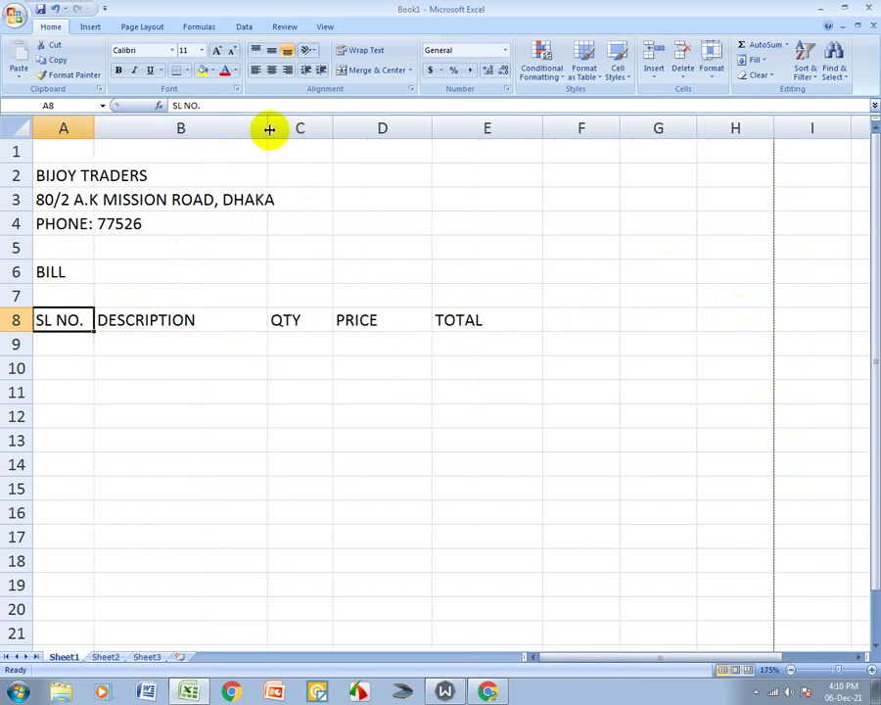
{"action": "left_click_drag", "start_coordinate": [269, 130], "coordinate": [304, 128]}
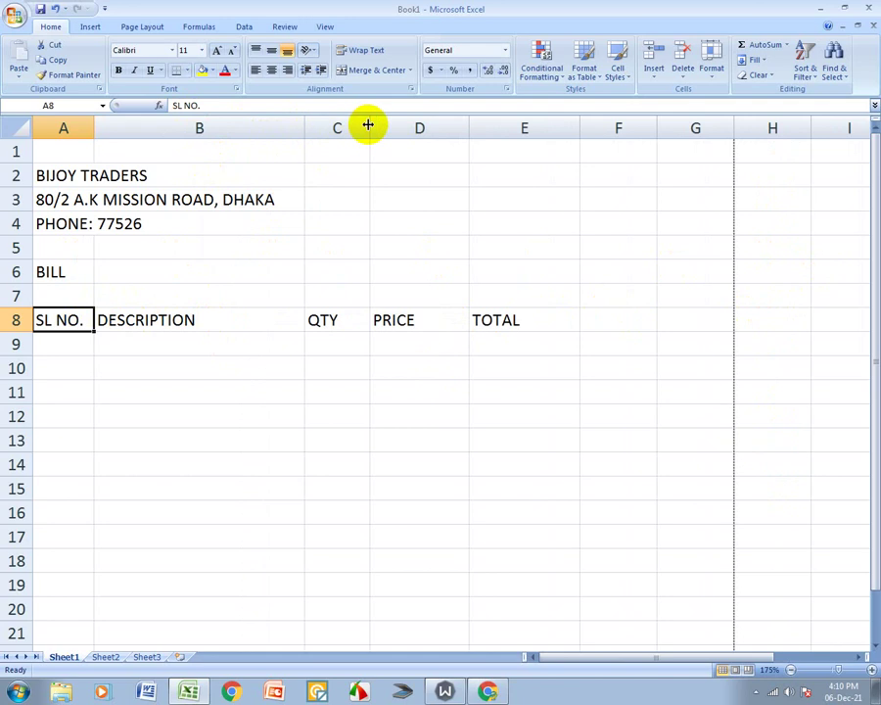
{"action": "left_click_drag", "start_coordinate": [369, 125], "coordinate": [407, 125]}
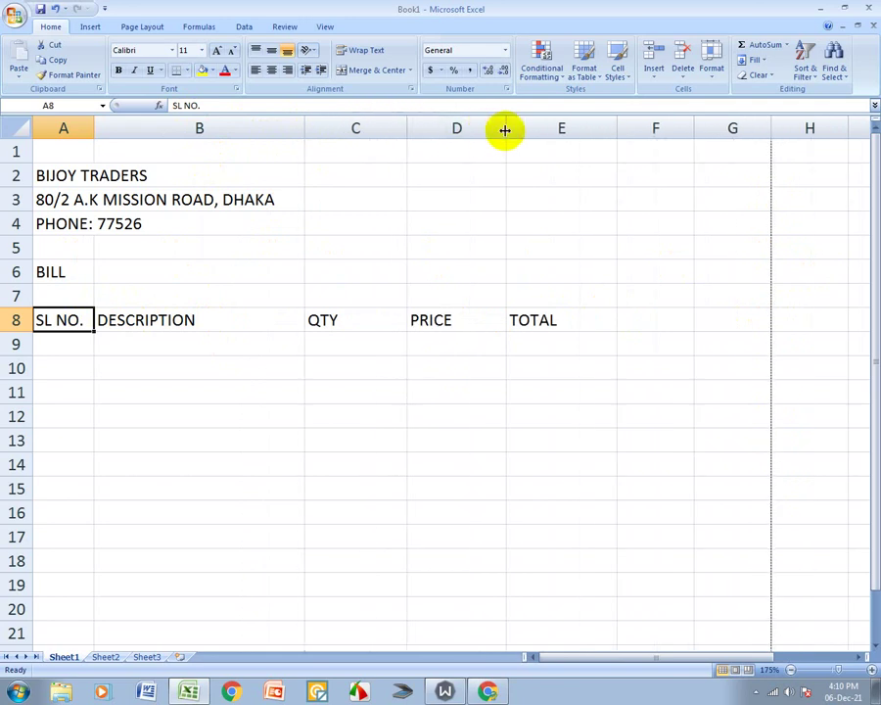
{"action": "left_click_drag", "start_coordinate": [506, 128], "coordinate": [551, 128]}
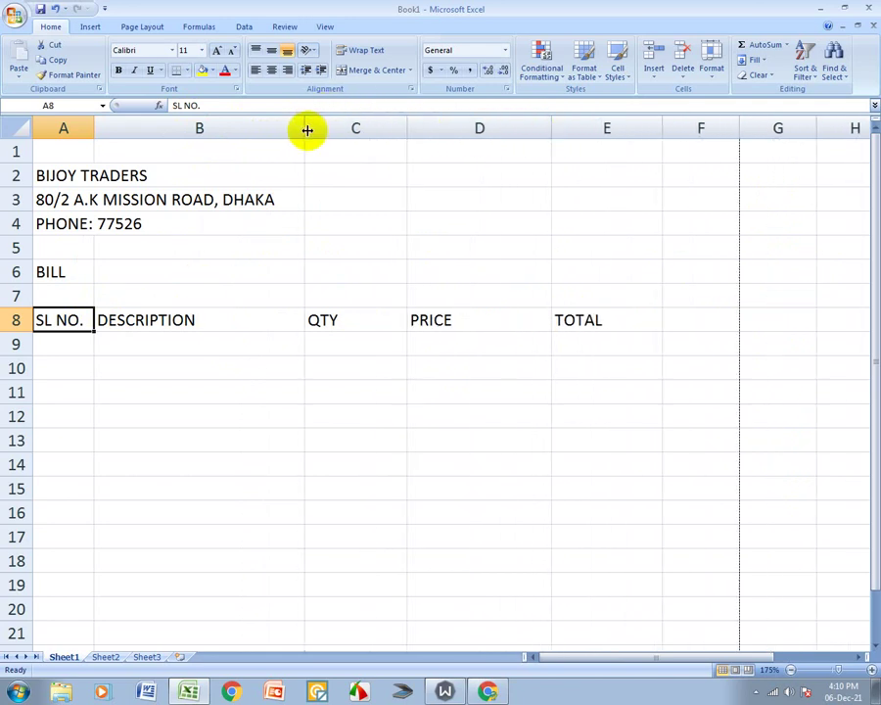
{"action": "left_click_drag", "start_coordinate": [306, 129], "coordinate": [351, 130]}
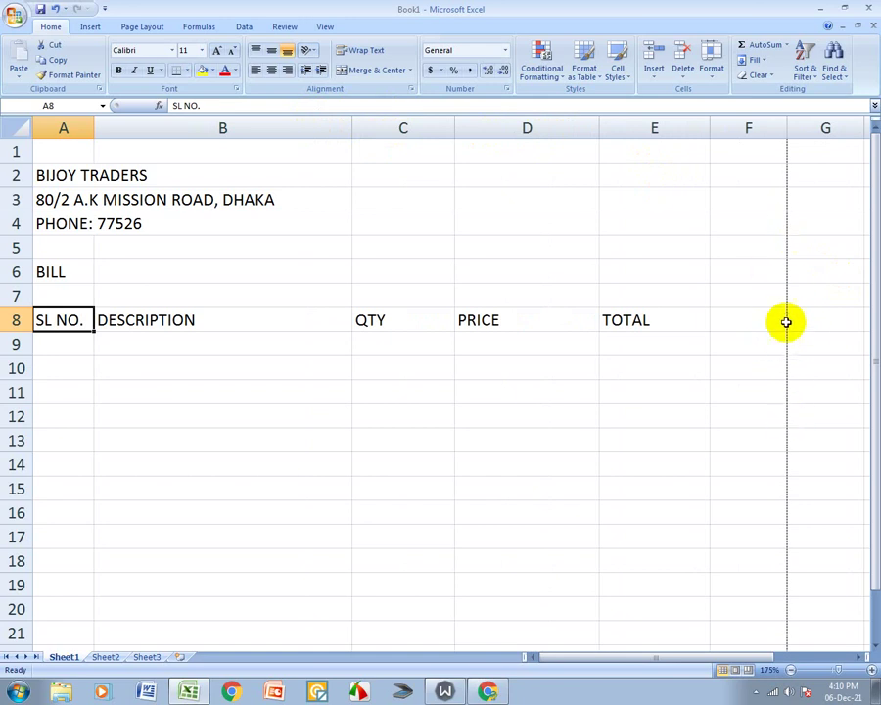
{"action": "left_click_drag", "start_coordinate": [709, 121], "coordinate": [743, 122]}
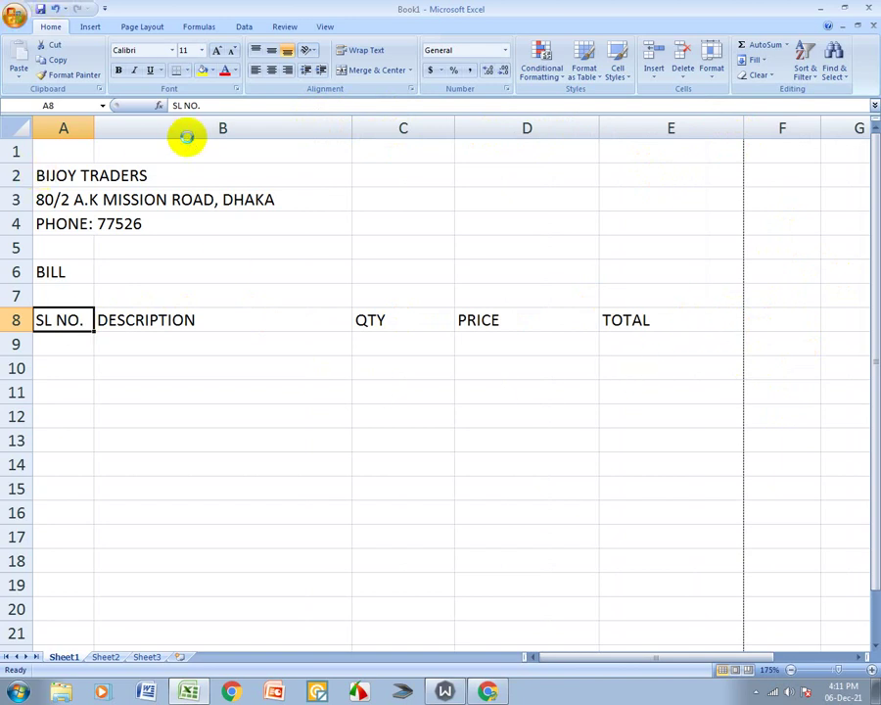
{"action": "key", "text": "ctrl+F2"}
{"action": "left_click", "coordinate": [536, 350]}
{"action": "left_click", "coordinate": [519, 350]}
{"action": "scroll", "coordinate": [484, 308], "scroll_direction": "up", "scroll_amount": 2}
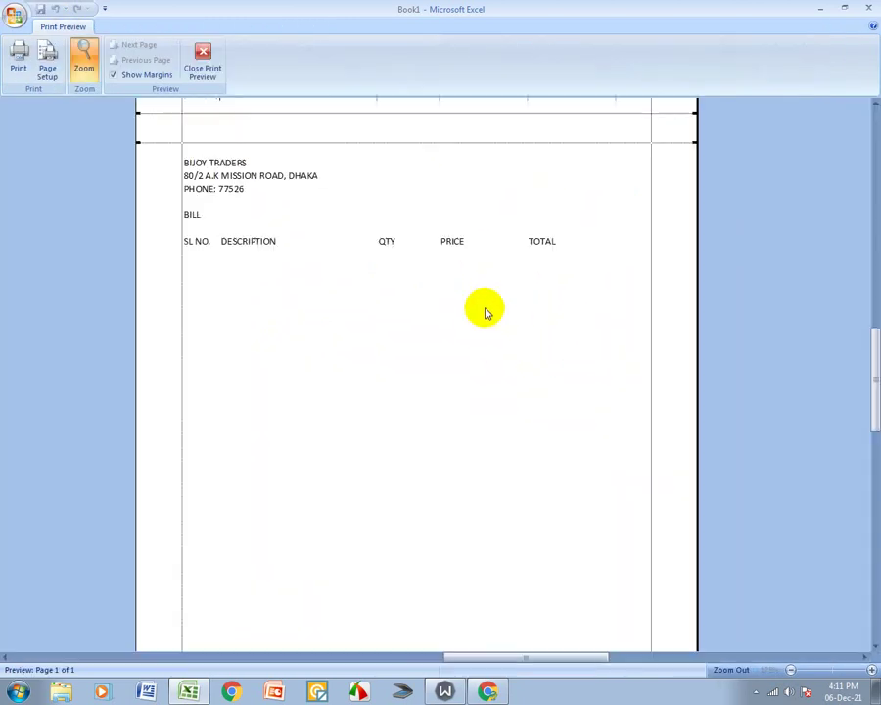
{"action": "scroll", "coordinate": [472, 306], "scroll_direction": "up", "scroll_amount": 2}
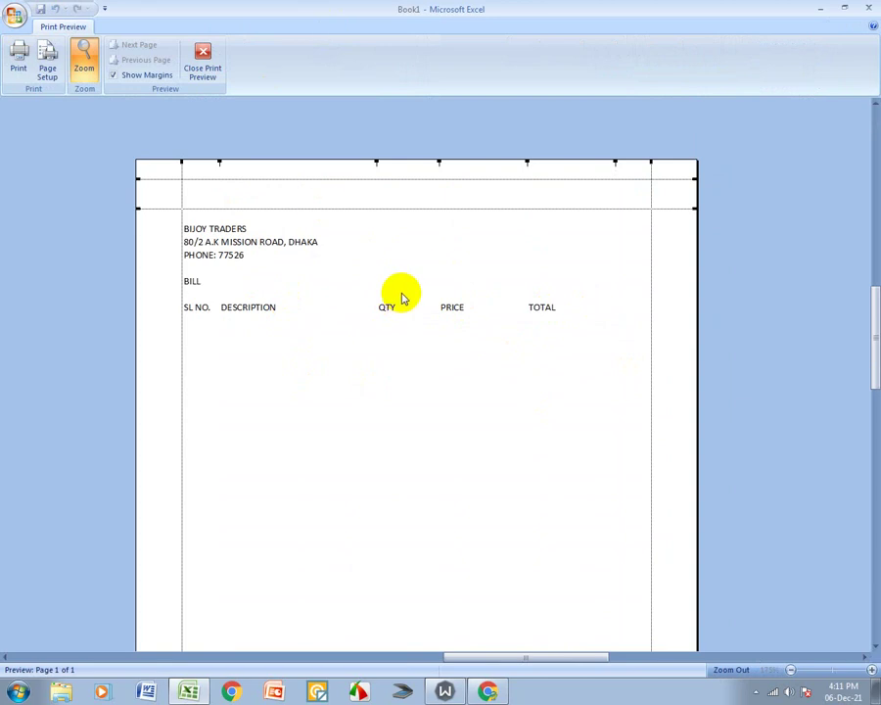
{"action": "left_click", "coordinate": [200, 53]}
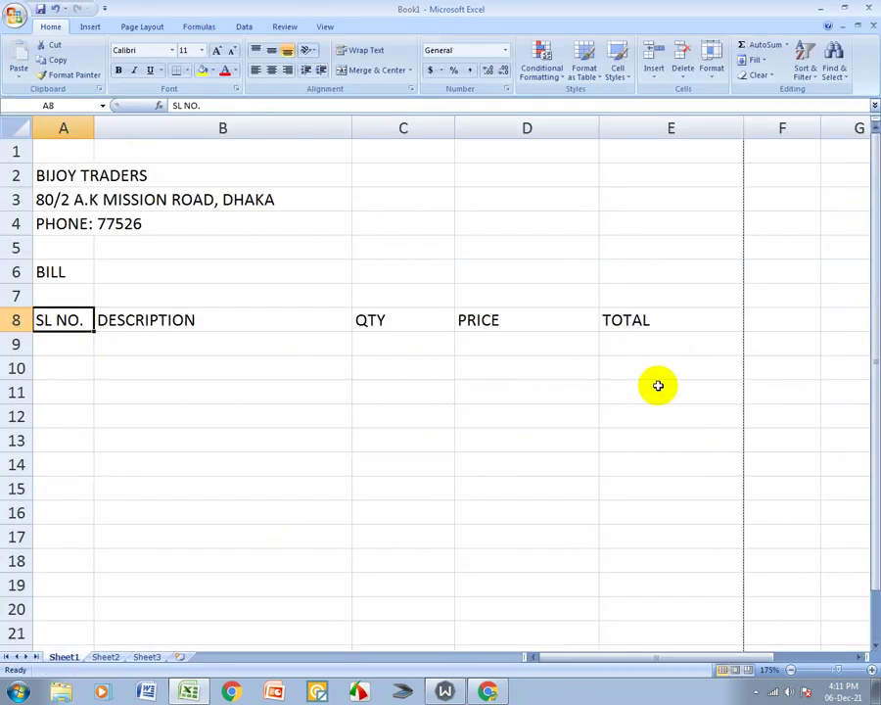
Merge and centre BIJOY TRADERS across A2:E2 at 20 pt bold.
{"action": "left_click", "coordinate": [51, 175]}
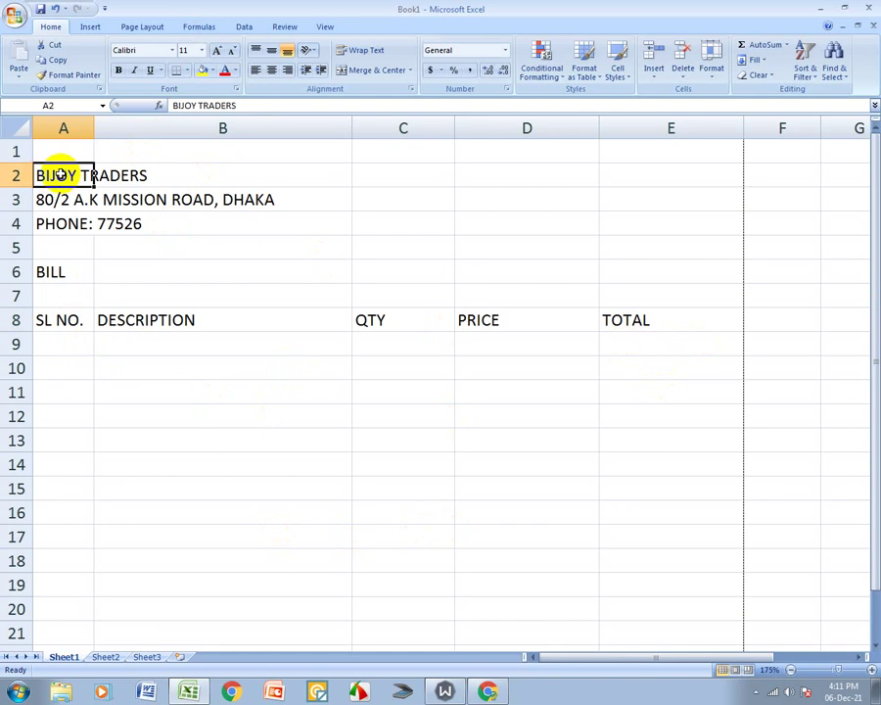
{"action": "left_click_drag", "start_coordinate": [64, 175], "coordinate": [663, 173]}
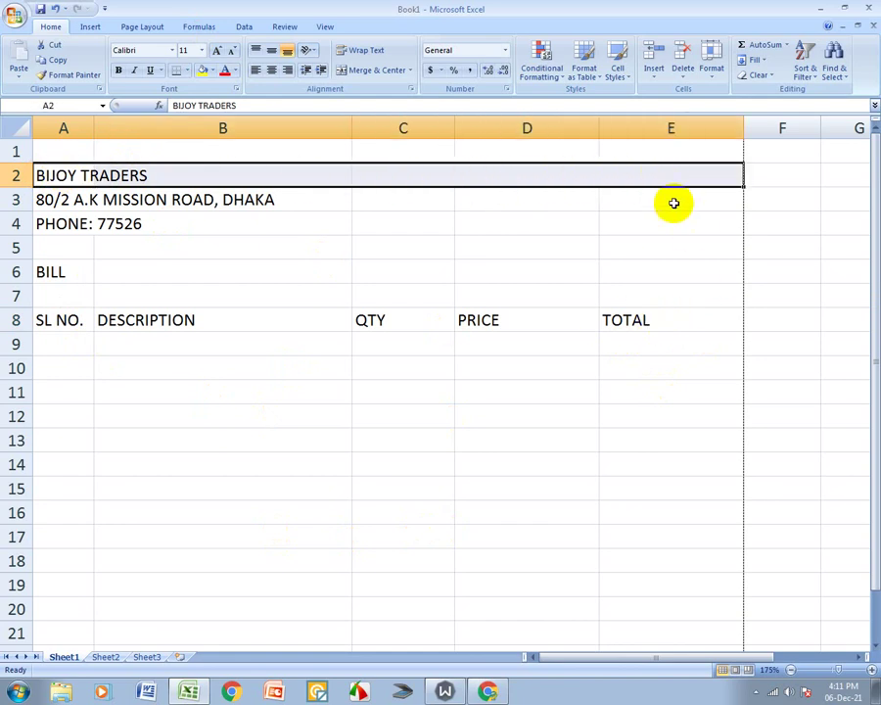
{"action": "left_click", "coordinate": [374, 75]}
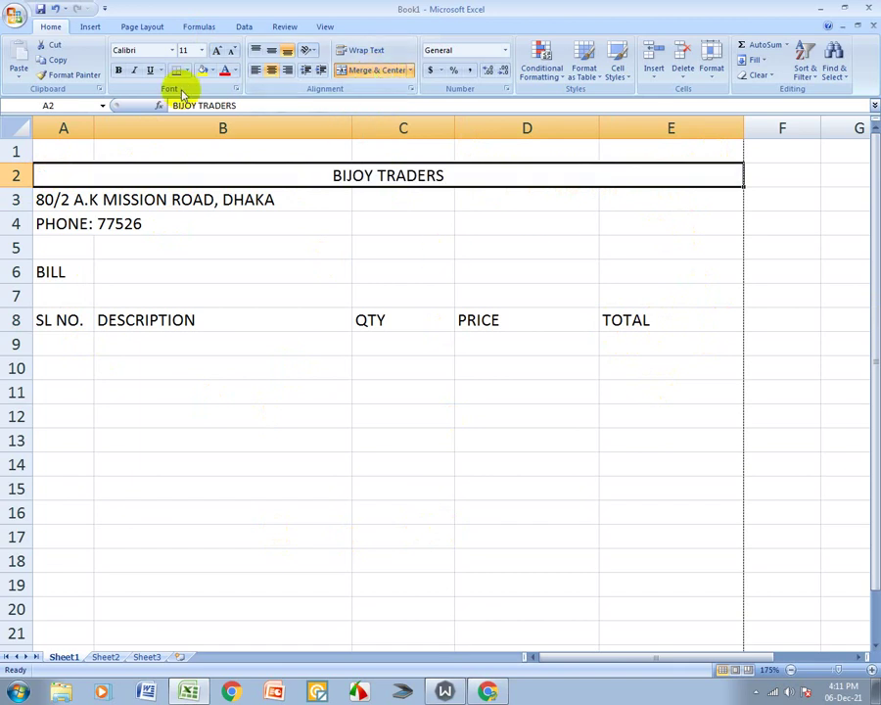
{"action": "left_click", "coordinate": [201, 51]}
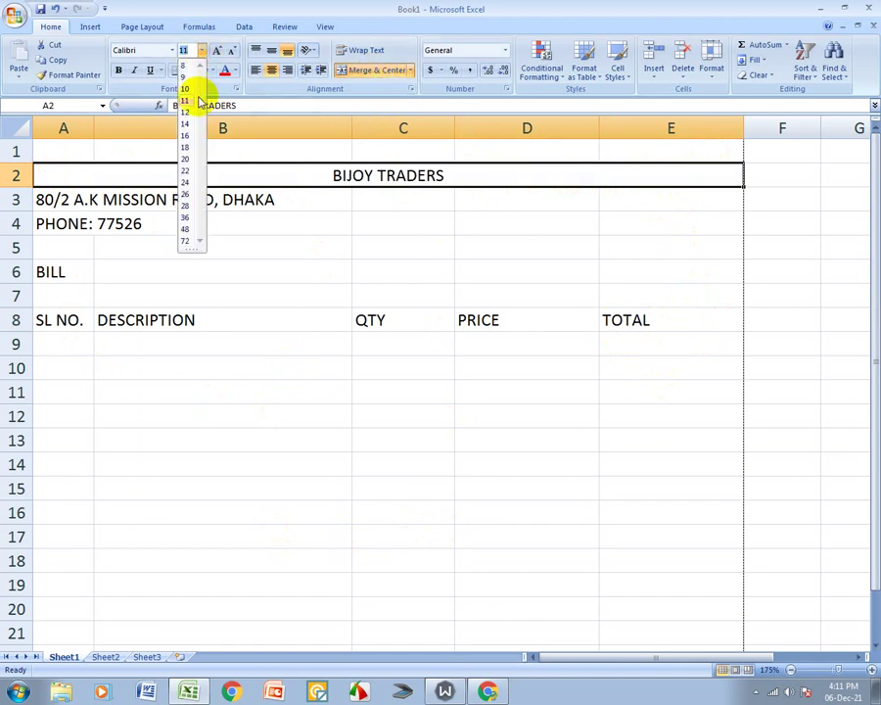
{"action": "left_click", "coordinate": [188, 160]}
{"action": "left_click", "coordinate": [118, 71]}
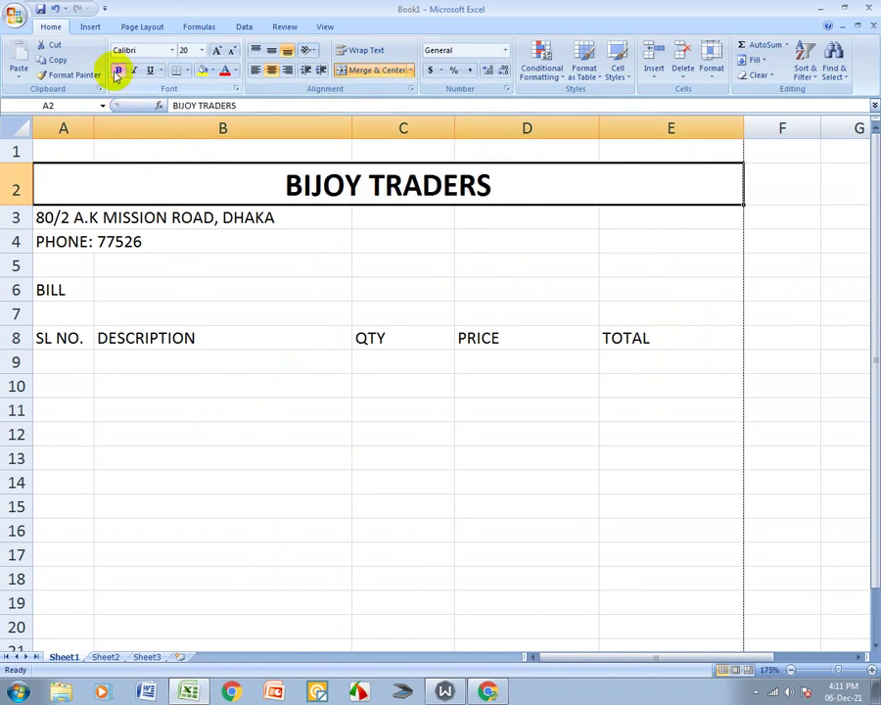
Merge and centre the address across A3:E3 at 14 pt.
{"action": "left_click_drag", "start_coordinate": [77, 219], "coordinate": [649, 223]}
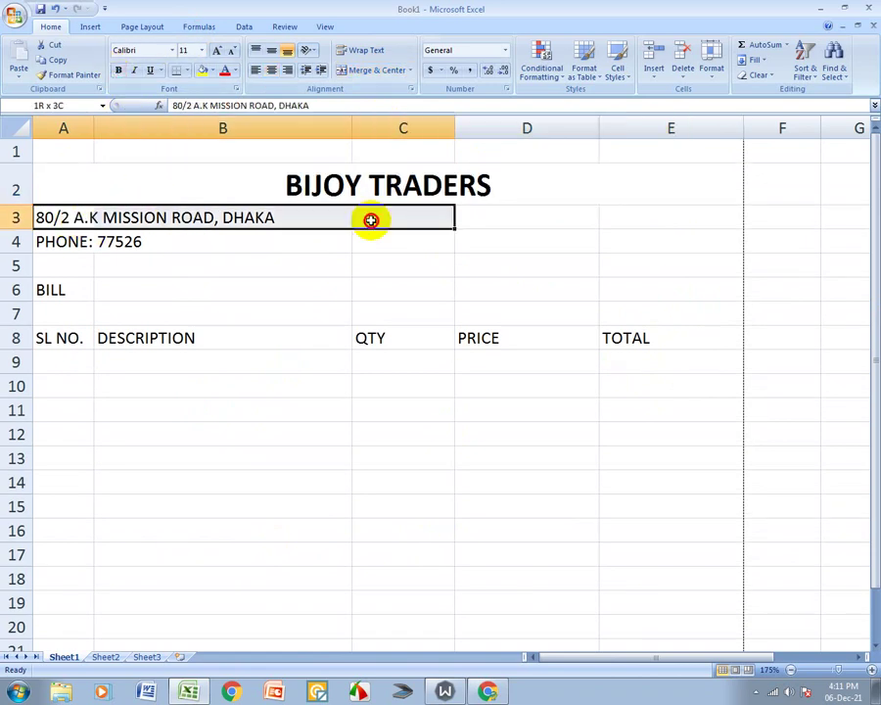
{"action": "left_click", "coordinate": [353, 72]}
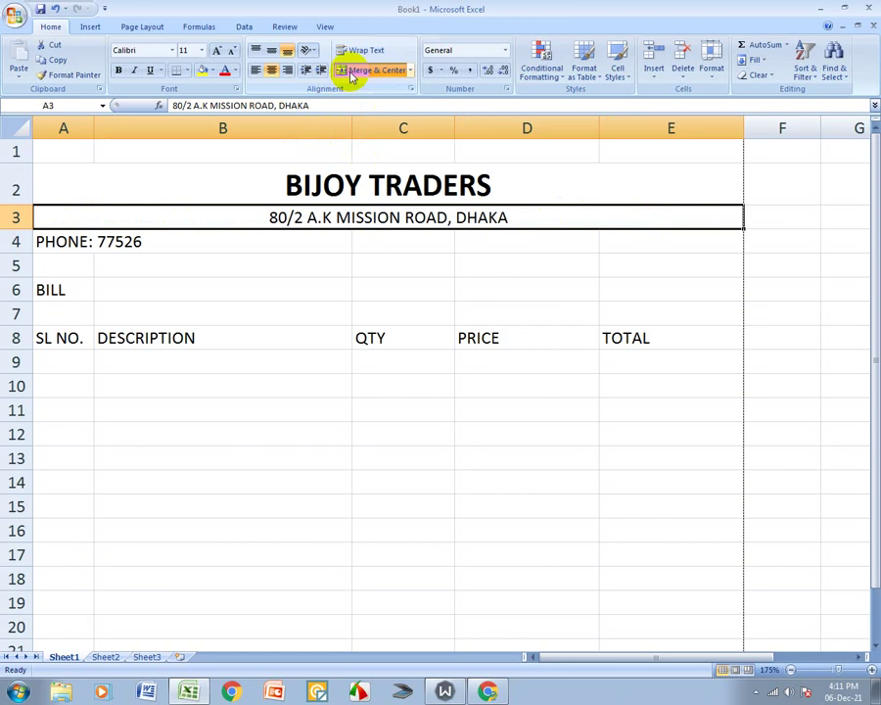
{"action": "left_click", "coordinate": [202, 54]}
{"action": "left_click", "coordinate": [186, 123]}
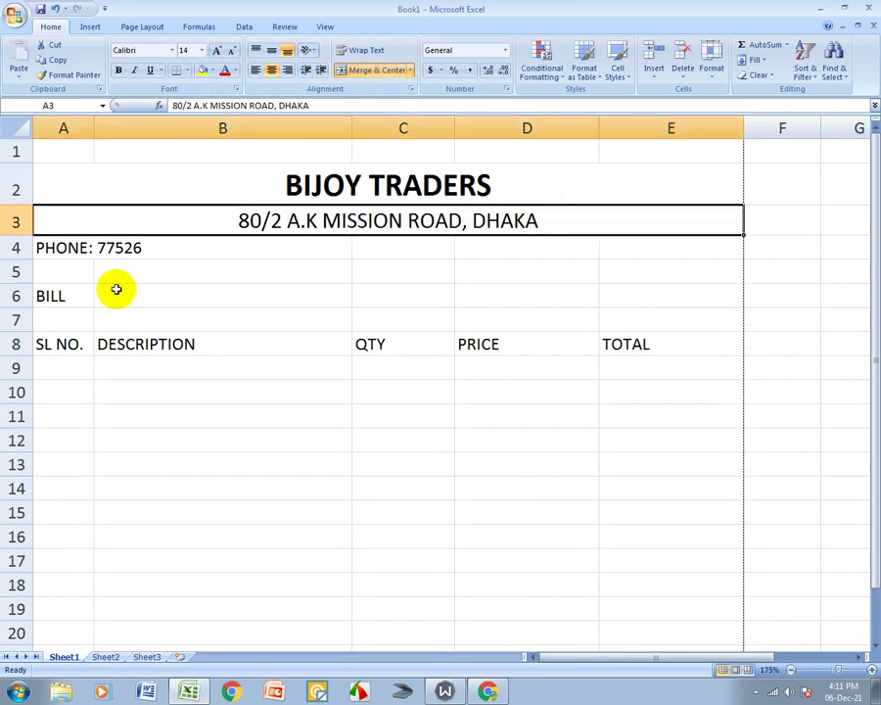
Merge and centre the phone line across A4:E4 in bold.
{"action": "left_click_drag", "start_coordinate": [79, 248], "coordinate": [661, 248]}
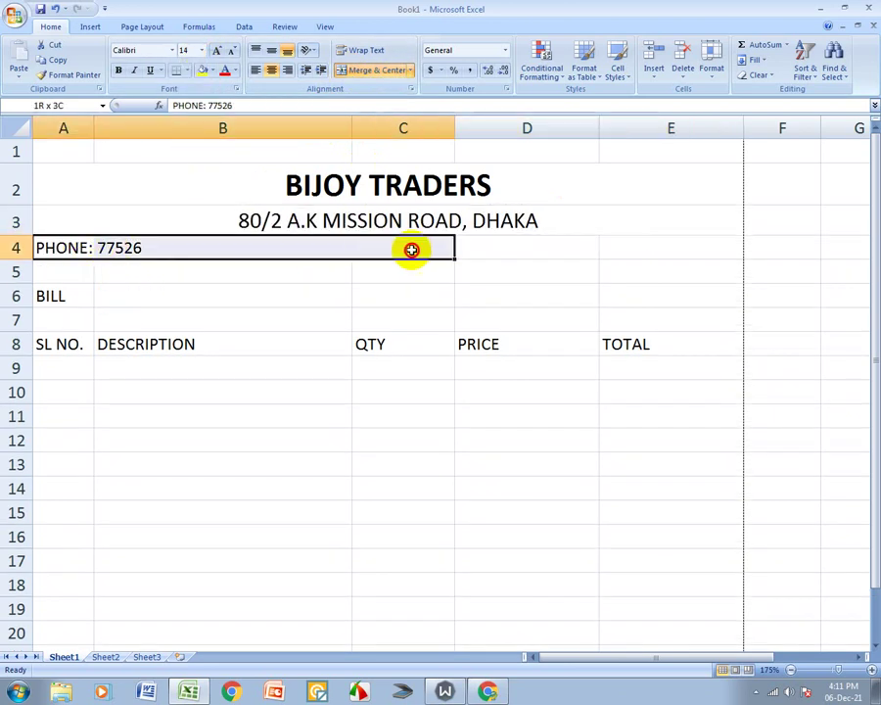
{"action": "left_click", "coordinate": [386, 72]}
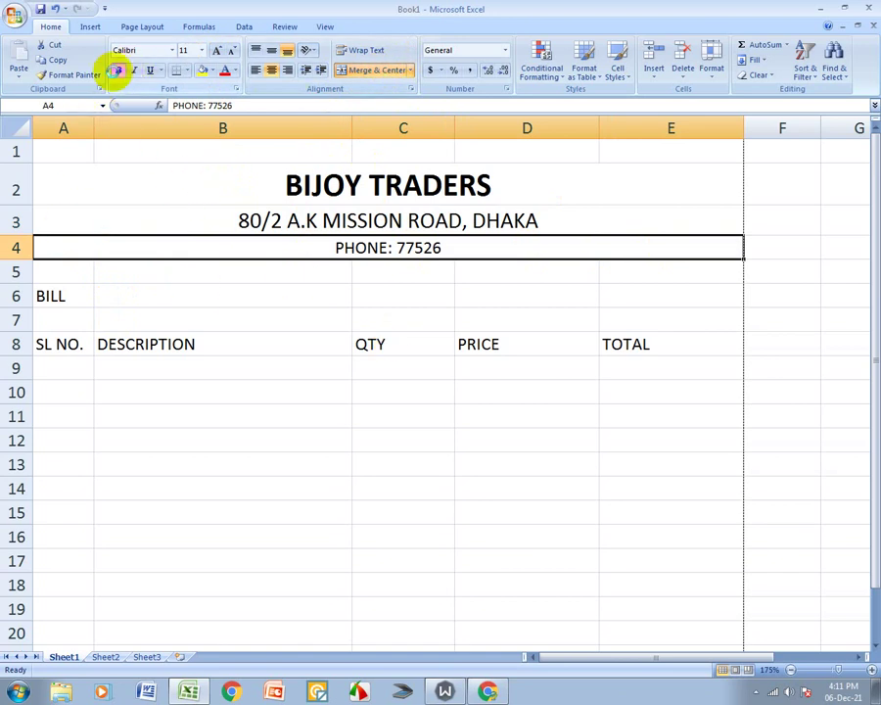
{"action": "left_click", "coordinate": [116, 70]}
{"action": "left_click", "coordinate": [321, 563]}
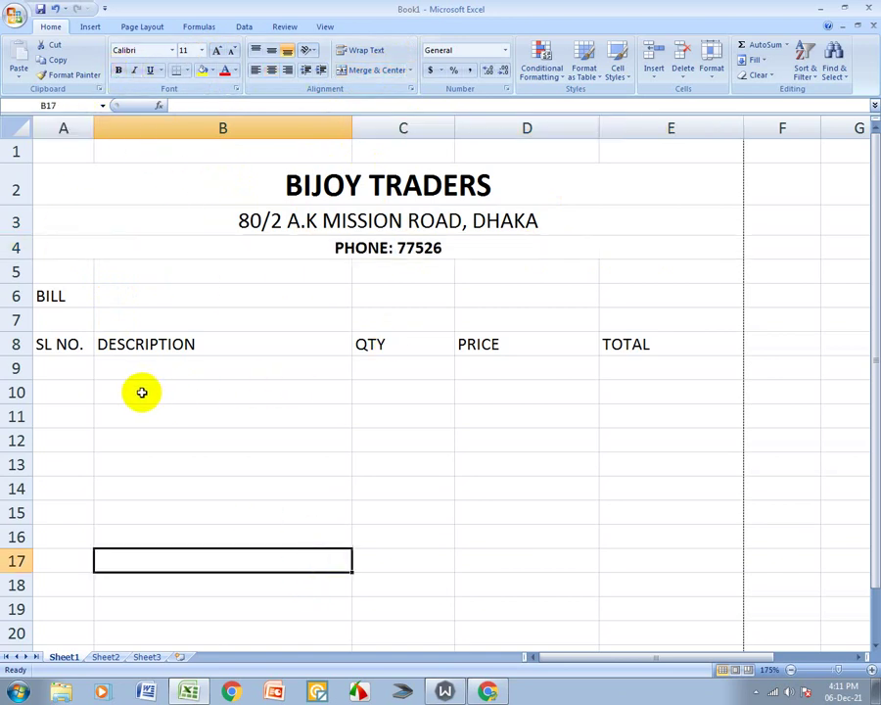
Merge and centre BILL across A6:E6 and set it to 18 pt.
{"action": "left_click_drag", "start_coordinate": [51, 294], "coordinate": [649, 294]}
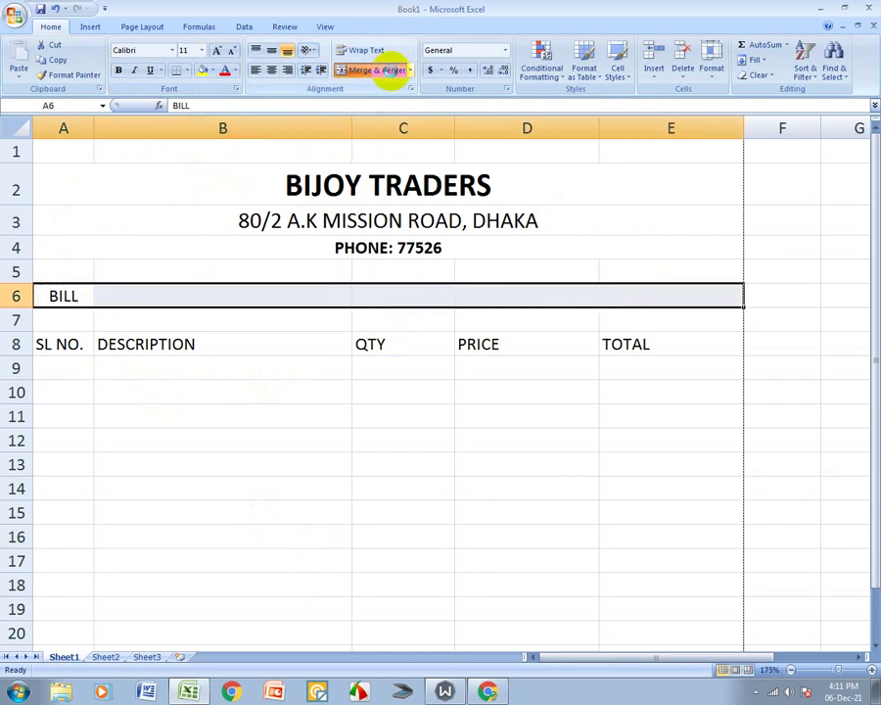
{"action": "left_click", "coordinate": [390, 70]}
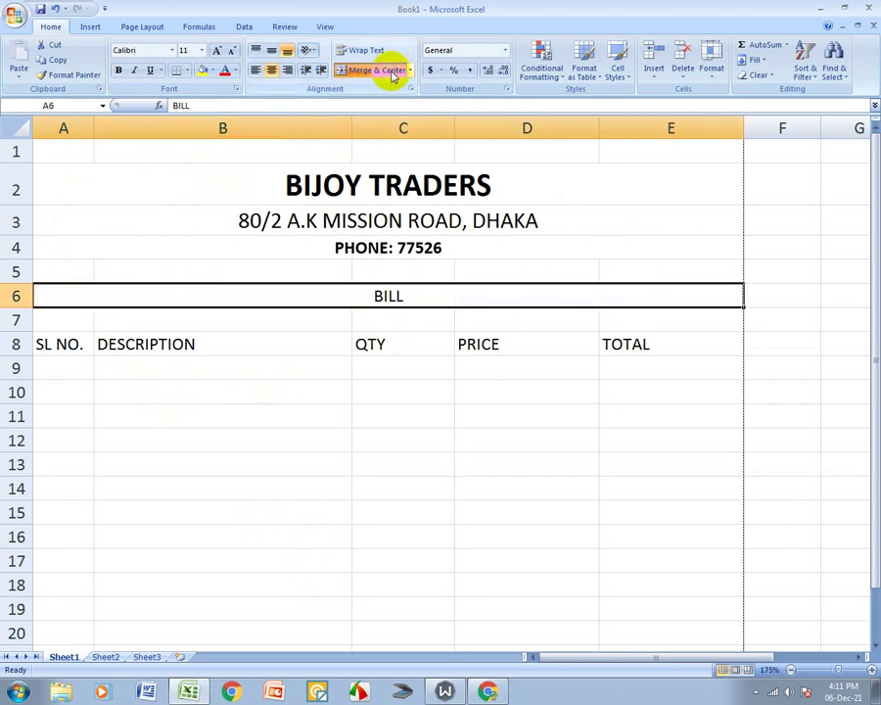
{"action": "left_click", "coordinate": [201, 51]}
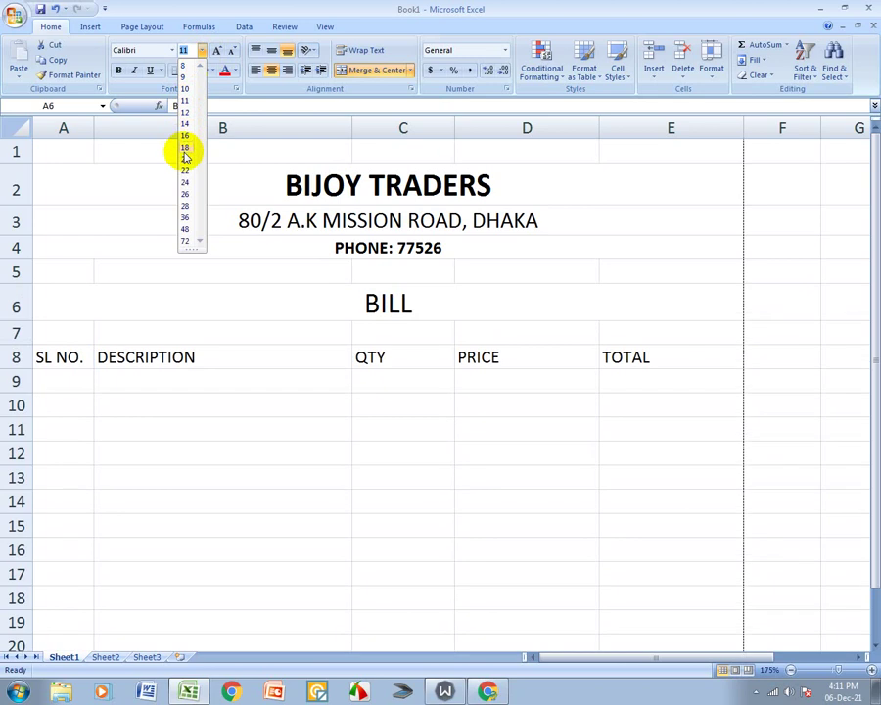
{"action": "left_click", "coordinate": [184, 154]}
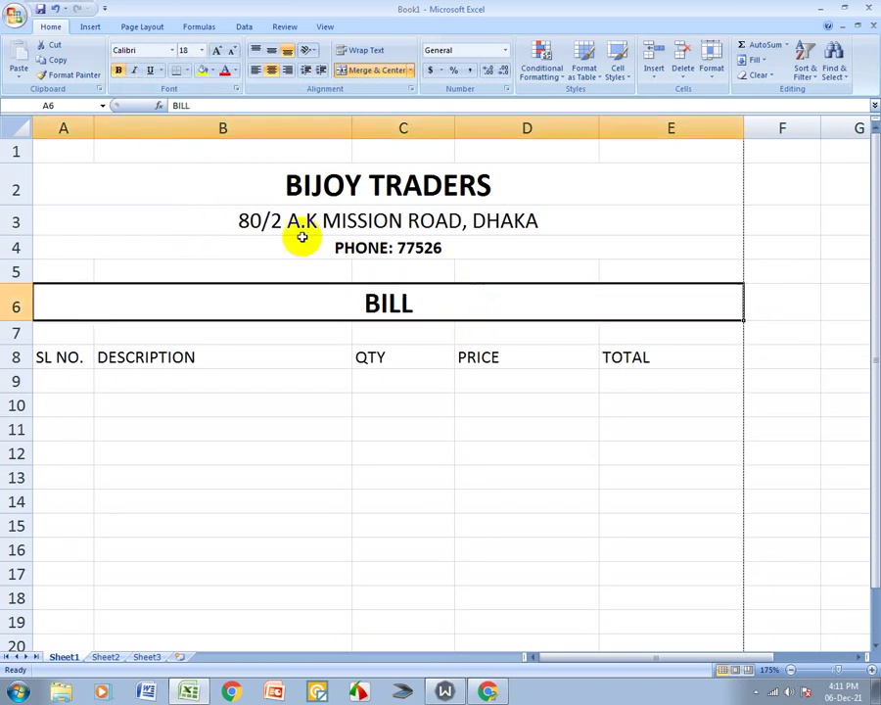
{"action": "left_click", "coordinate": [464, 403]}
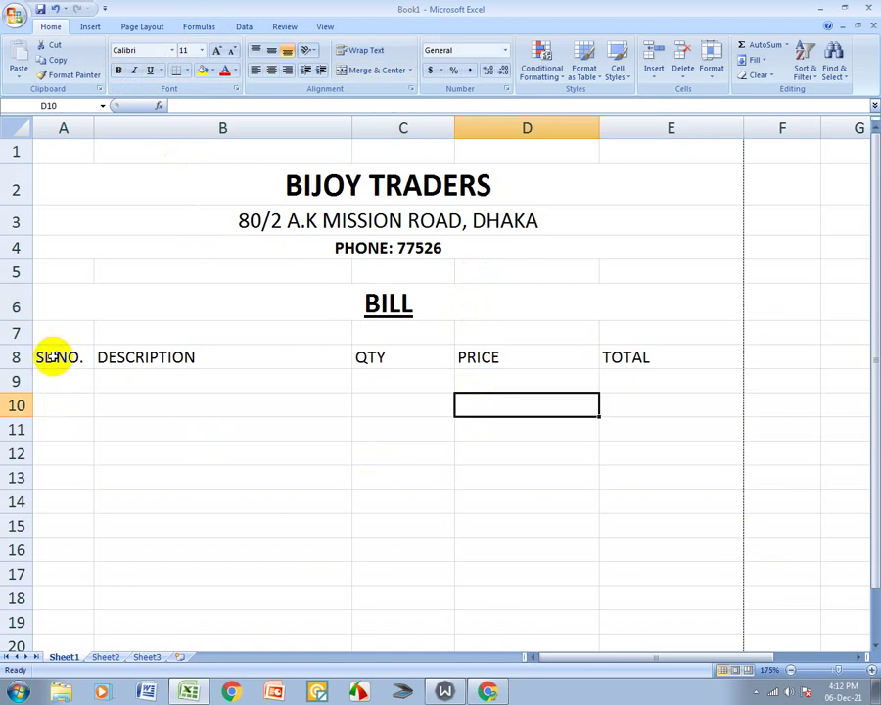
Bold the row 8 column headings across A8:E8.
{"action": "left_click_drag", "start_coordinate": [51, 357], "coordinate": [611, 356]}
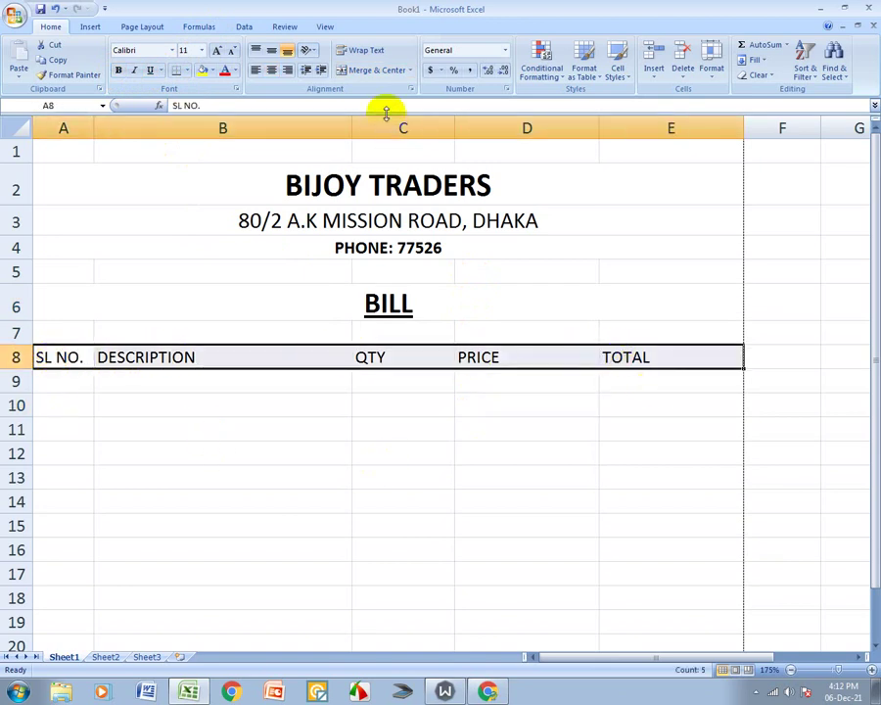
{"action": "left_click", "coordinate": [119, 72]}
{"action": "left_click", "coordinate": [212, 549]}
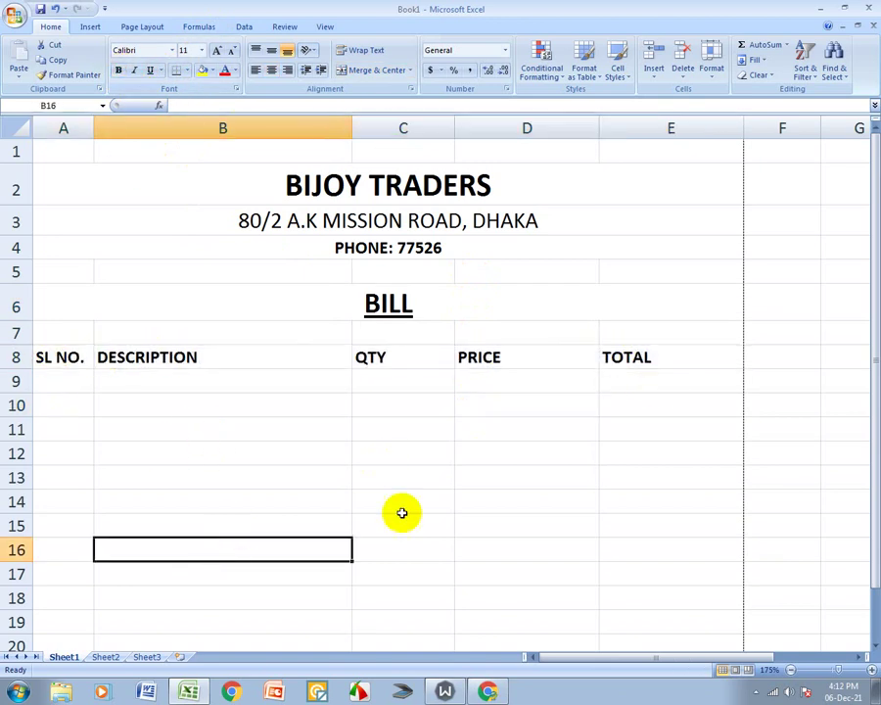
{"action": "scroll", "coordinate": [410, 511], "scroll_direction": "down", "scroll_amount": 1}
{"action": "scroll", "coordinate": [353, 491], "scroll_direction": "up", "scroll_amount": 1}
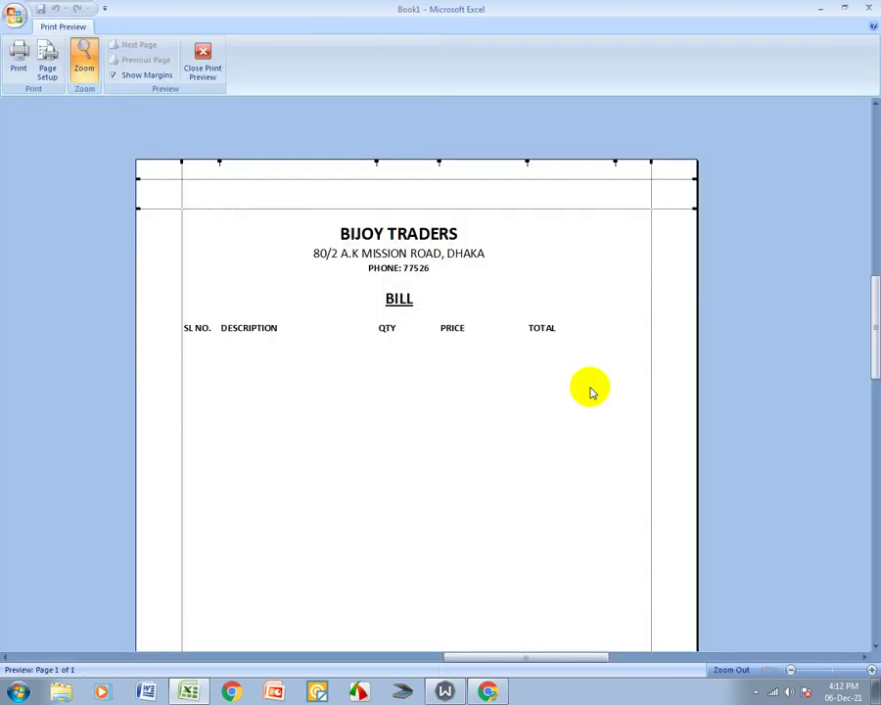
Preview the printed bill zoomed in on the top, then close the preview.
{"action": "key", "text": "ctrl+F2"}
{"action": "left_click", "coordinate": [507, 423]}
{"action": "left_click", "coordinate": [497, 425]}
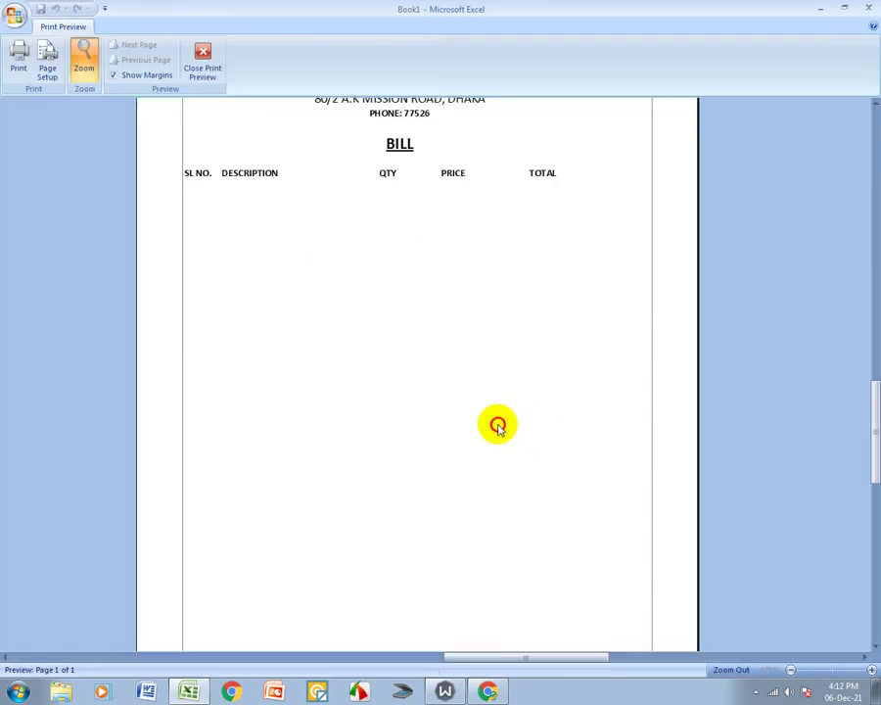
{"action": "scroll", "coordinate": [491, 362], "scroll_direction": "up", "scroll_amount": 2}
{"action": "scroll", "coordinate": [456, 357], "scroll_direction": "up", "scroll_amount": 1}
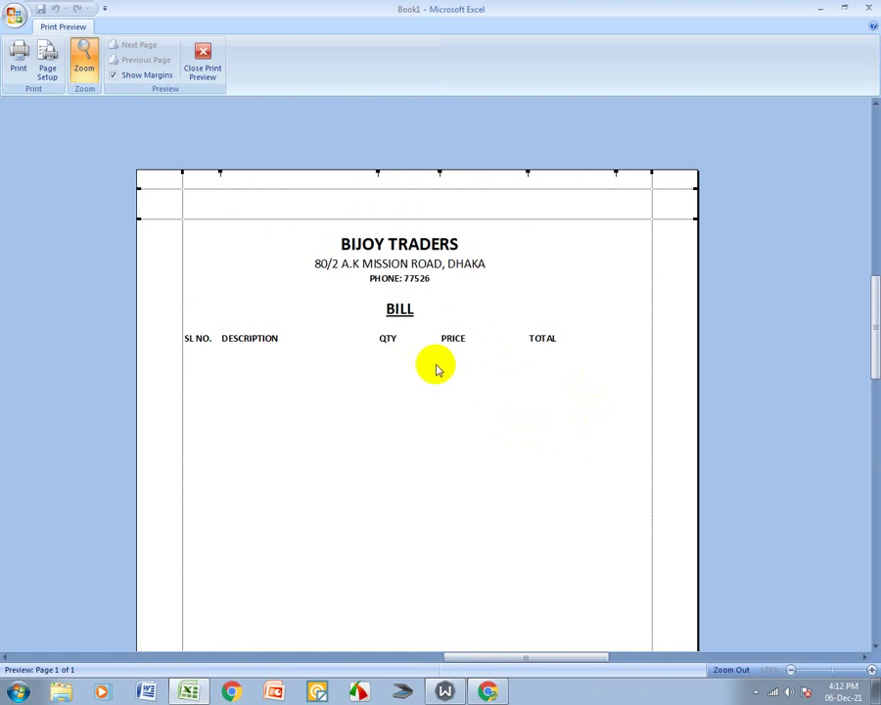
{"action": "left_click", "coordinate": [205, 57]}
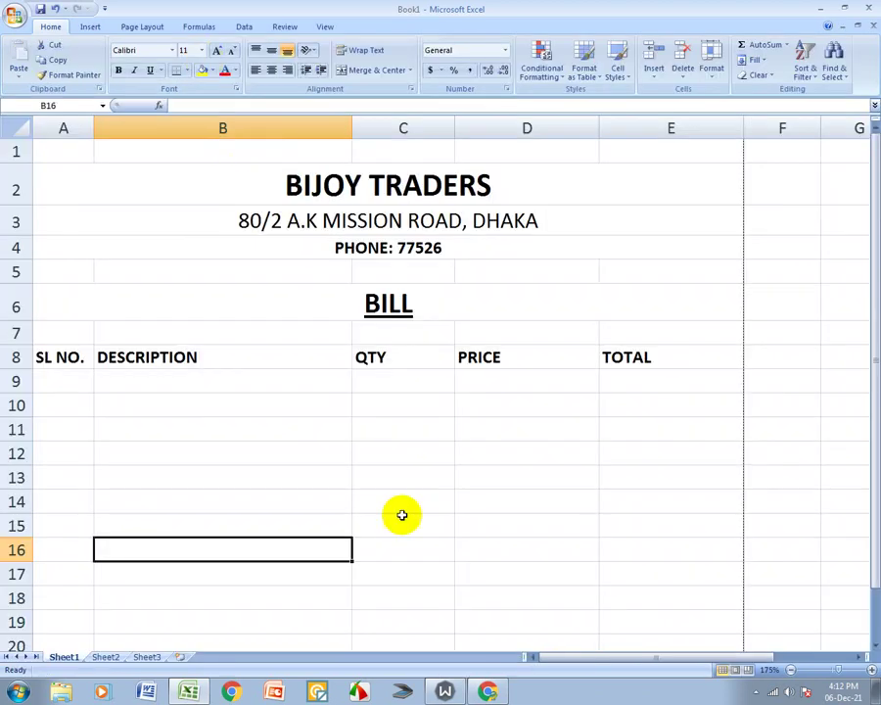
{"action": "scroll", "coordinate": [405, 498], "scroll_direction": "down", "scroll_amount": 2}
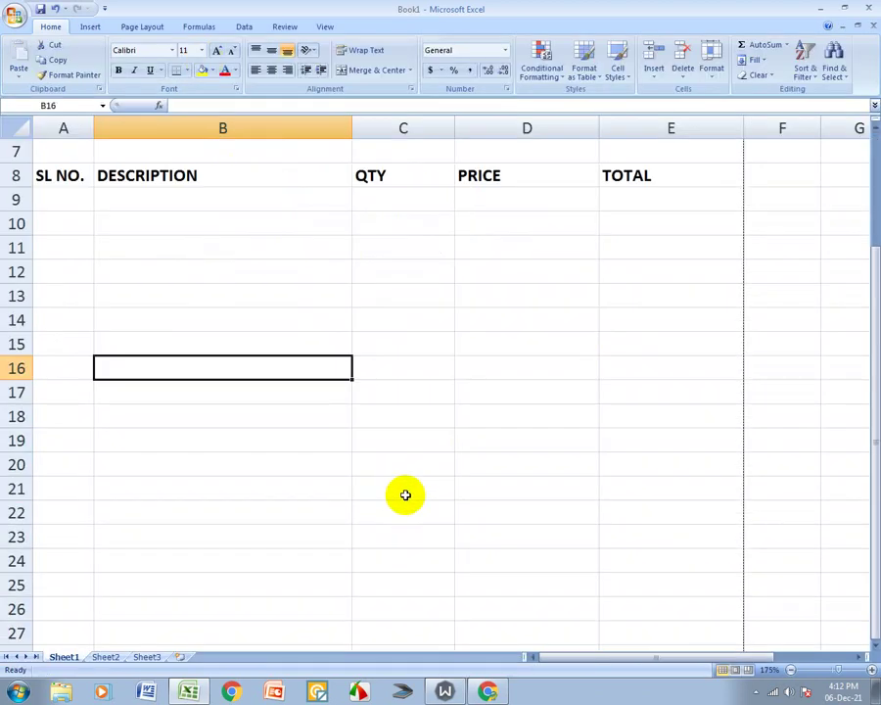
{"action": "scroll", "coordinate": [167, 409], "scroll_direction": "up", "scroll_amount": 2}
Enter serial numbers 1 and 2 in A9 and A10.
{"action": "left_click", "coordinate": [72, 389]}
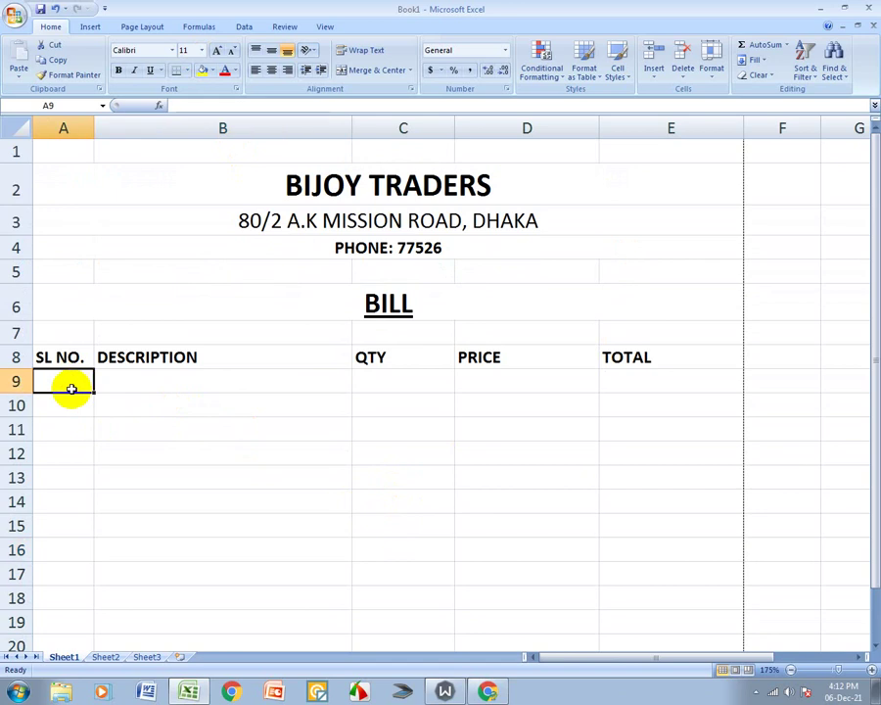
{"action": "type", "text": "1"}
{"action": "key", "text": "Return"}
{"action": "type", "text": "2"}
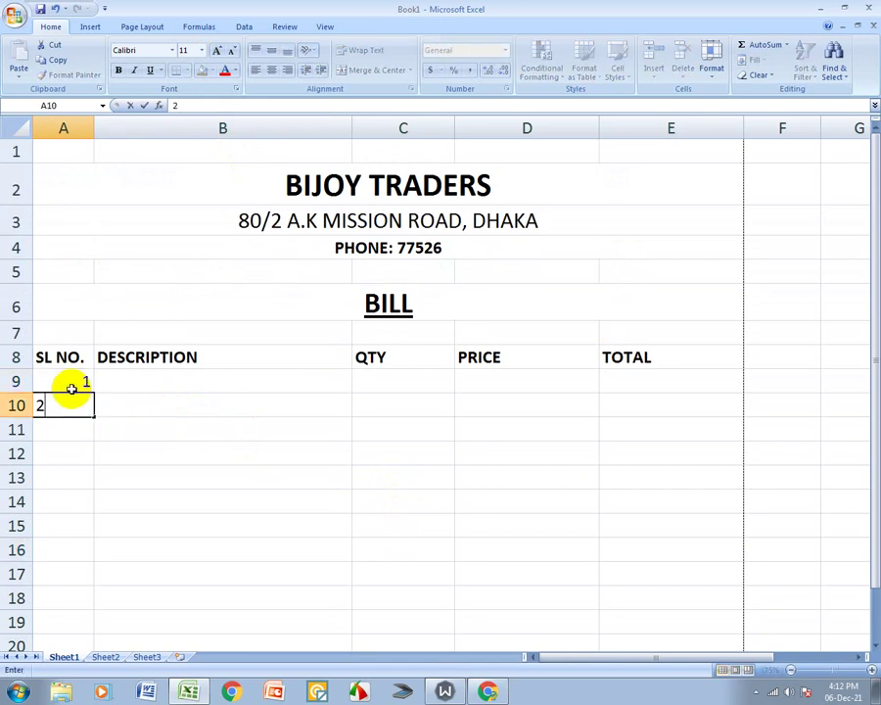
{"action": "key", "text": "Tab"}
{"action": "key", "text": "Left"}
Centre A8:A10 and fill the serial numbers down to 5 in A13.
{"action": "left_click", "coordinate": [72, 389]}
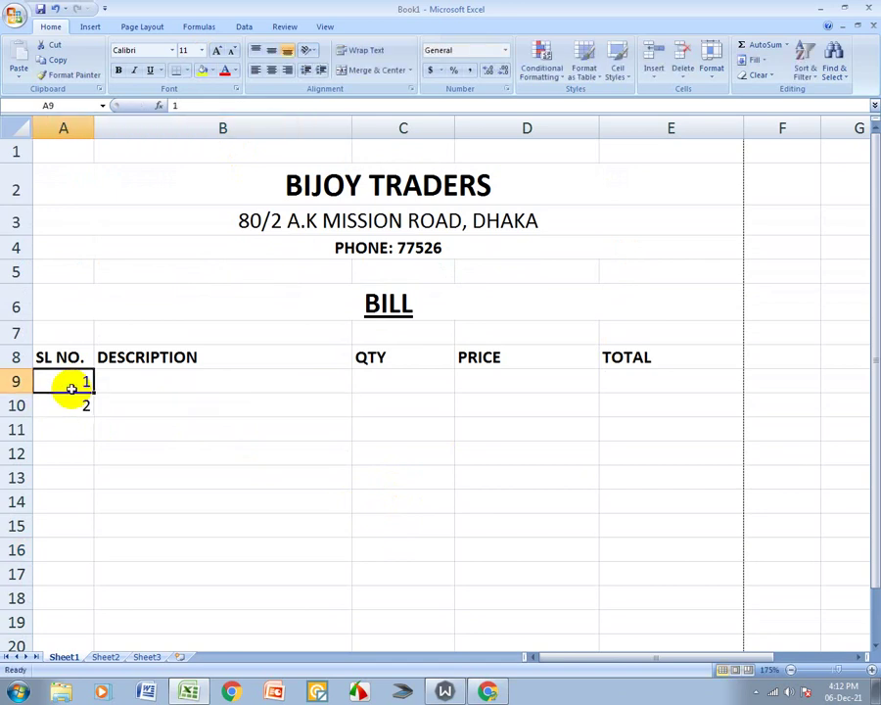
{"action": "left_click_drag", "start_coordinate": [68, 360], "coordinate": [71, 402]}
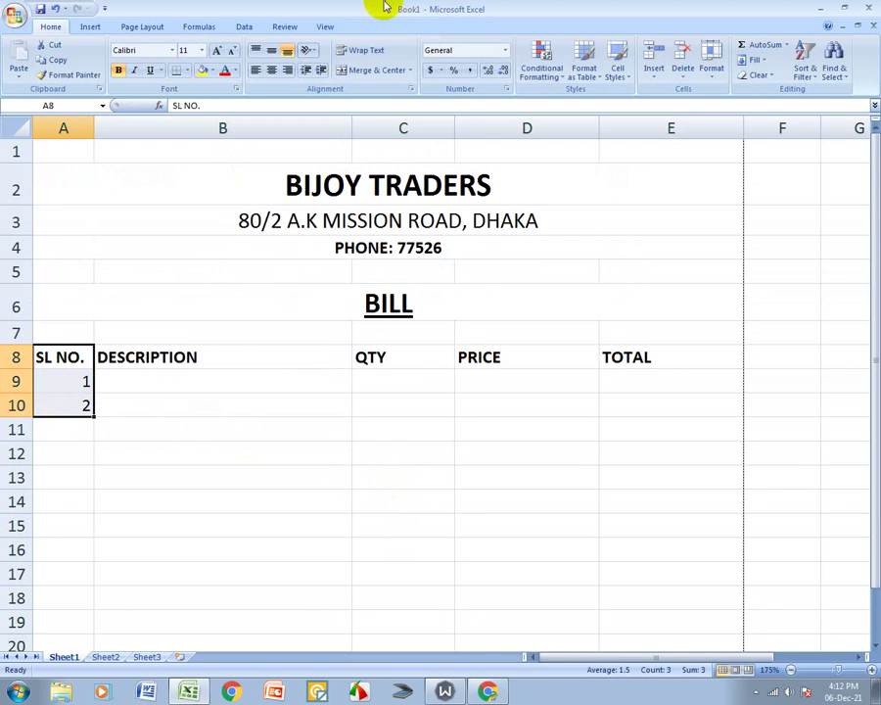
{"action": "left_click", "coordinate": [272, 74]}
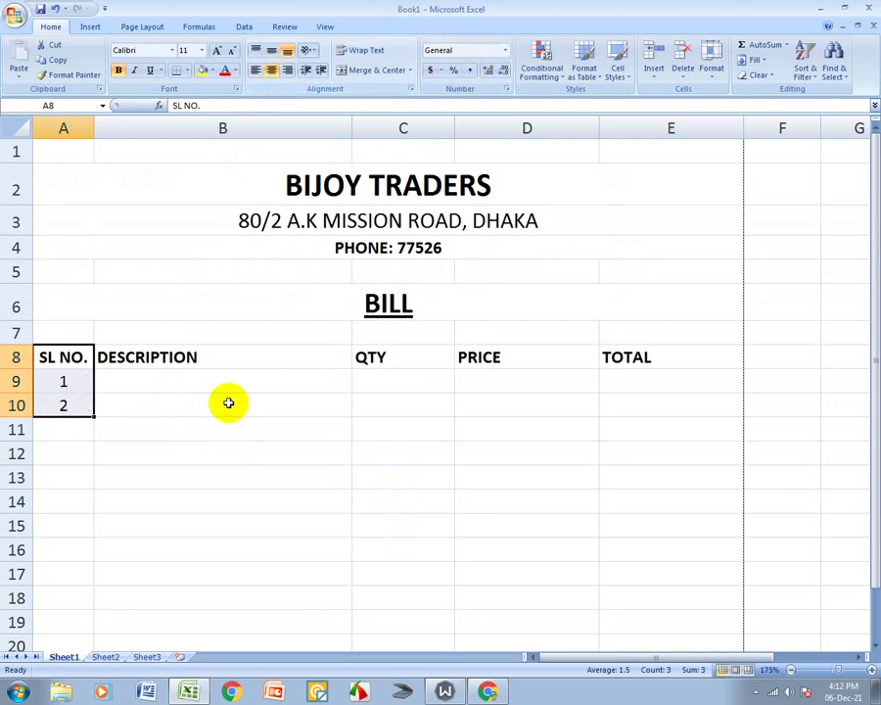
{"action": "left_click", "coordinate": [229, 401]}
{"action": "left_click_drag", "start_coordinate": [65, 381], "coordinate": [65, 401]}
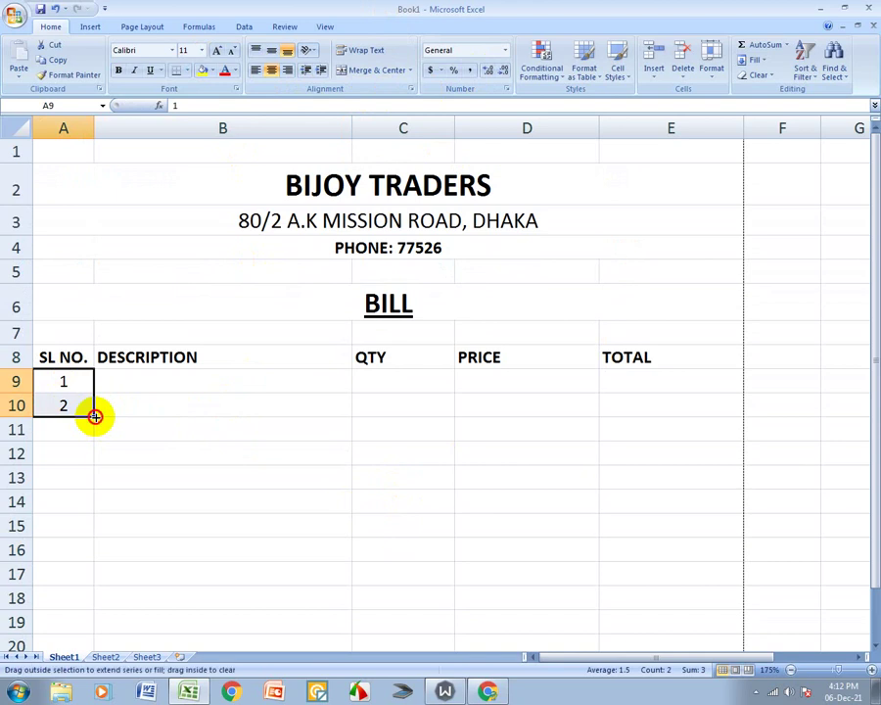
{"action": "left_click_drag", "start_coordinate": [91, 442], "coordinate": [93, 499]}
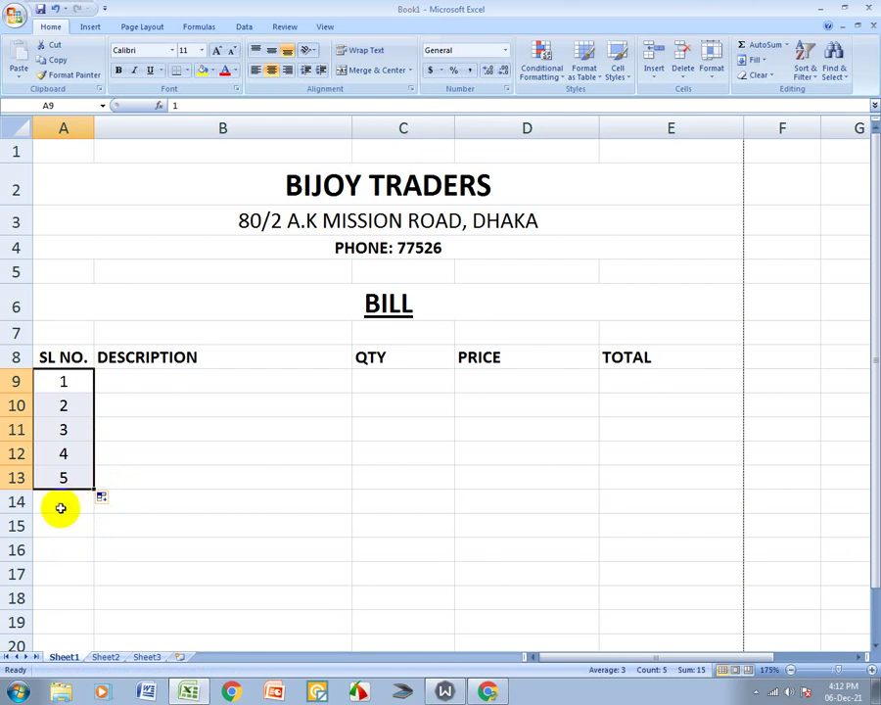
{"action": "left_click", "coordinate": [158, 386]}
{"action": "mouse_move", "coordinate": [49, 384]}
{"action": "left_mouse_down"}
{"action": "mouse_move", "coordinate": [132, 553]}
{"action": "mouse_move", "coordinate": [632, 555]}
{"action": "left_mouse_up"}
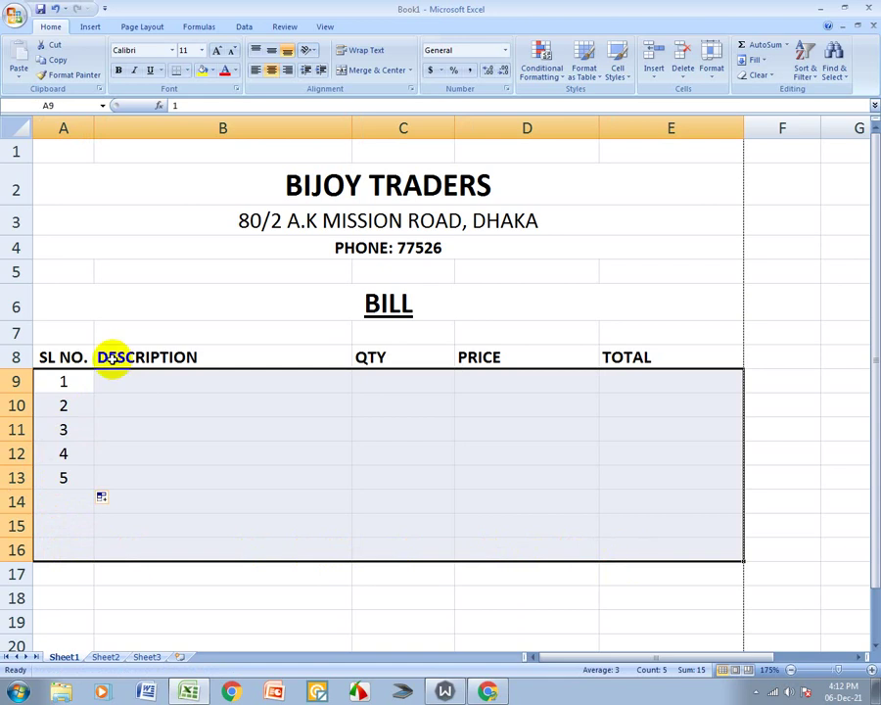
Apply All Borders to the item table from row 8 to row 16.
{"action": "mouse_move", "coordinate": [35, 349]}
{"action": "left_mouse_down"}
{"action": "mouse_move", "coordinate": [644, 419]}
{"action": "mouse_move", "coordinate": [649, 558]}
{"action": "left_mouse_up"}
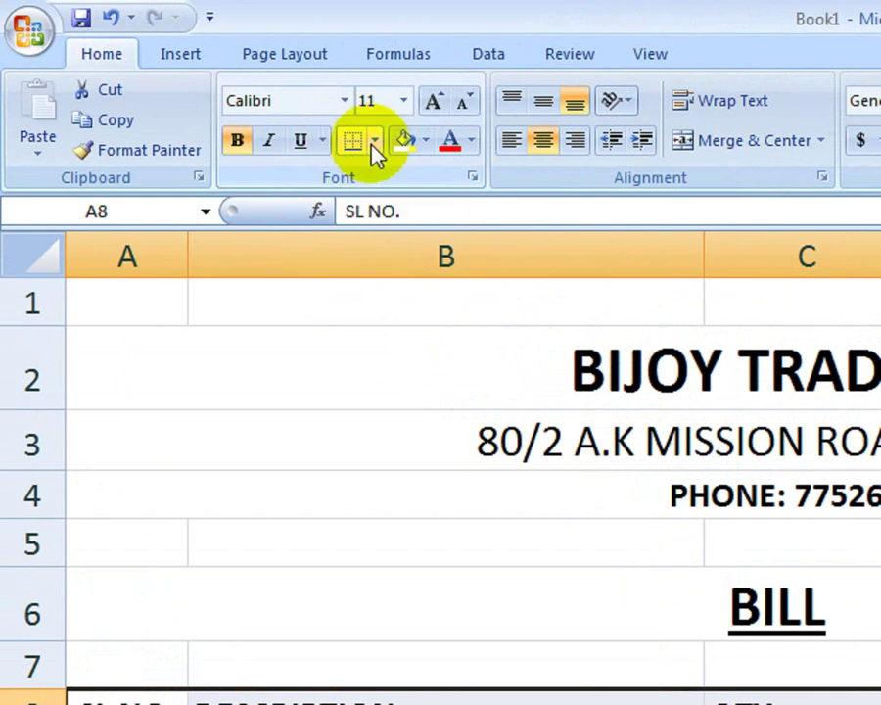
{"action": "left_click", "coordinate": [373, 147]}
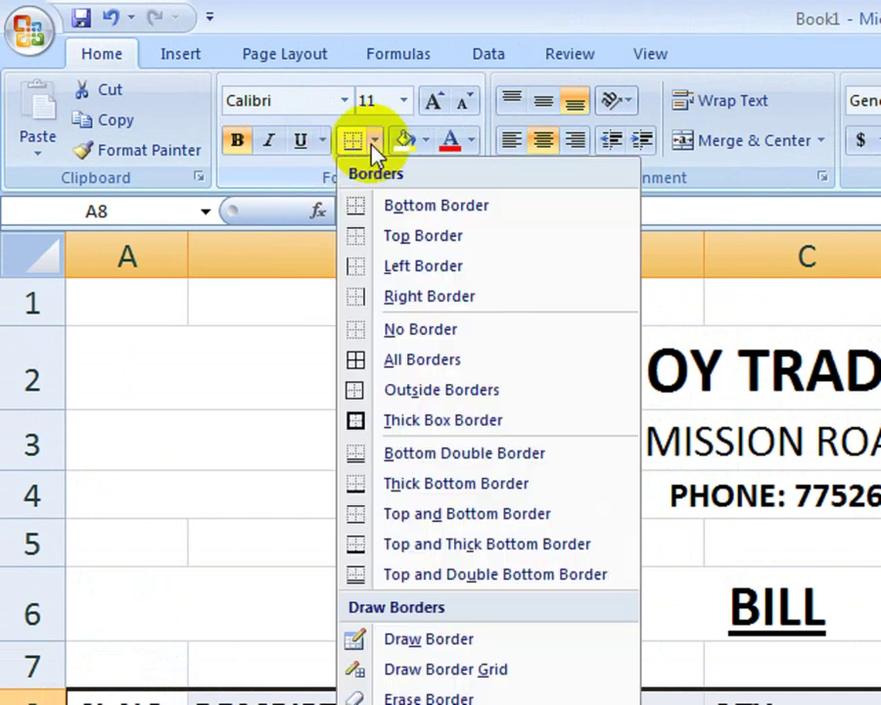
{"action": "left_click", "coordinate": [478, 360]}
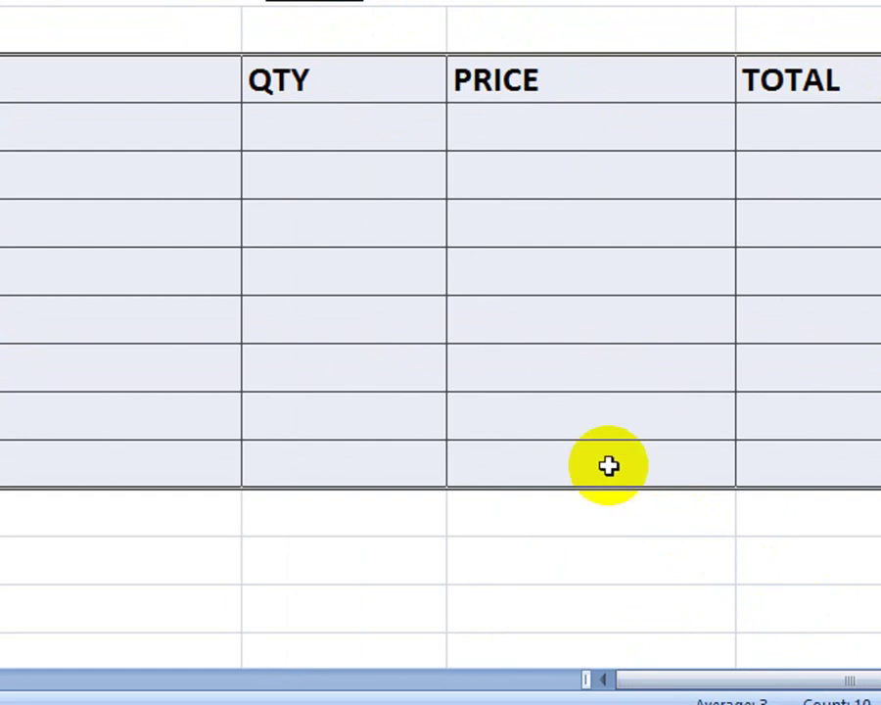
{"action": "left_click", "coordinate": [537, 289]}
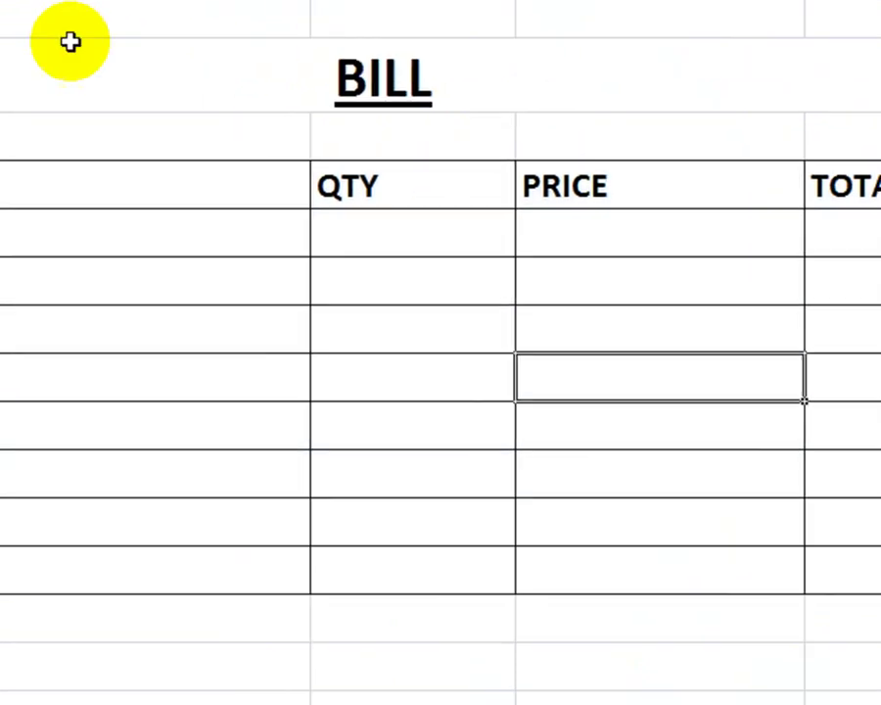
Maximize the workbook window and select B9, the first DESCRIPTION cell.
{"action": "left_click", "coordinate": [102, 143]}
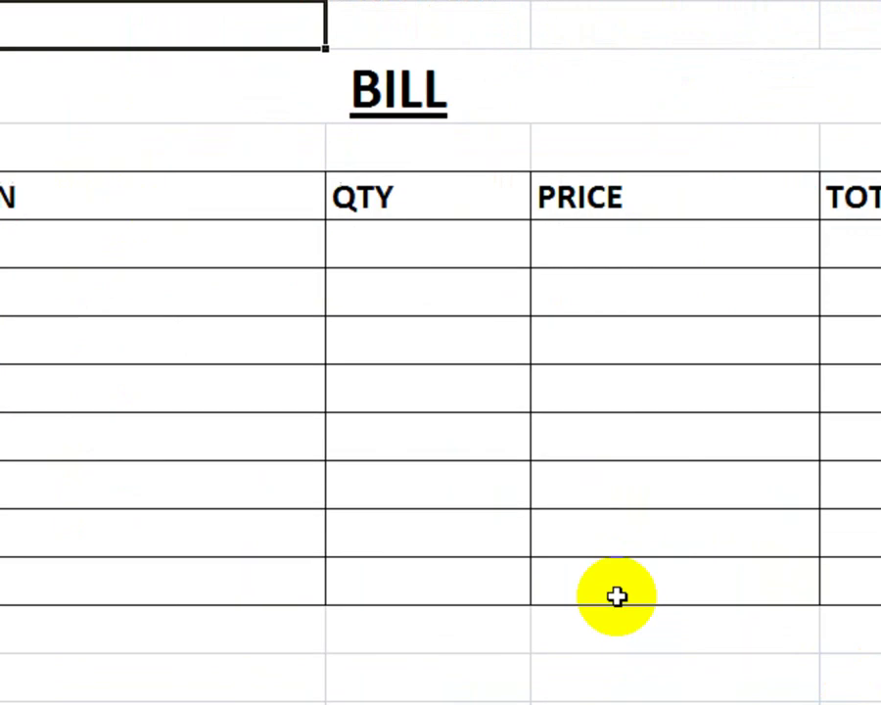
{"action": "left_click", "coordinate": [604, 538]}
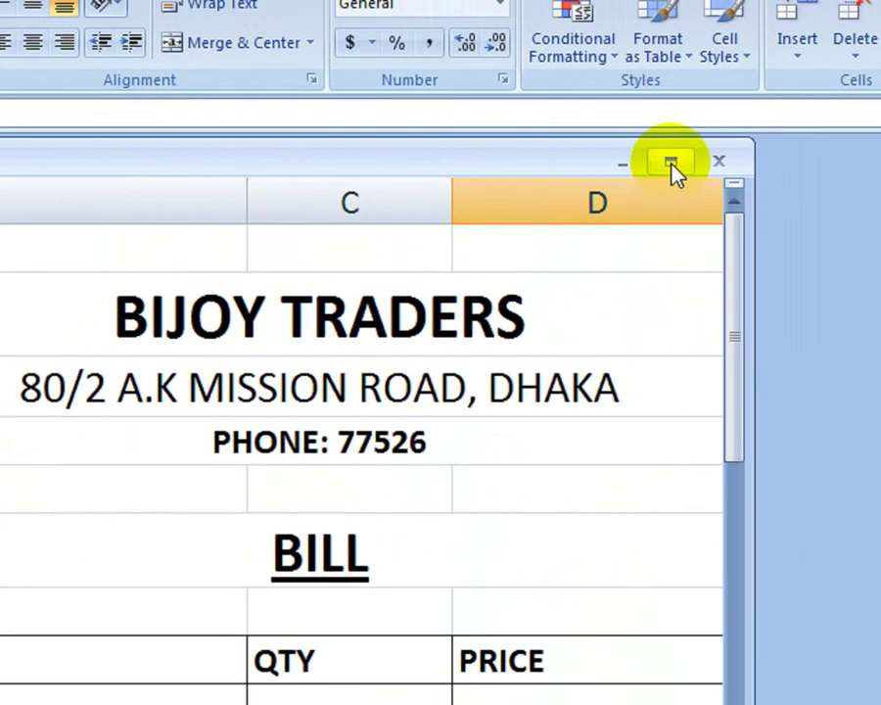
{"action": "left_click", "coordinate": [672, 165]}
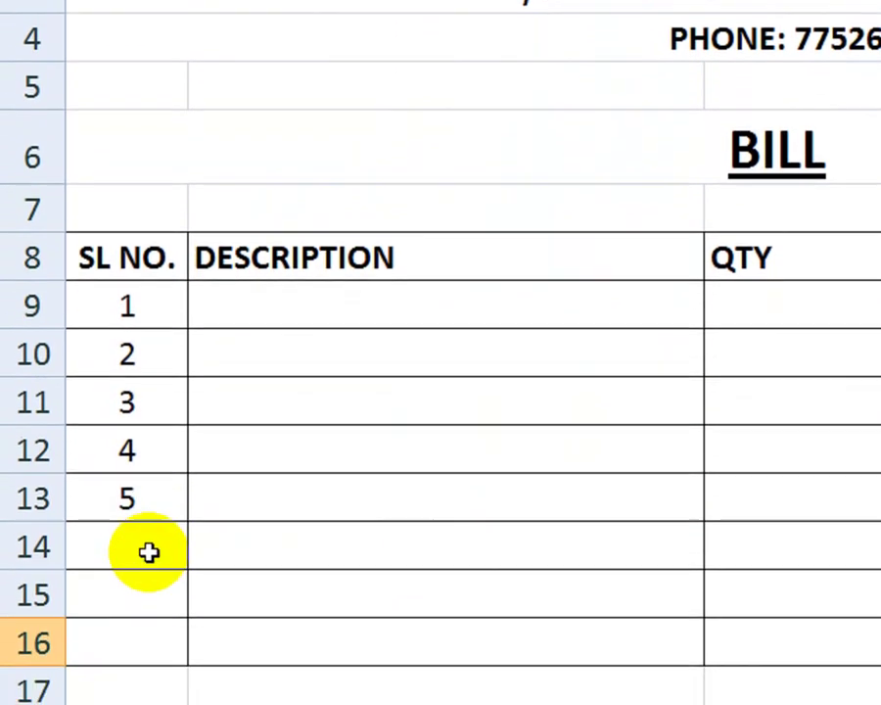
{"action": "left_click", "coordinate": [297, 305]}
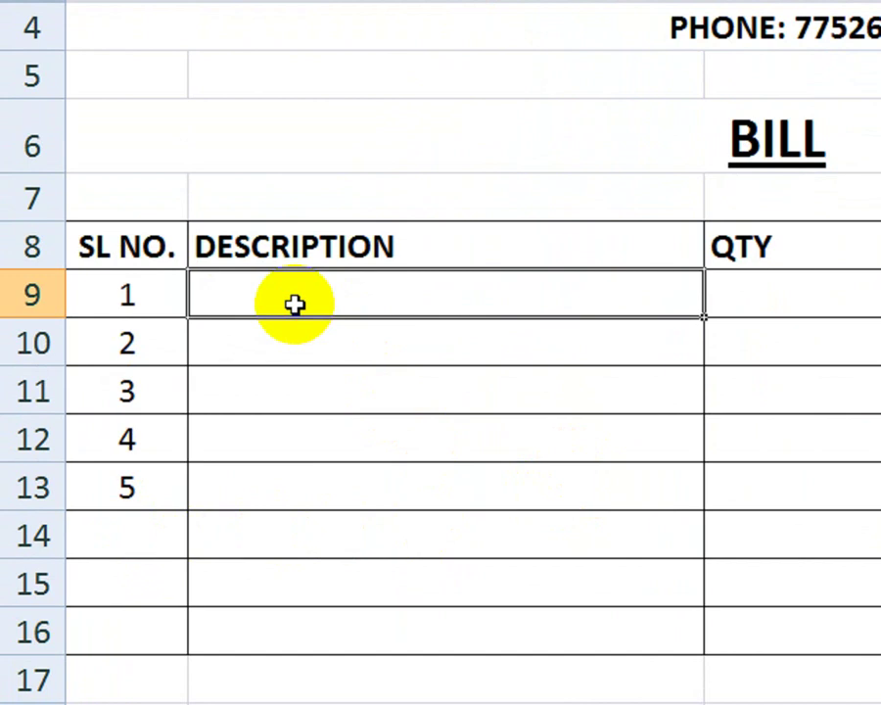
Enter MONITOR, MOTHERBOARD, PRINTER and INK in the first four description cells.
{"action": "type", "text": "MO"}
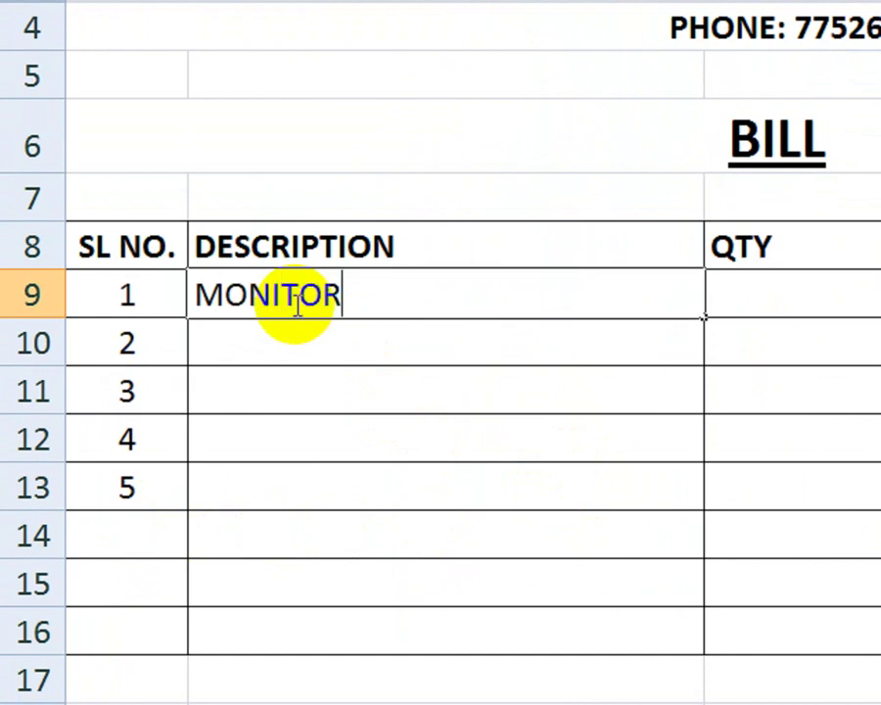
{"action": "key", "text": "Return"}
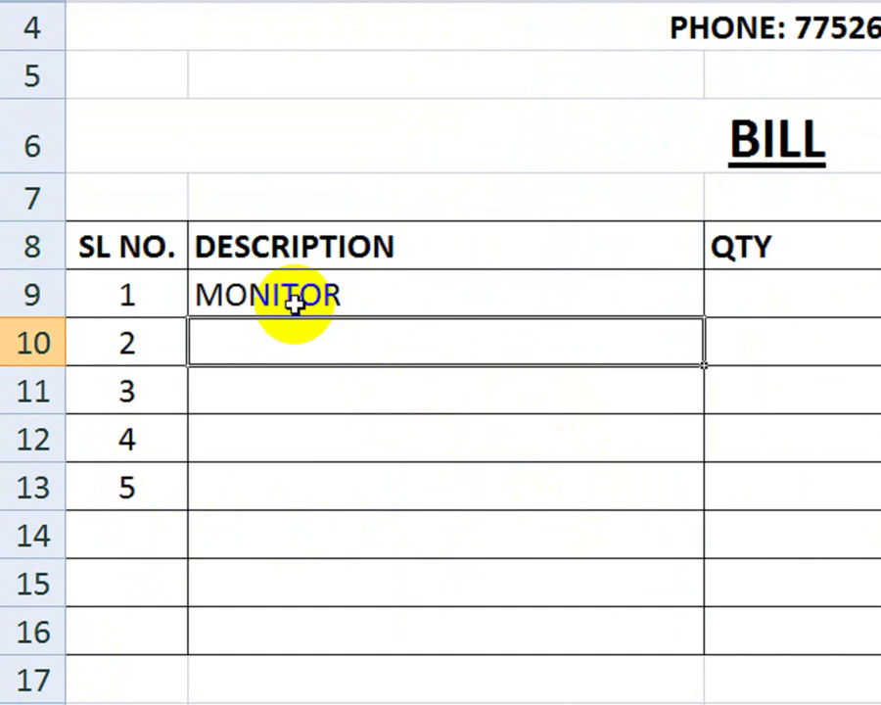
{"action": "type", "text": "MO"}
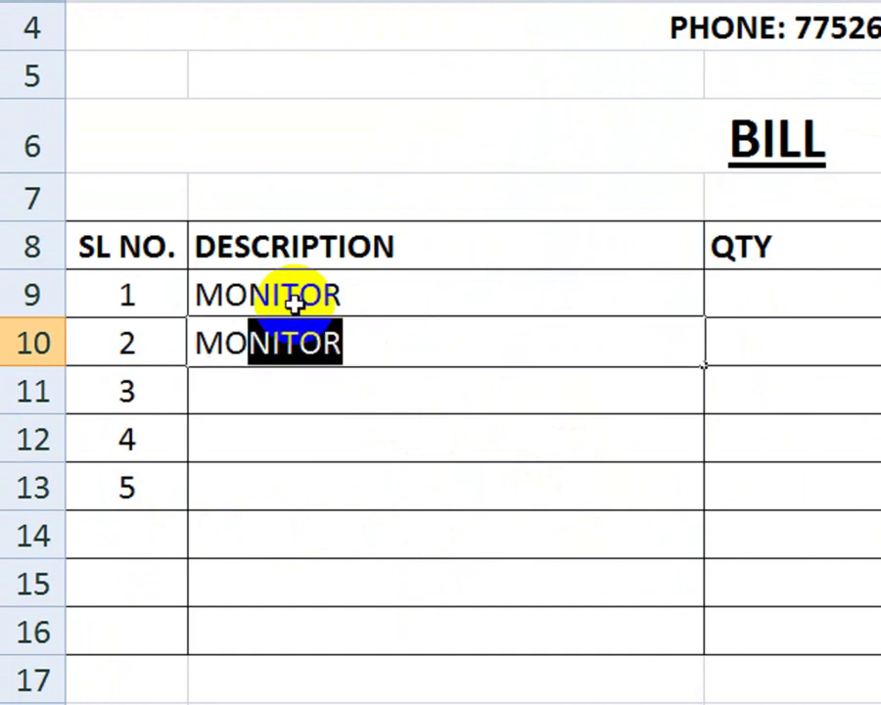
{"action": "type", "text": "THERBOARD"}
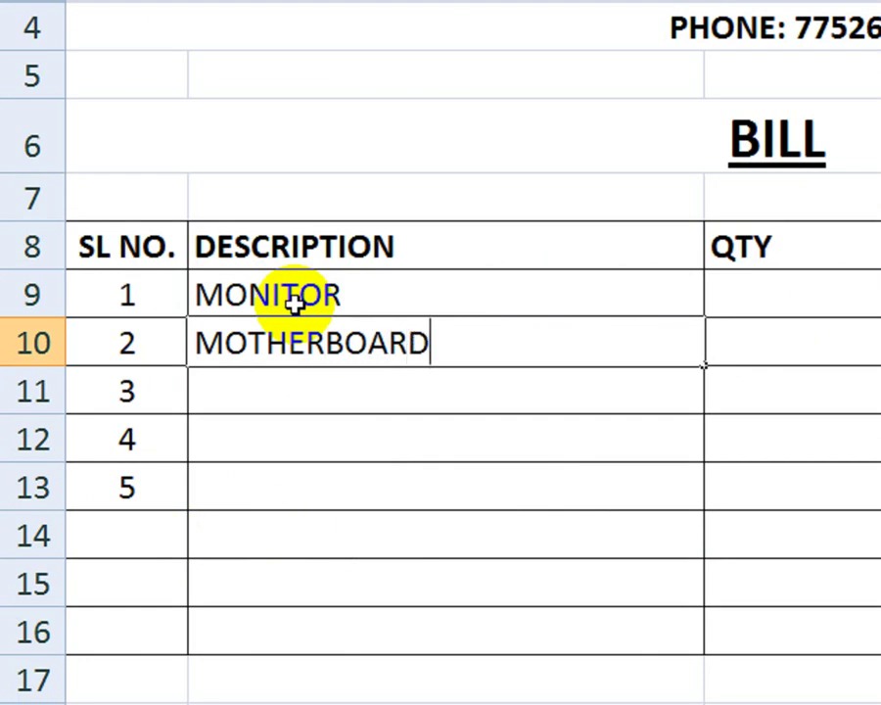
{"action": "key", "text": "Return"}
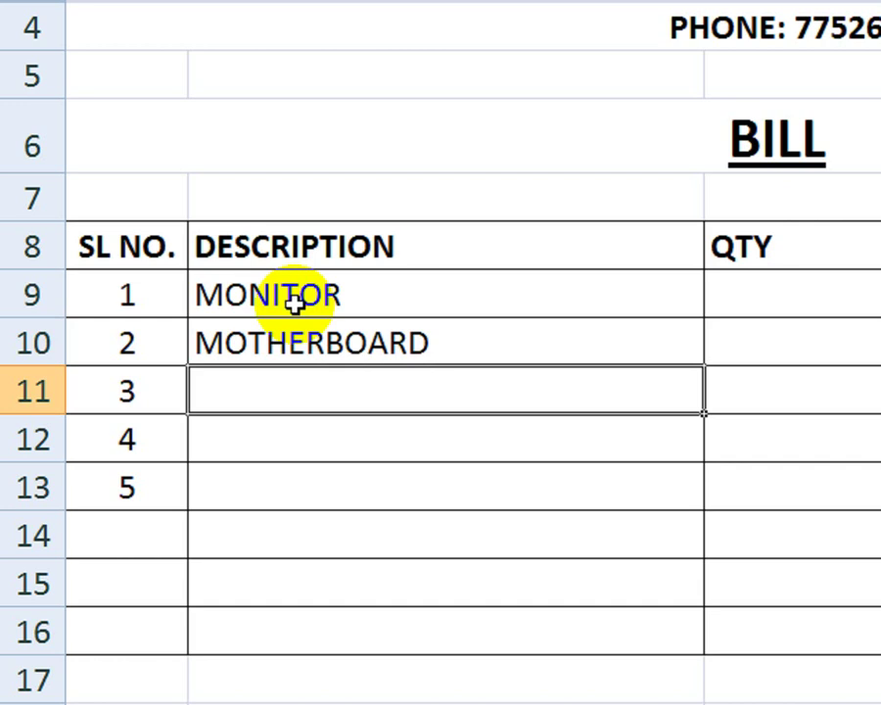
{"action": "type", "text": "PRINTER"}
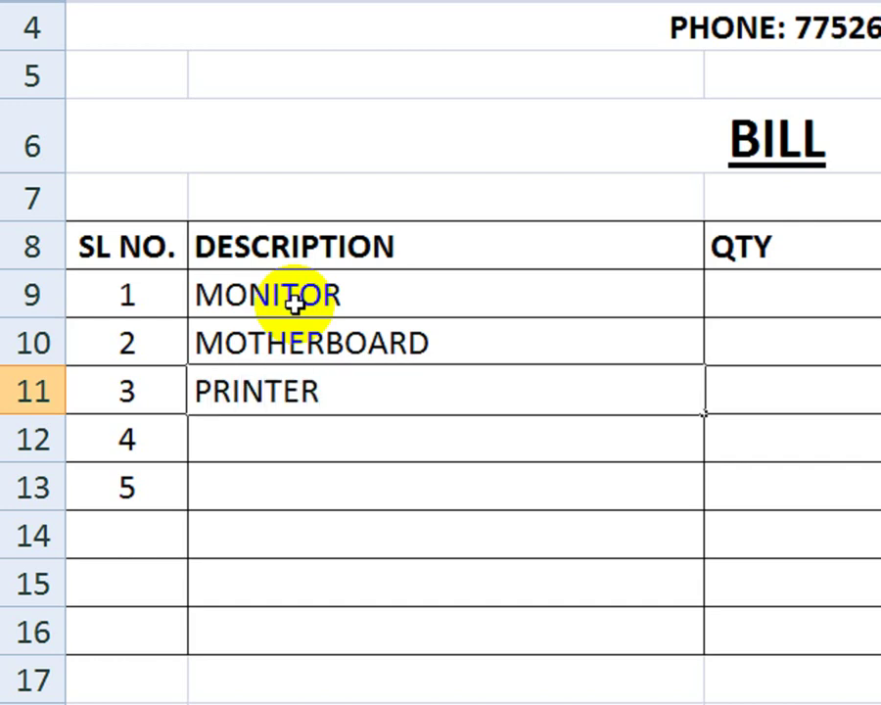
{"action": "key", "text": "Return"}
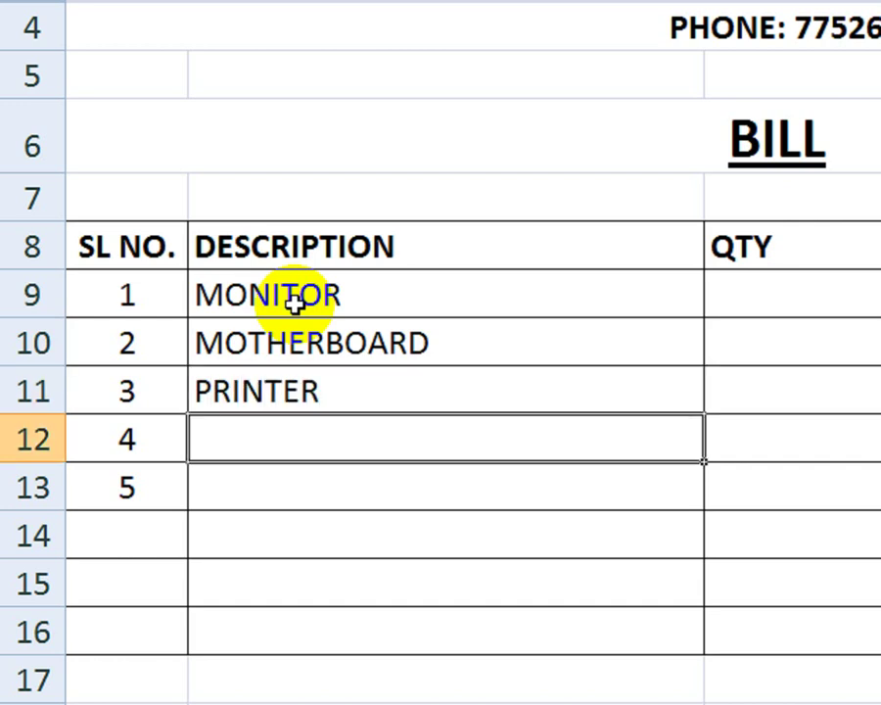
{"action": "type", "text": "INK"}
{"action": "key", "text": "Return"}
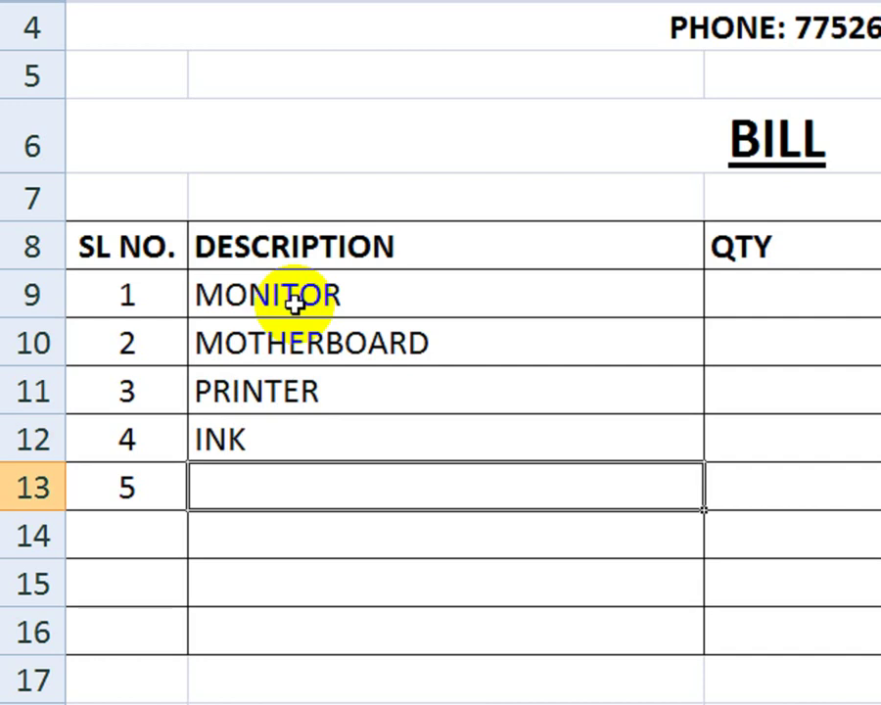
Fix a mistaken edit to INK with Undo and enter PHOTOCOPY in row 13.
{"action": "type", "text": "PHOTOCOPY"}
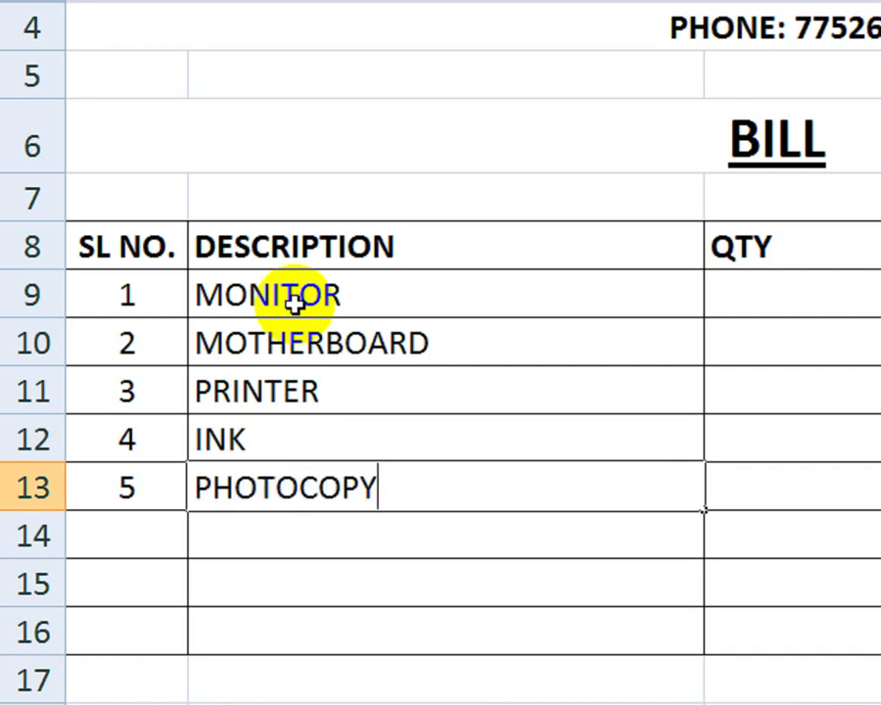
{"action": "key", "text": "Escape"}
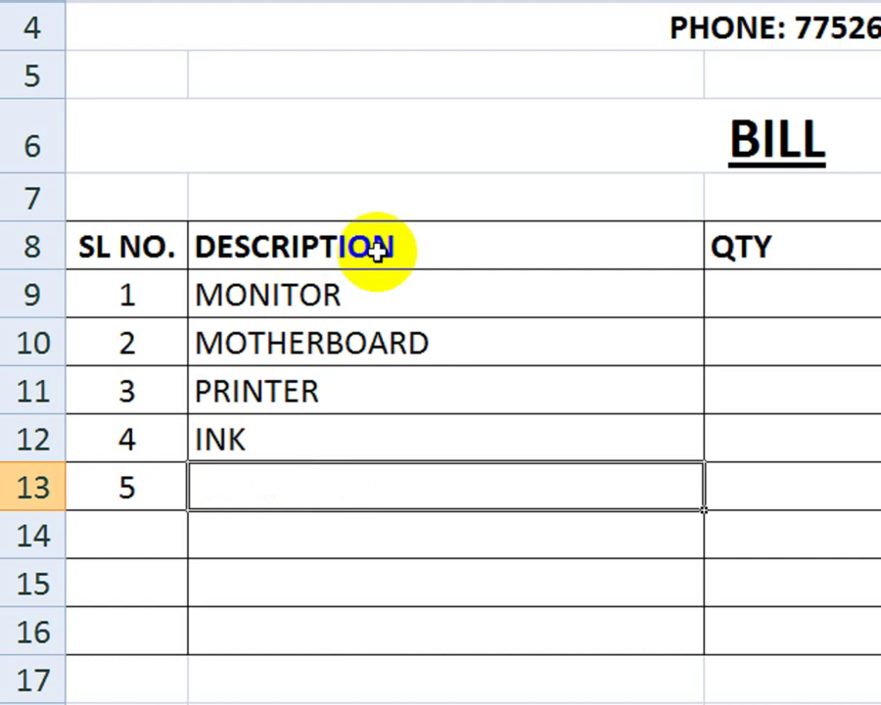
{"action": "left_click", "coordinate": [271, 443]}
{"action": "key", "text": "Delete"}
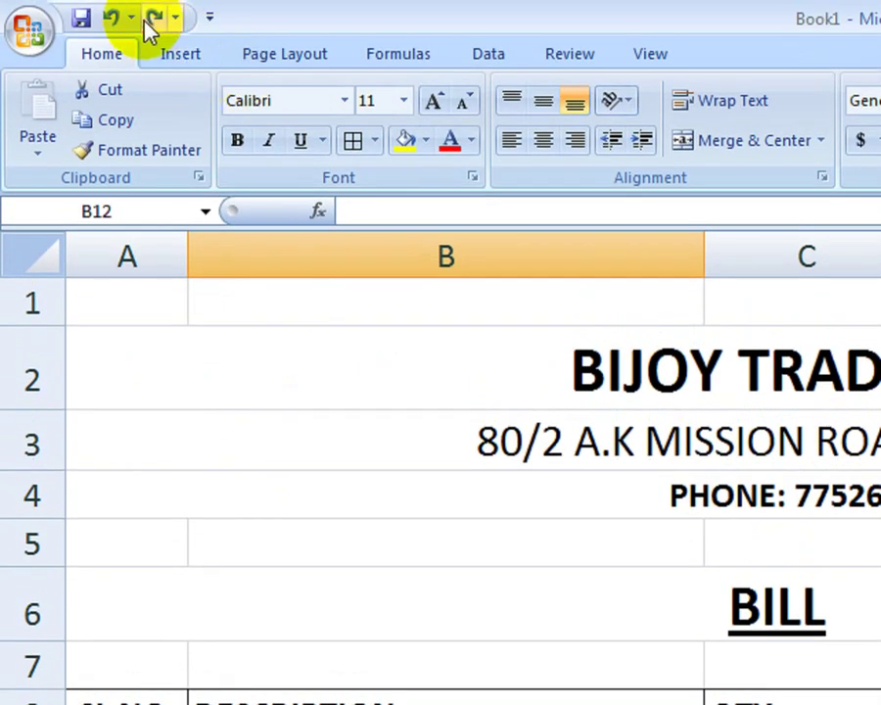
{"action": "left_click", "coordinate": [154, 18]}
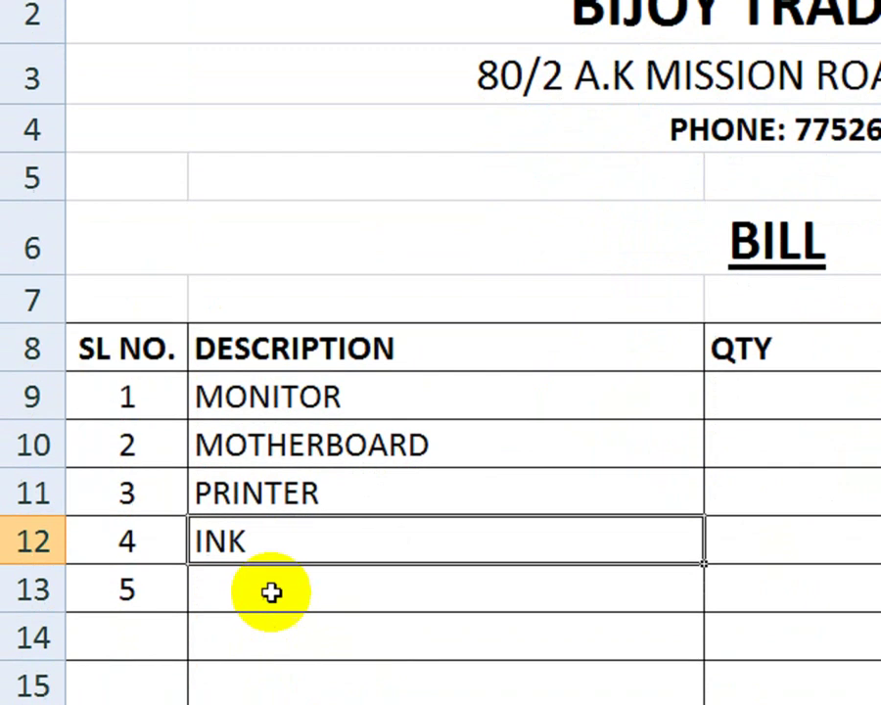
{"action": "left_click", "coordinate": [272, 529]}
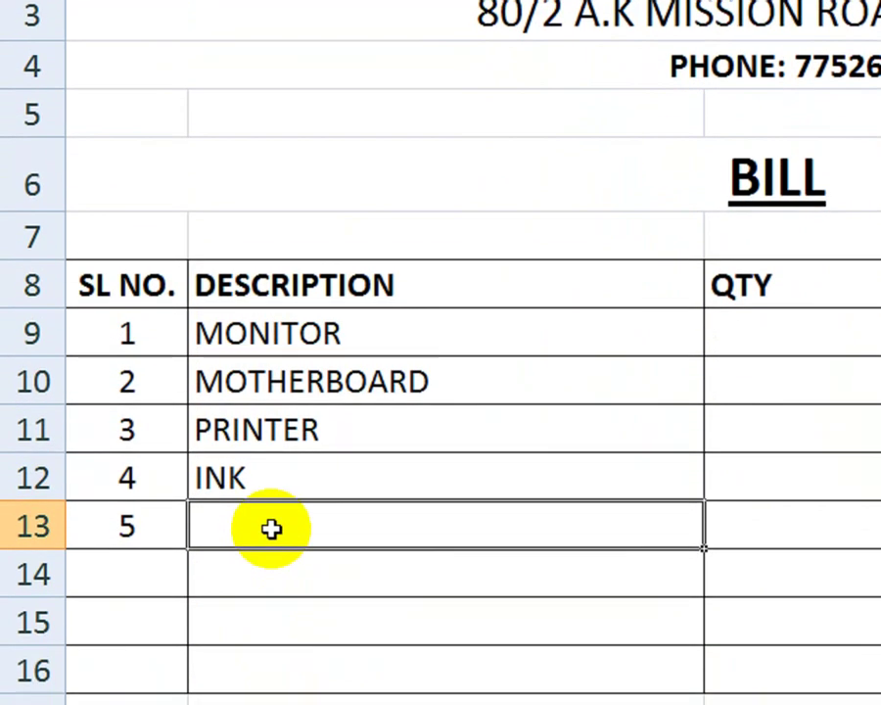
{"action": "type", "text": "PHOTOCOPY"}
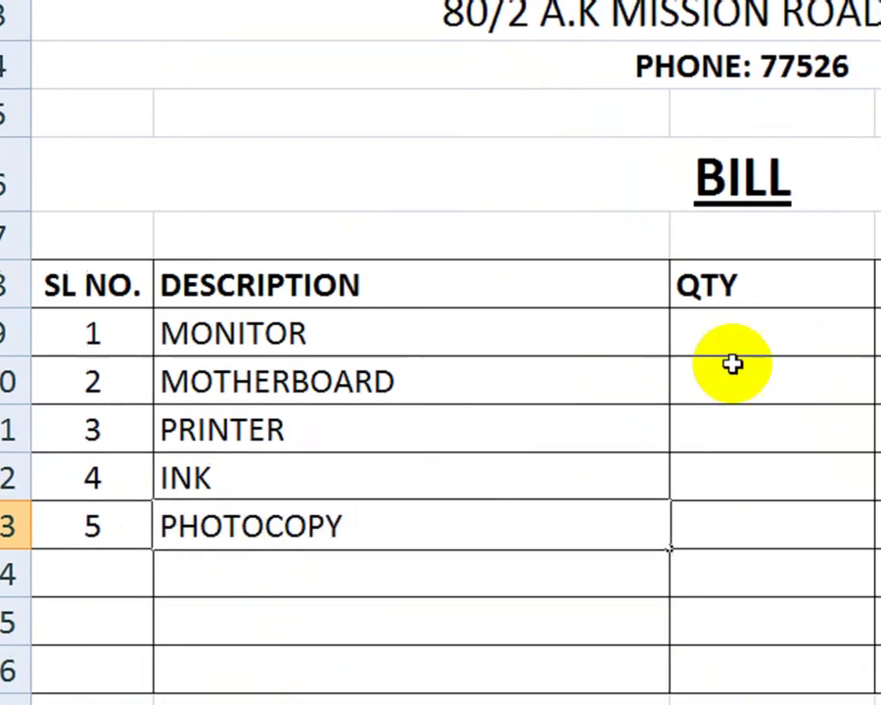
{"action": "left_click", "coordinate": [664, 326]}
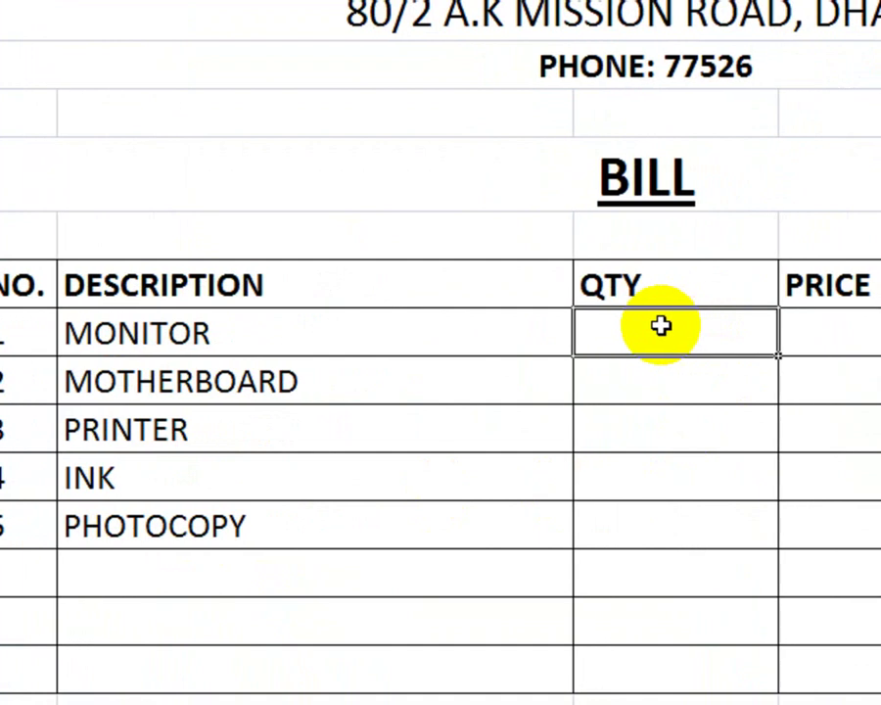
Enter quantities 5, 6, 2, 15 and 2 for the five items.
{"action": "type", "text": "5"}
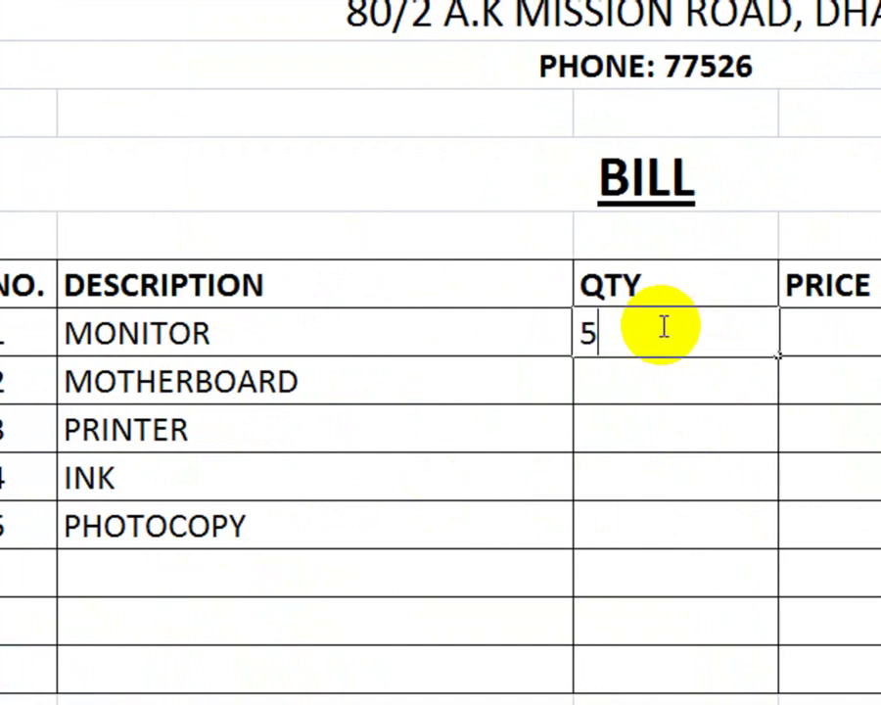
{"action": "key", "text": "Return"}
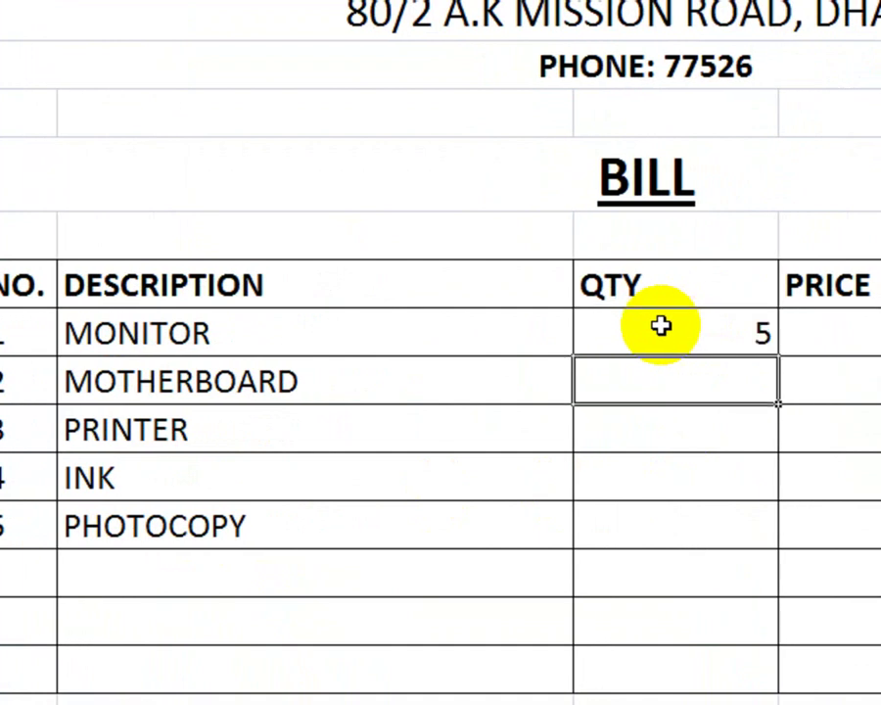
{"action": "type", "text": "6"}
{"action": "key", "text": "Return"}
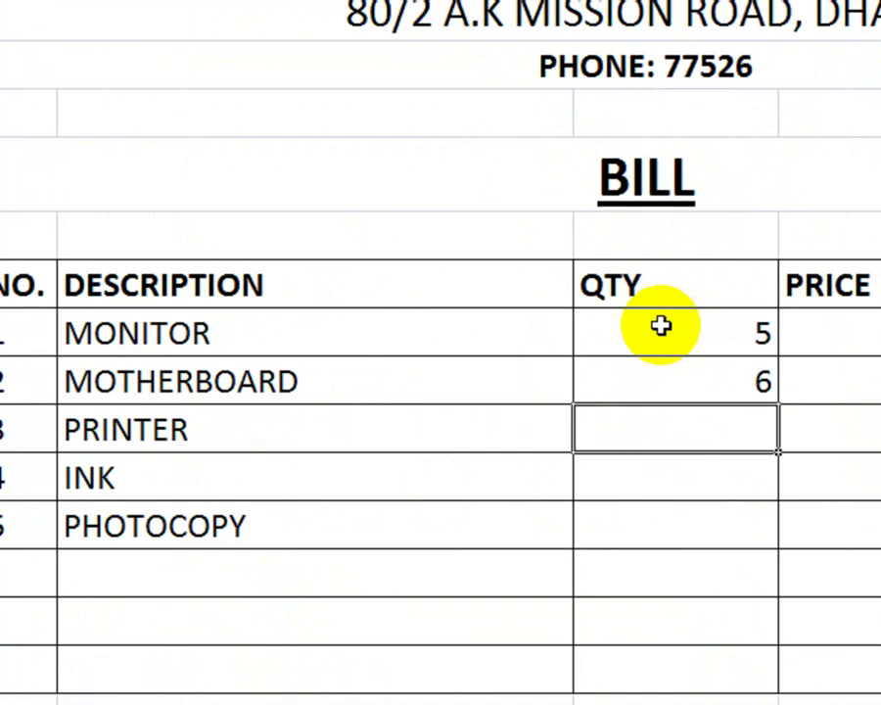
{"action": "type", "text": "2"}
{"action": "key", "text": "Return"}
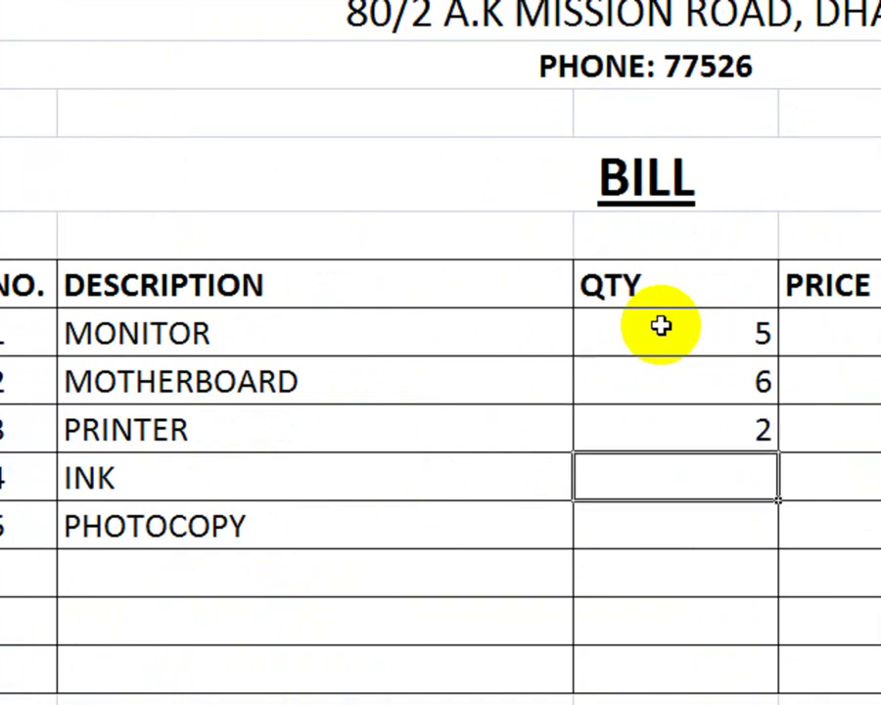
{"action": "type", "text": "15"}
{"action": "key", "text": "Return"}
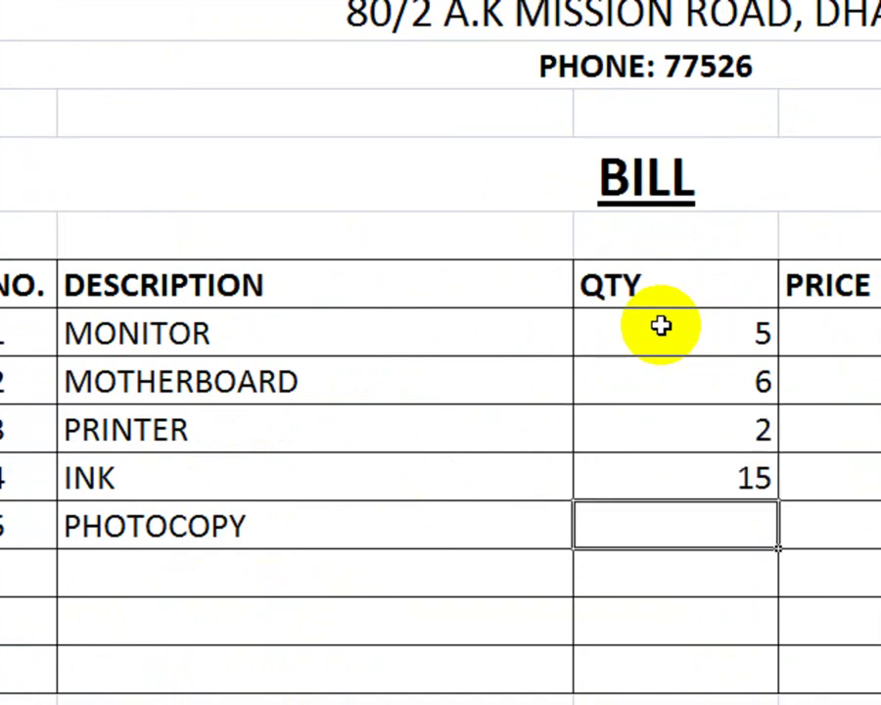
{"action": "type", "text": "2"}
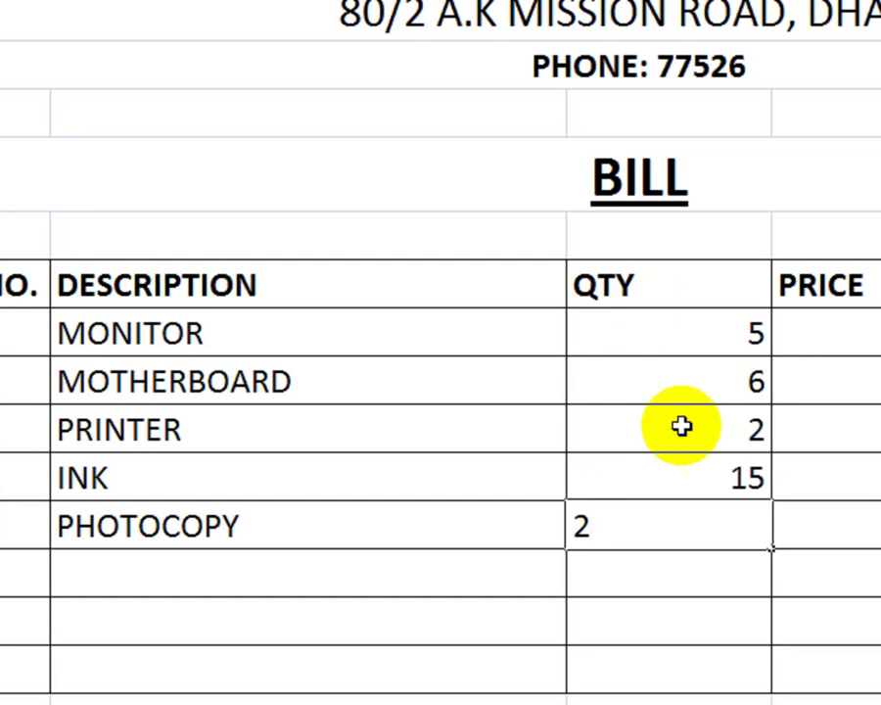
{"action": "left_click", "coordinate": [697, 617]}
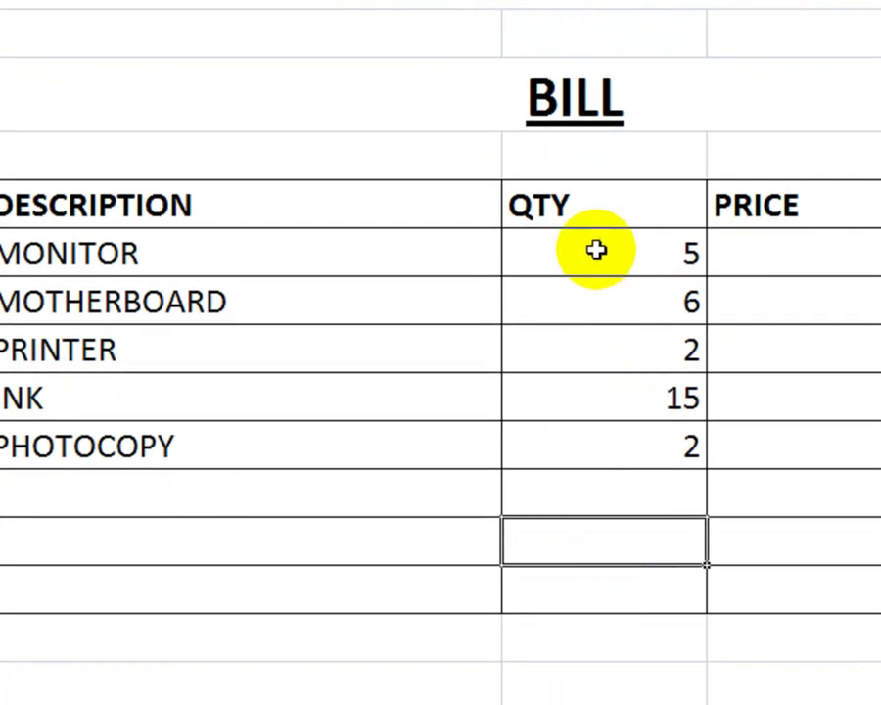
Centre the quantity values, the QTY header and the PRICE column.
{"action": "left_click_drag", "start_coordinate": [596, 252], "coordinate": [618, 435]}
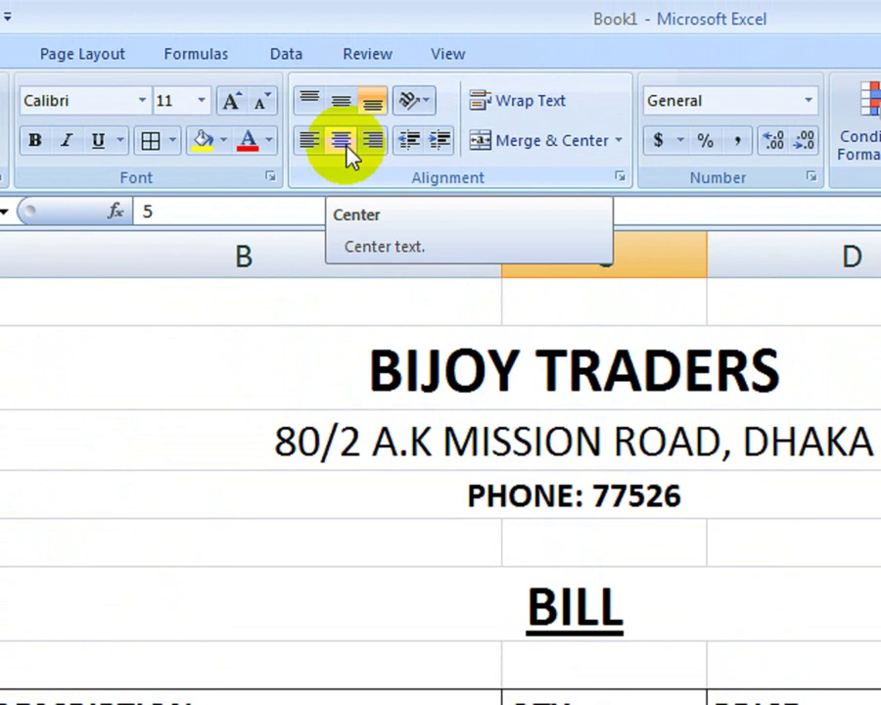
{"action": "left_click", "coordinate": [345, 143]}
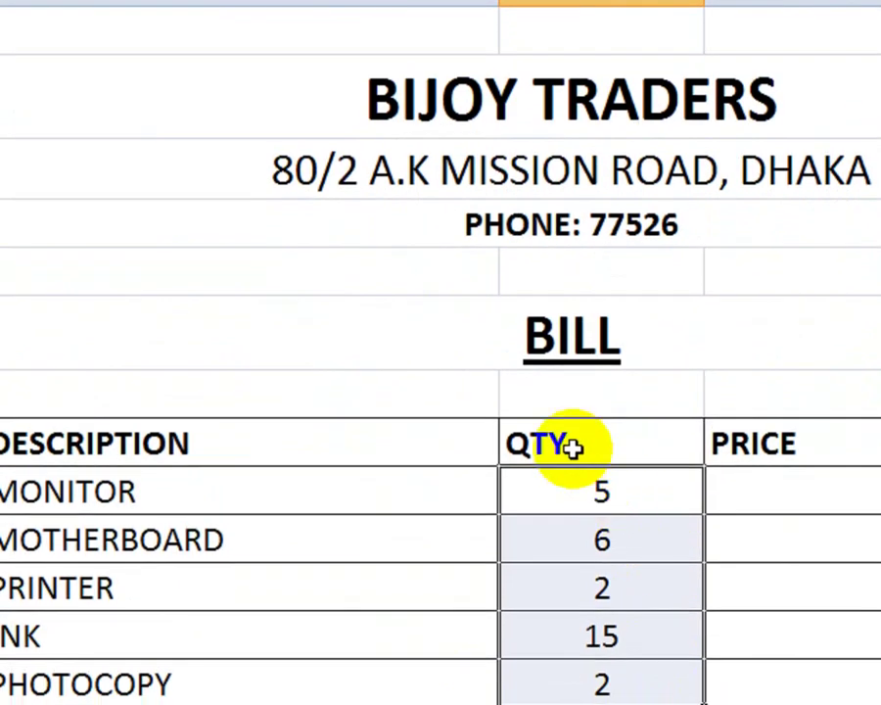
{"action": "left_click", "coordinate": [674, 437]}
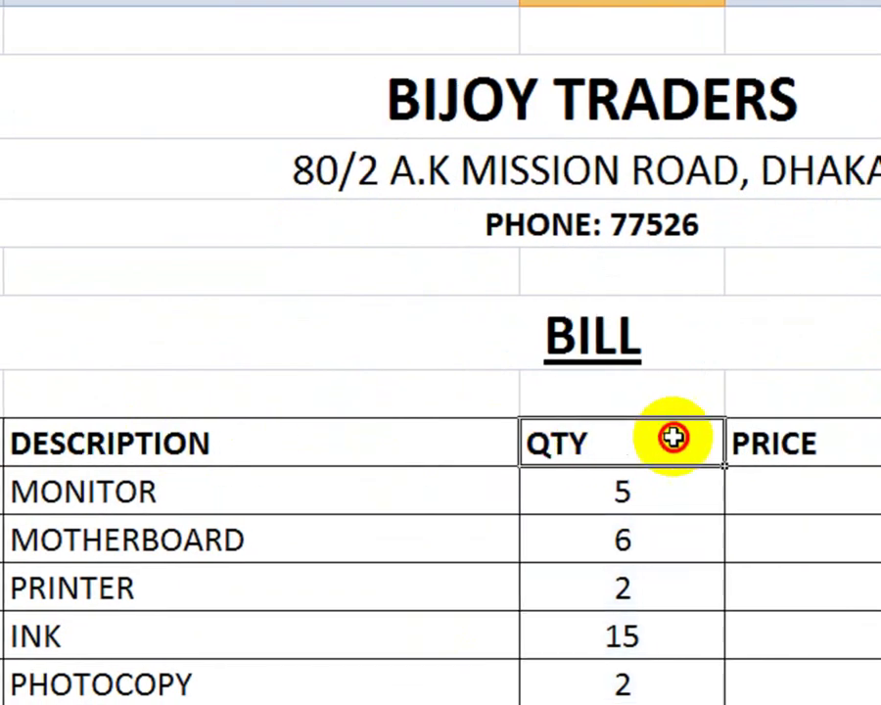
{"action": "mouse_move", "coordinate": [673, 437]}
{"action": "left_mouse_down"}
{"action": "mouse_move", "coordinate": [642, 448]}
{"action": "mouse_move", "coordinate": [249, 446]}
{"action": "left_mouse_up"}
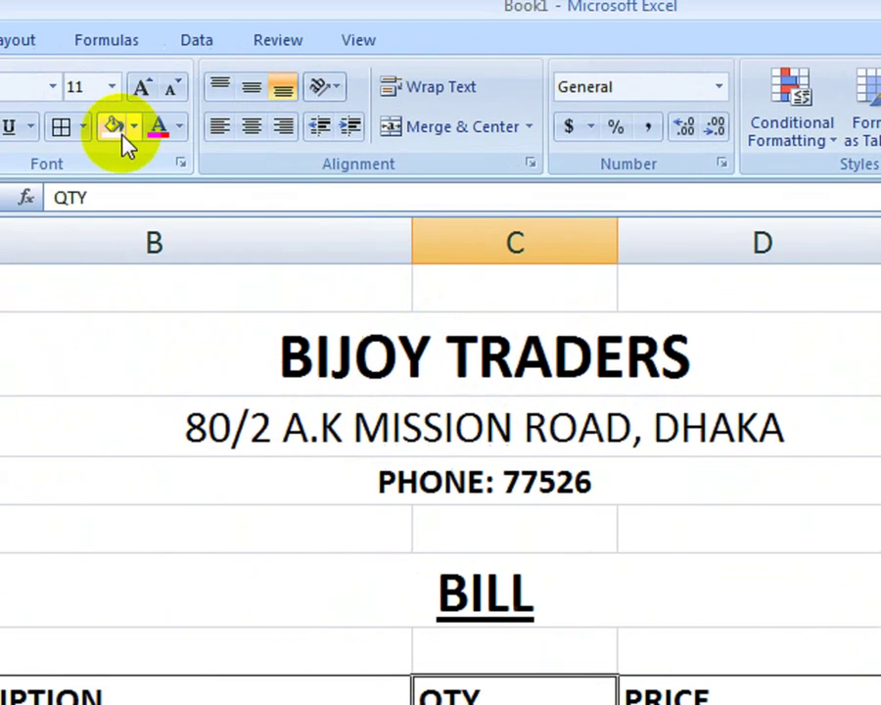
{"action": "left_click", "coordinate": [251, 127]}
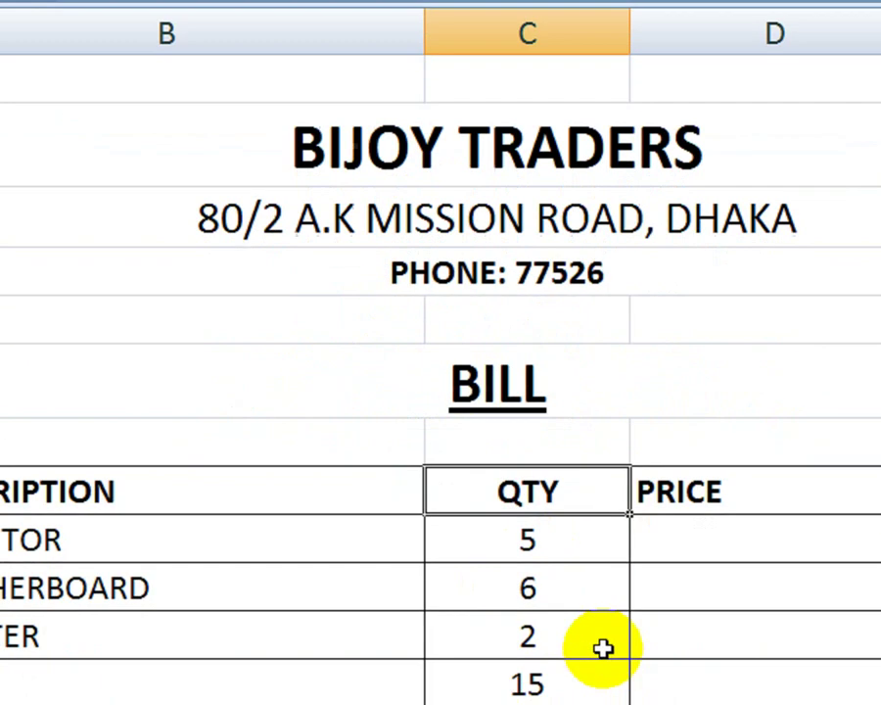
{"action": "left_click", "coordinate": [663, 490]}
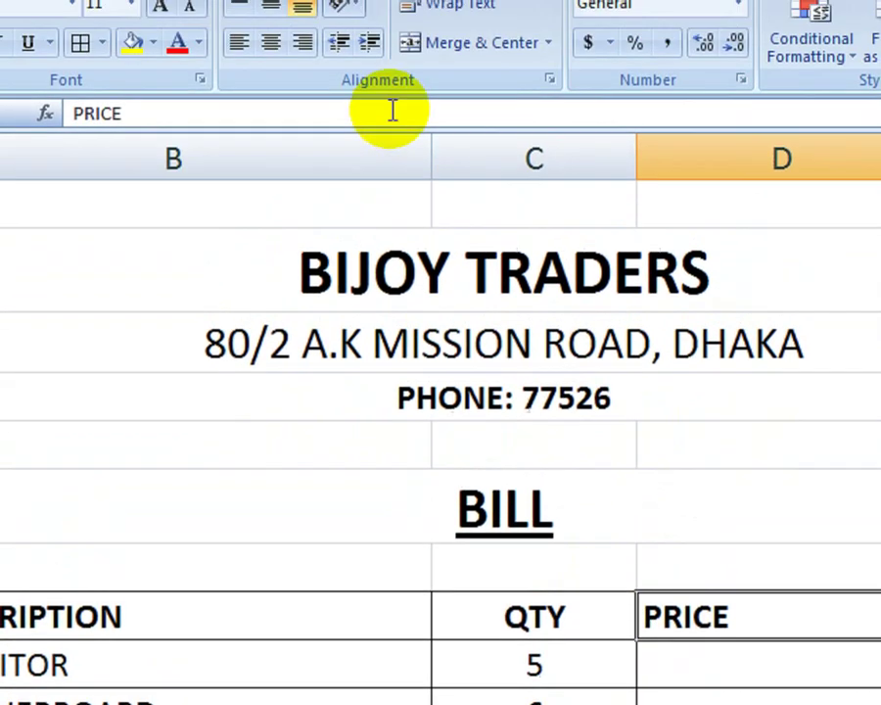
{"action": "left_click_drag", "start_coordinate": [669, 545], "coordinate": [661, 580]}
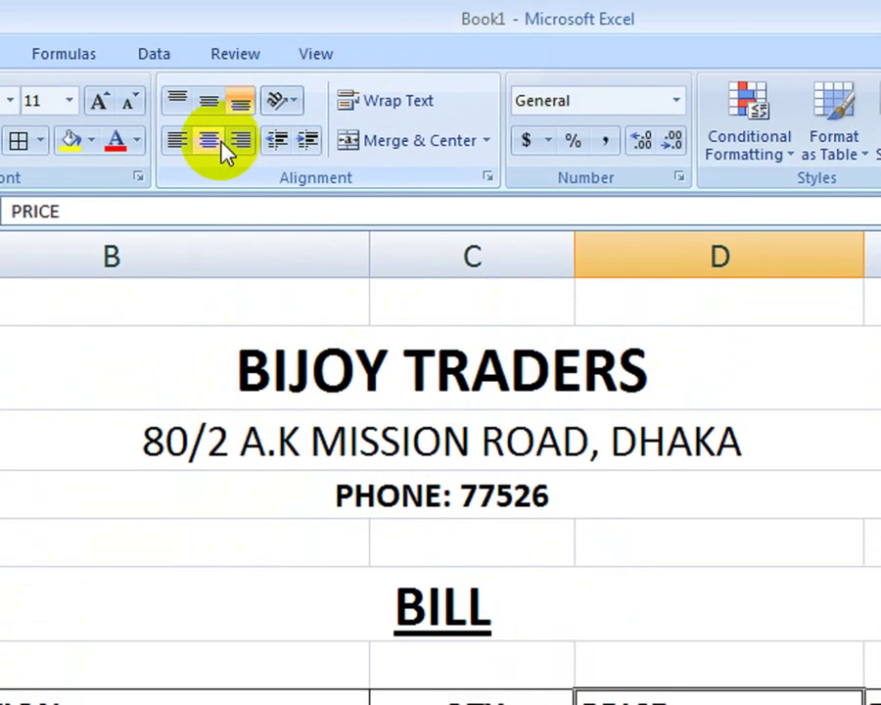
{"action": "left_click", "coordinate": [225, 149]}
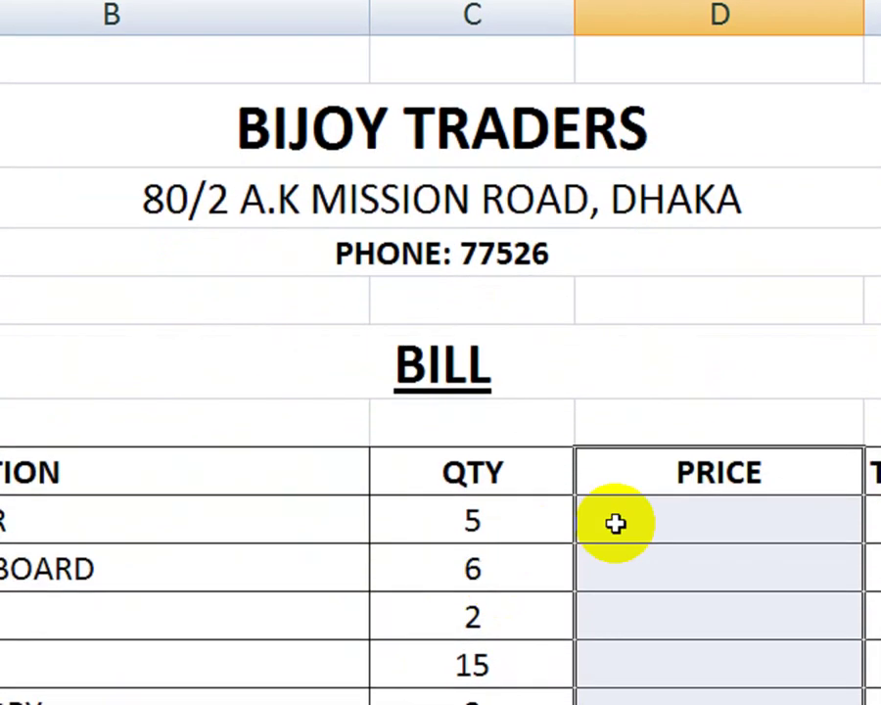
Enter prices 6500, 7200, 18200, 62 and 123000 down the PRICE column.
{"action": "left_click", "coordinate": [615, 523]}
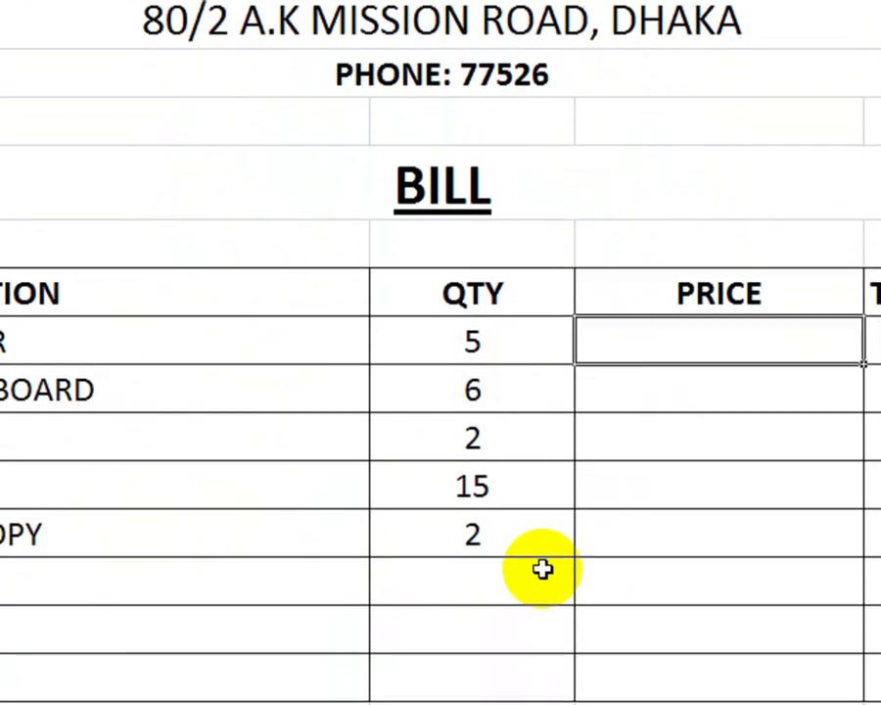
{"action": "type", "text": "6"}
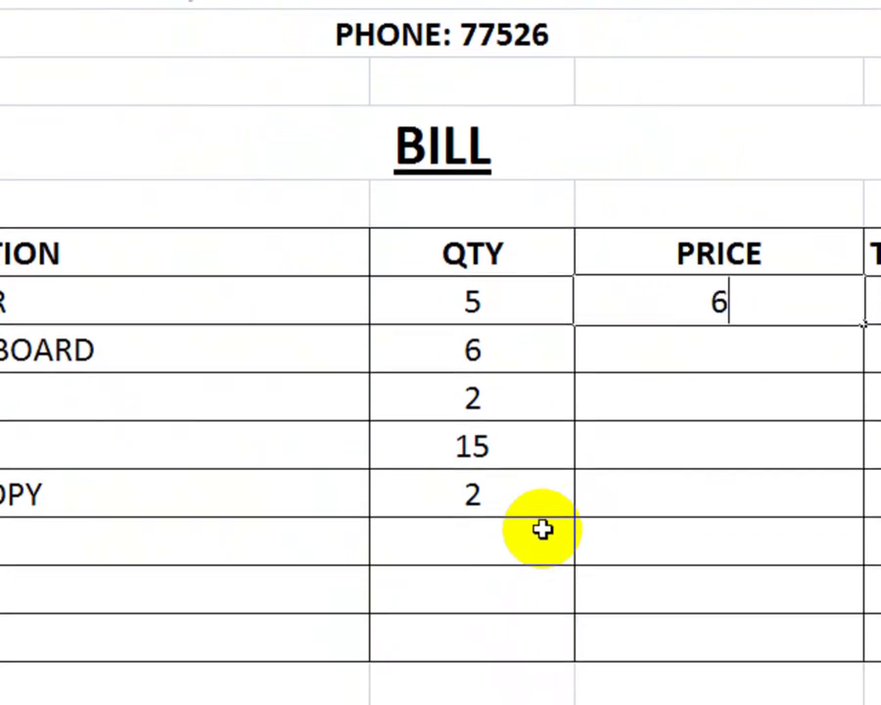
{"action": "type", "text": "50"}
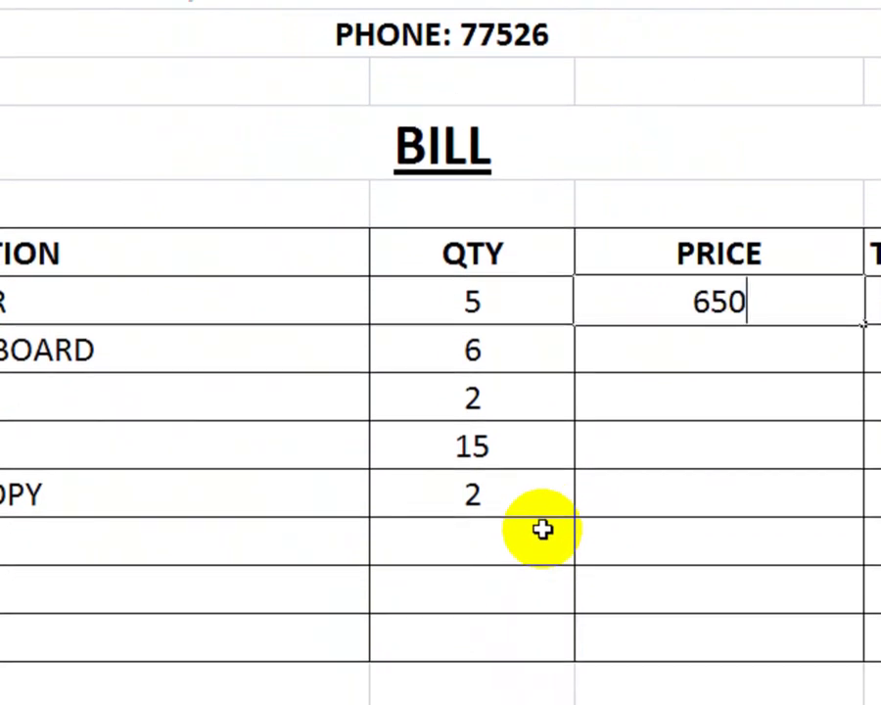
{"action": "type", "text": "0"}
{"action": "key", "text": "Return"}
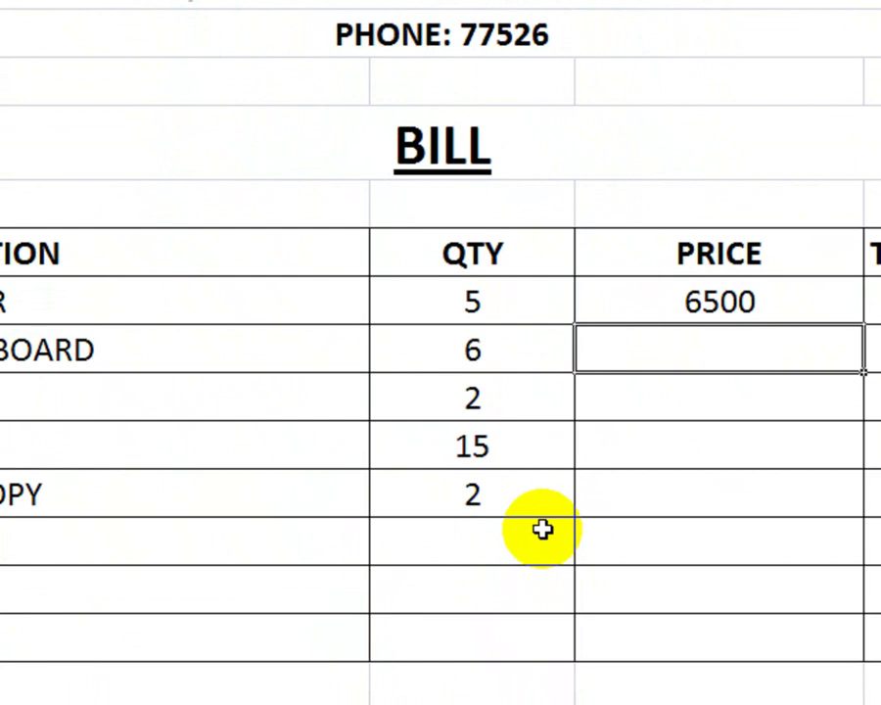
{"action": "type", "text": "7200"}
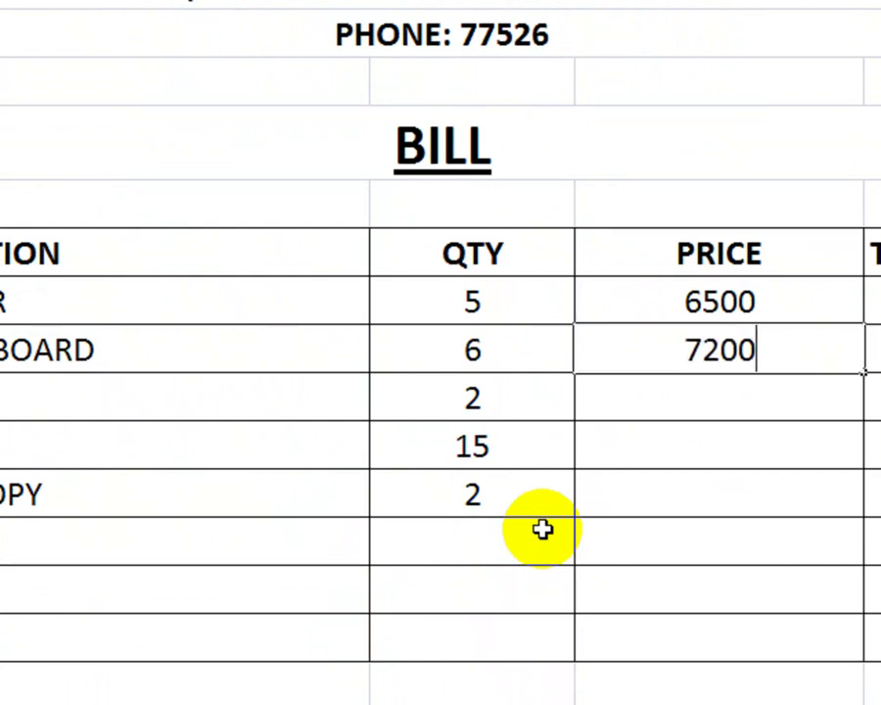
{"action": "key", "text": "Return"}
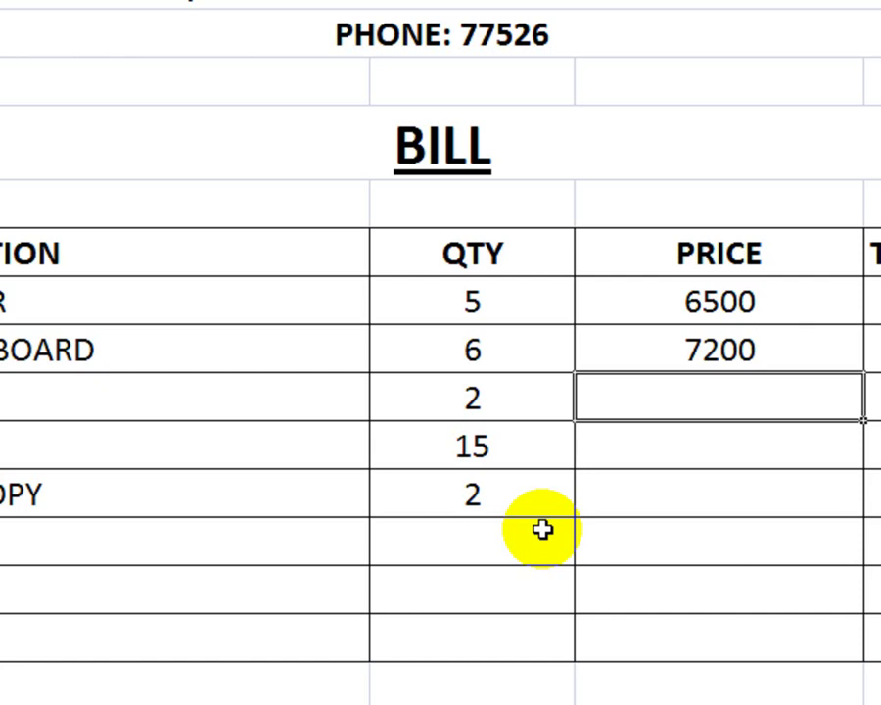
{"action": "type", "text": "18"}
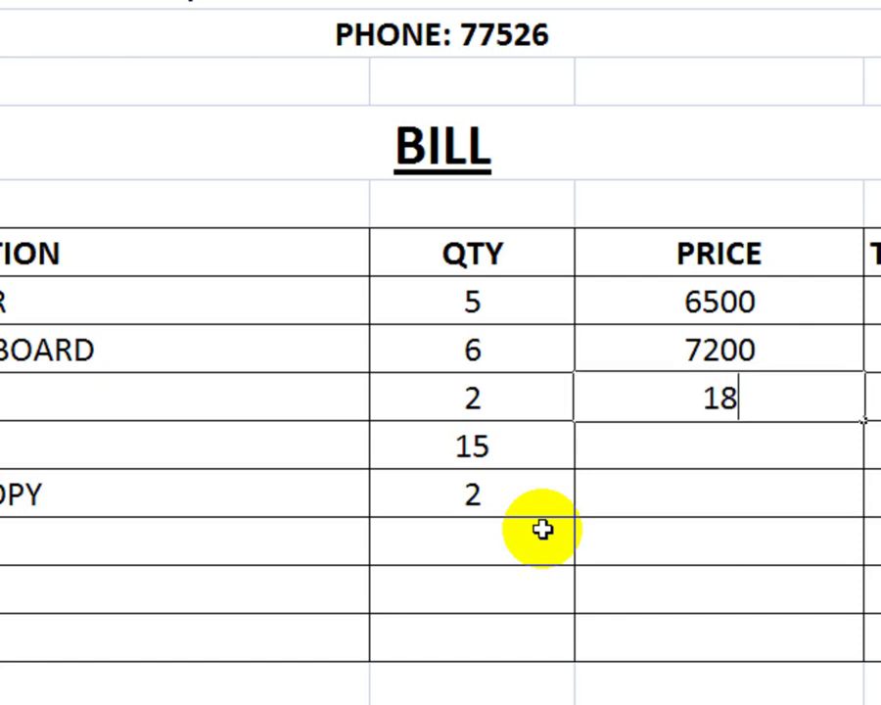
{"action": "type", "text": "200"}
{"action": "key", "text": "Return"}
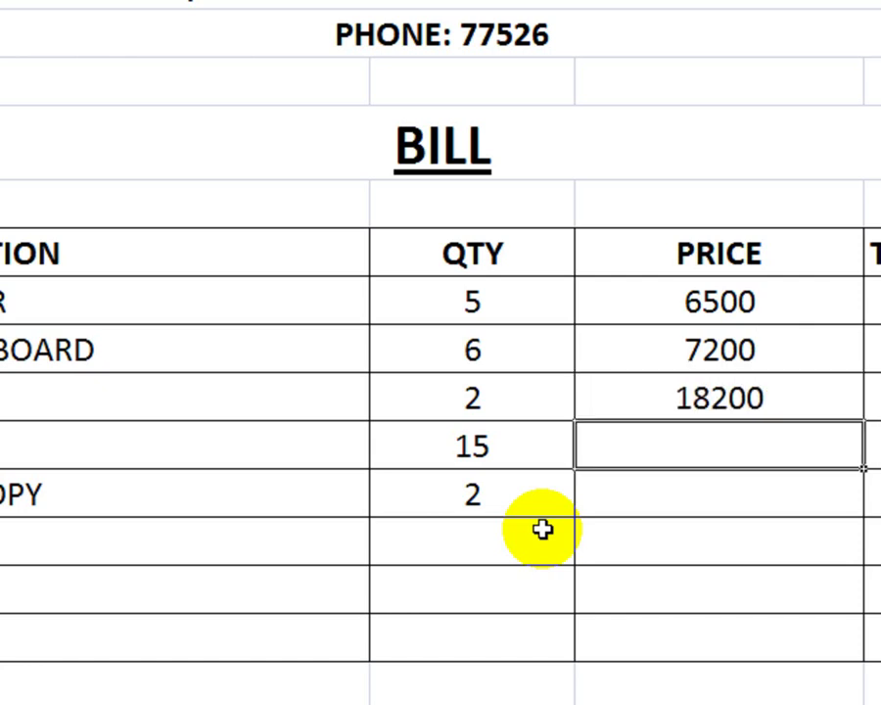
{"action": "type", "text": "62"}
{"action": "key", "text": "Return"}
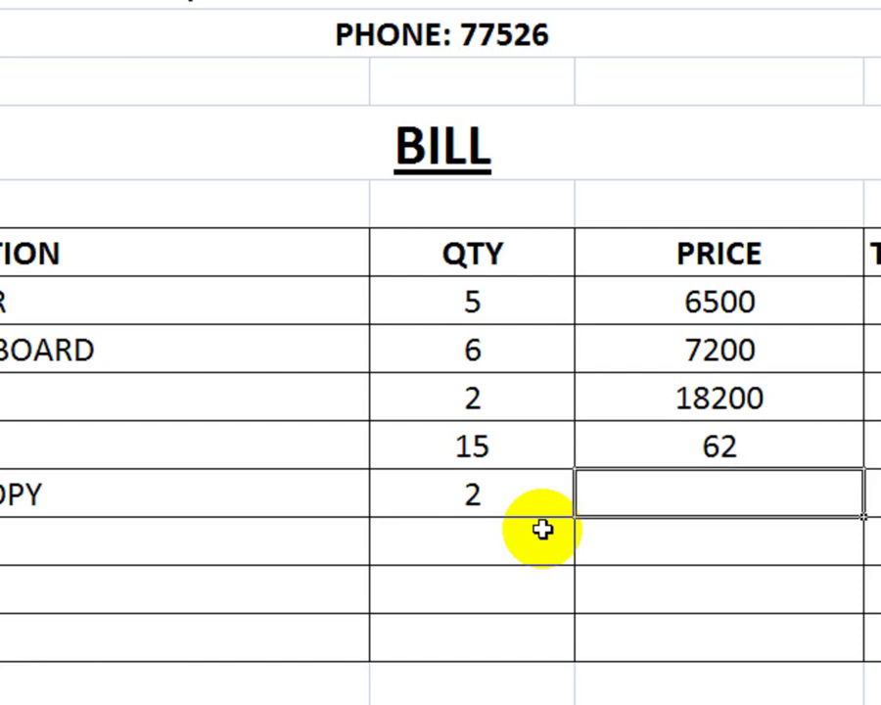
{"action": "type", "text": "1"}
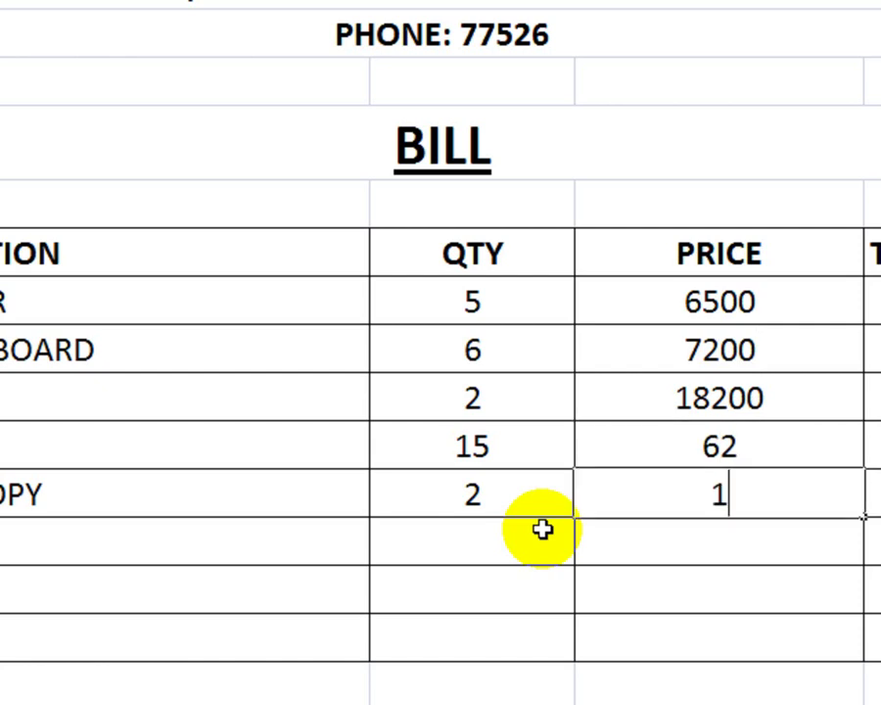
{"action": "type", "text": "2300"}
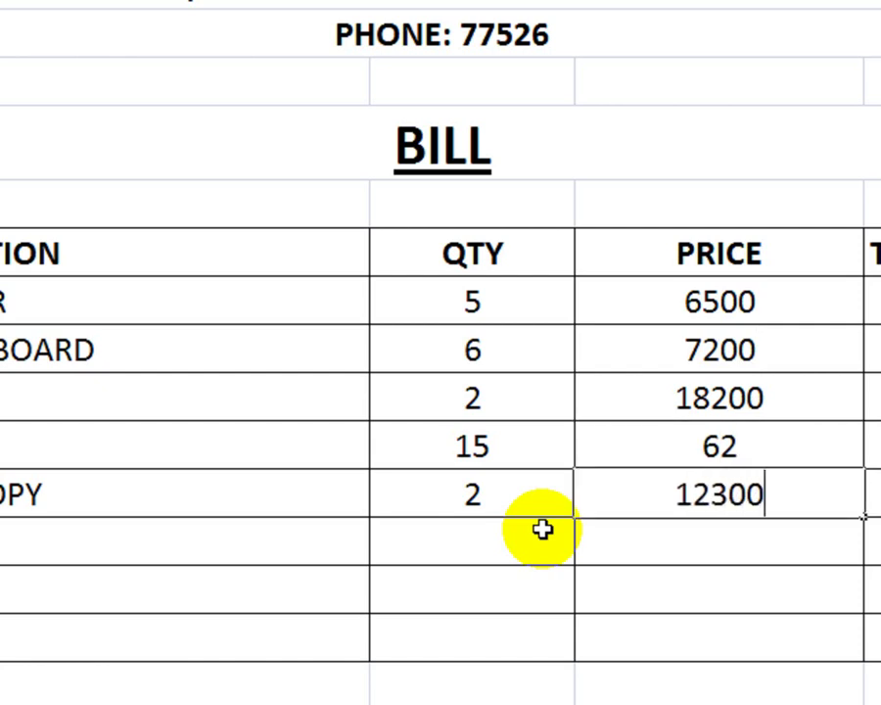
{"action": "type", "text": "0"}
{"action": "key", "text": "ctrl+Return"}
{"action": "key", "text": "Up"}
{"action": "key", "text": "Up"}
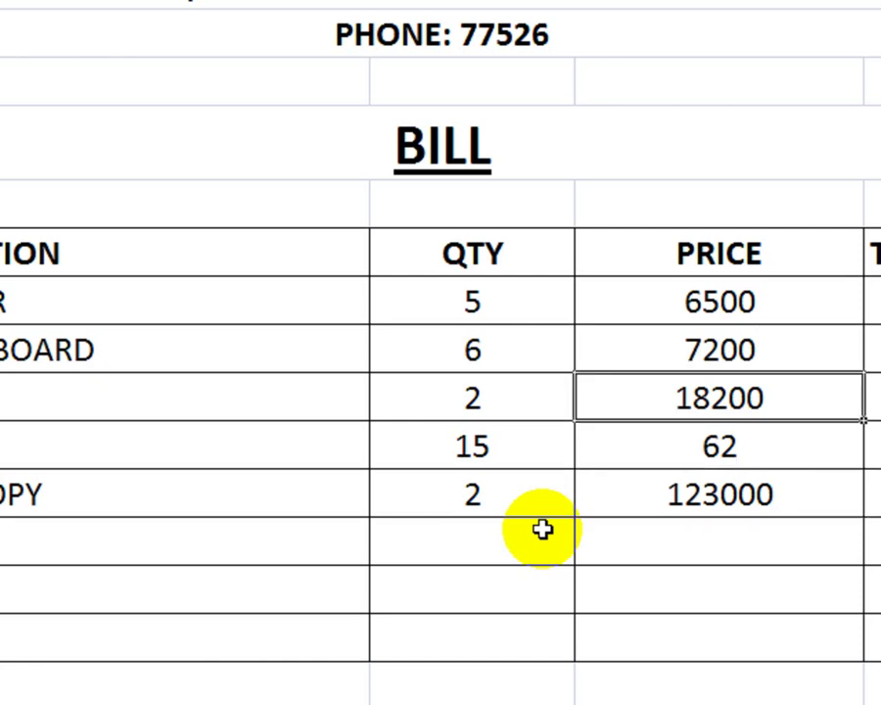
{"action": "key", "text": "Up"}
{"action": "key", "text": "Up"}
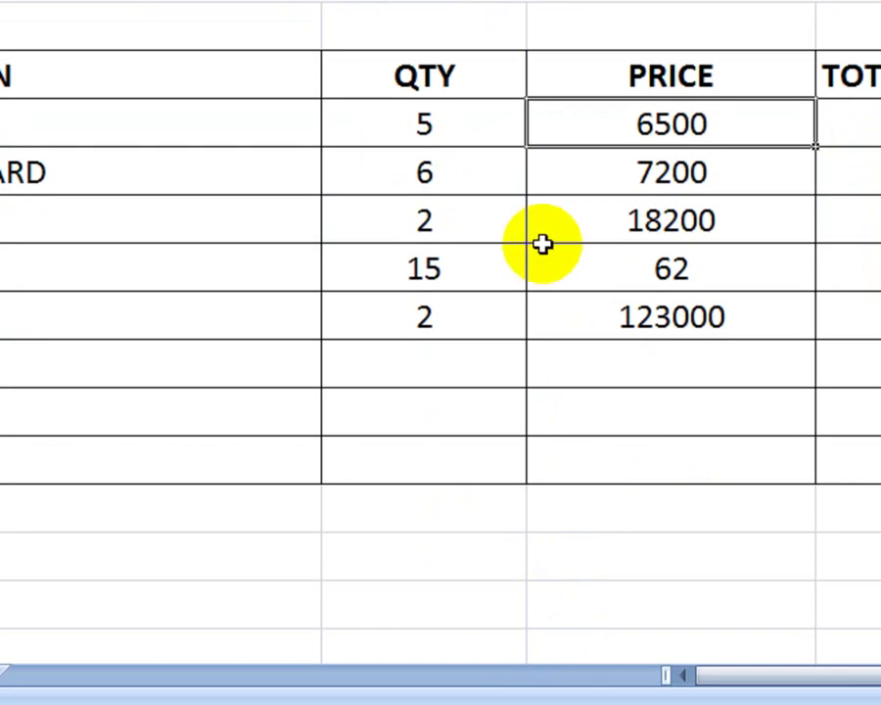
Enter the formula =C9*D9 in the first TOTAL cell, giving 32500.
{"action": "left_click", "coordinate": [424, 124]}
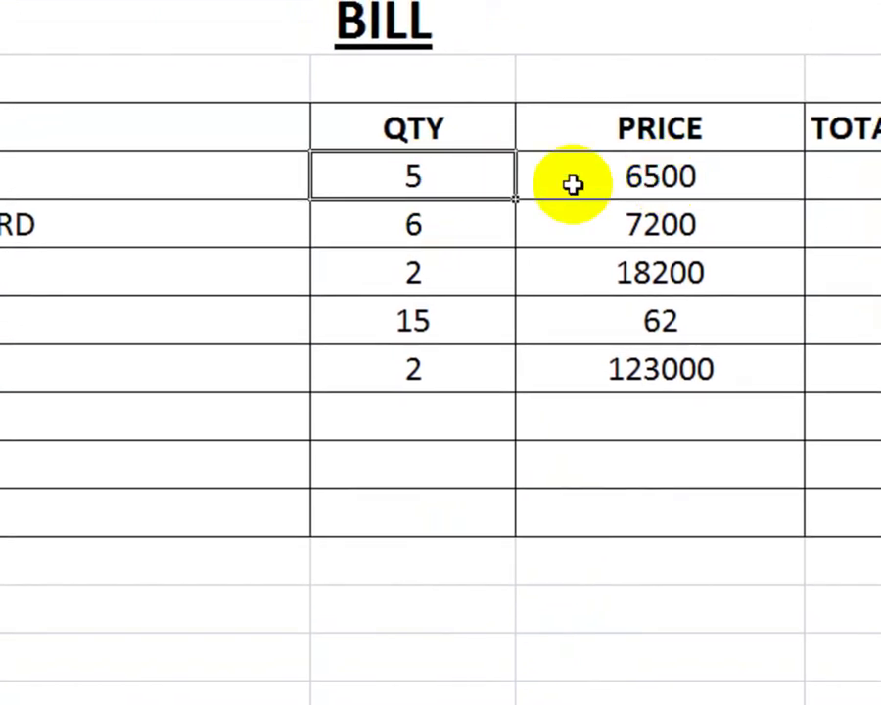
{"action": "left_click", "coordinate": [680, 188]}
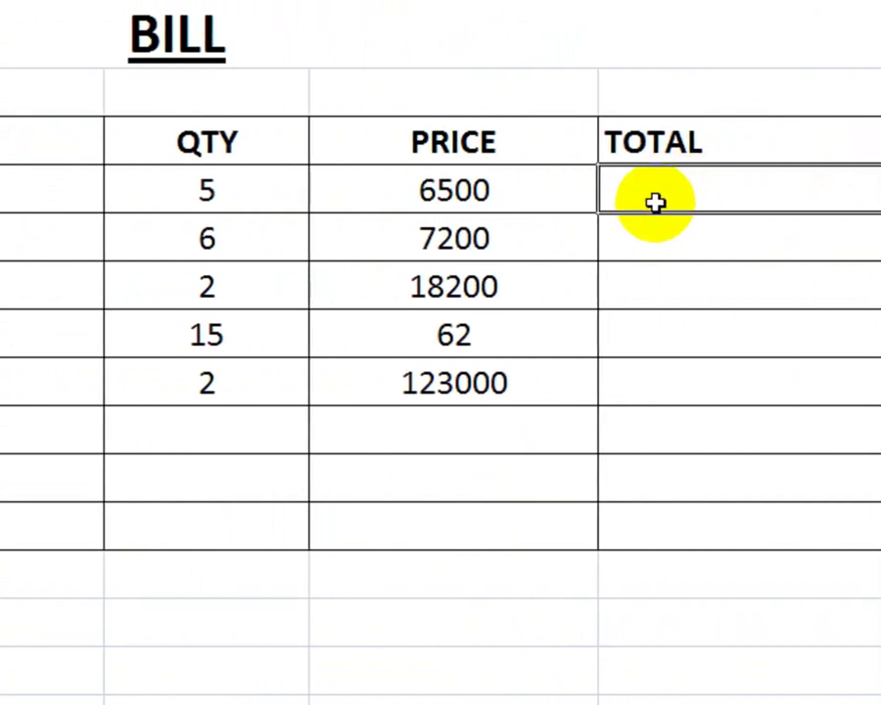
{"action": "type", "text": "="}
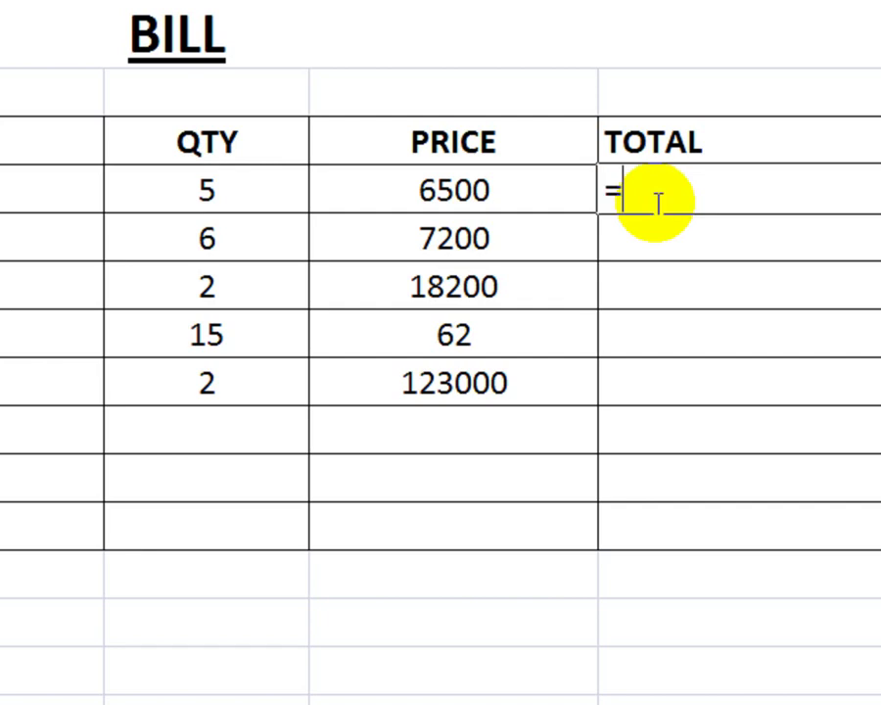
{"action": "left_click", "coordinate": [158, 192]}
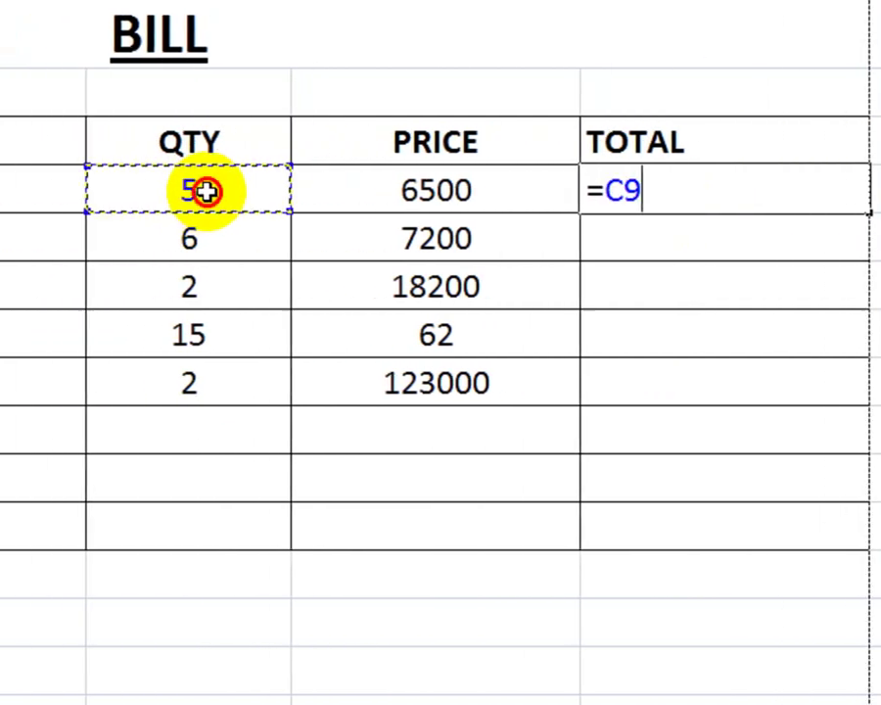
{"action": "type", "text": "*"}
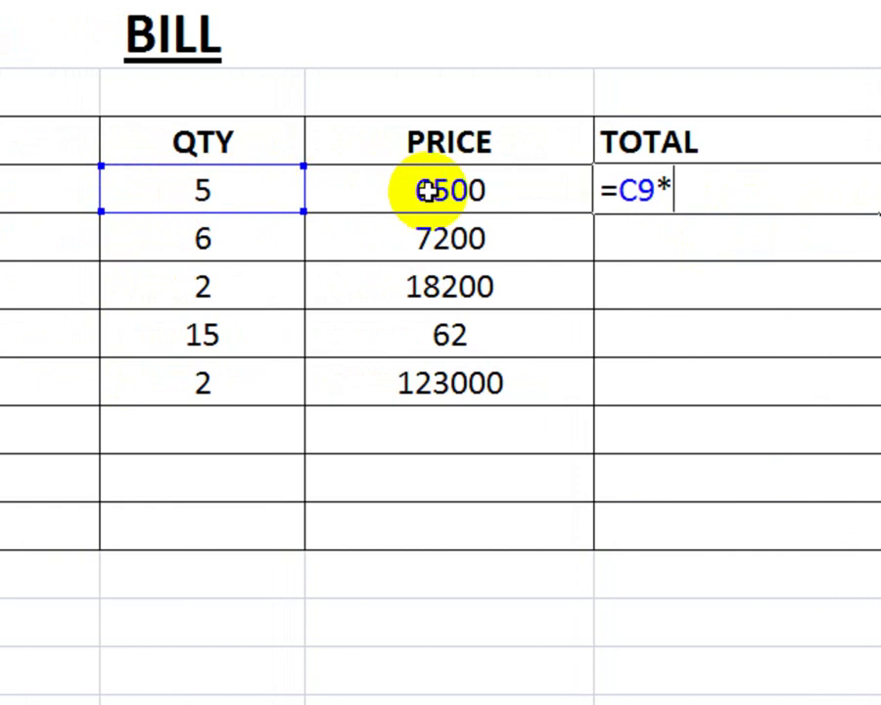
{"action": "left_click", "coordinate": [472, 191]}
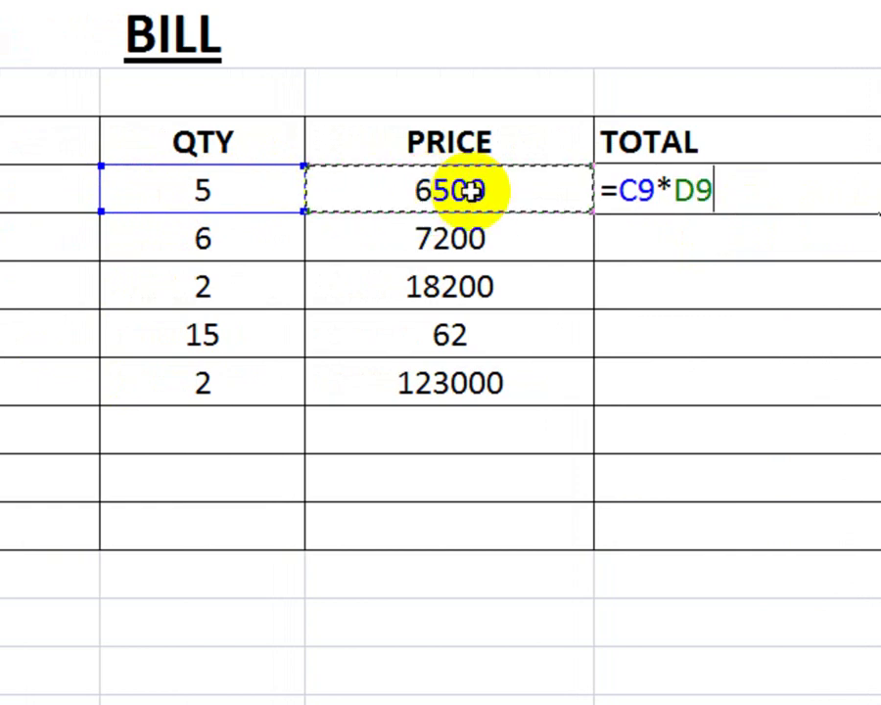
{"action": "key", "text": "Return"}
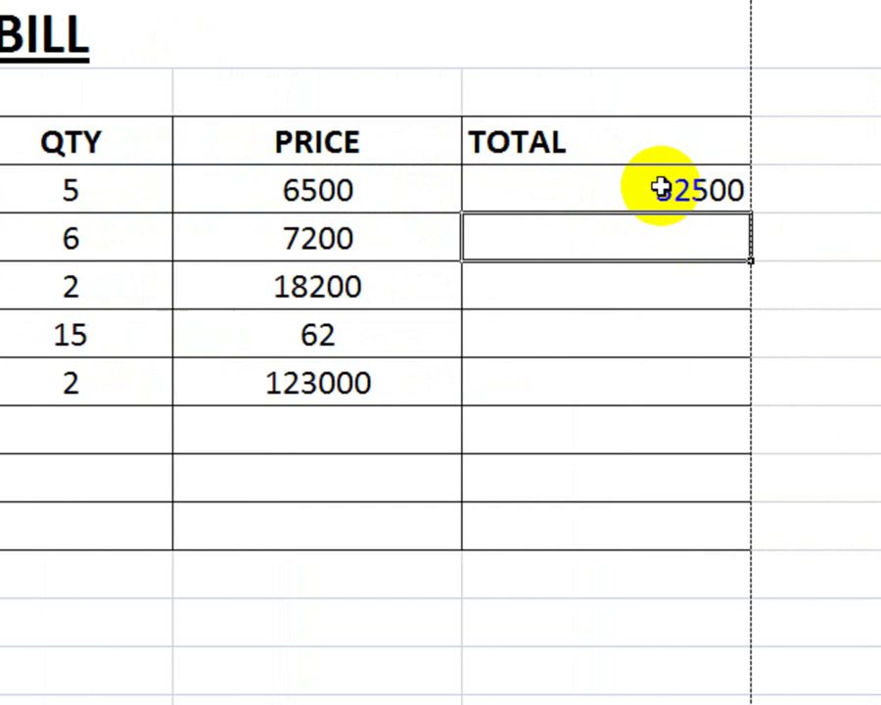
Fill the total formula down to E13 and verify the 43200 result.
{"action": "left_click", "coordinate": [661, 191]}
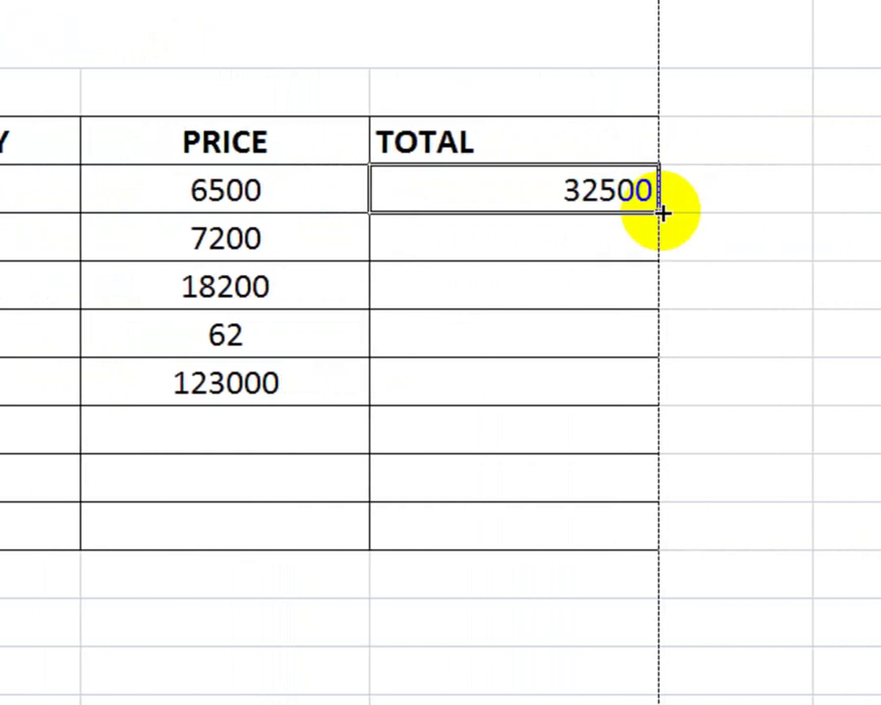
{"action": "left_click_drag", "start_coordinate": [661, 211], "coordinate": [658, 387]}
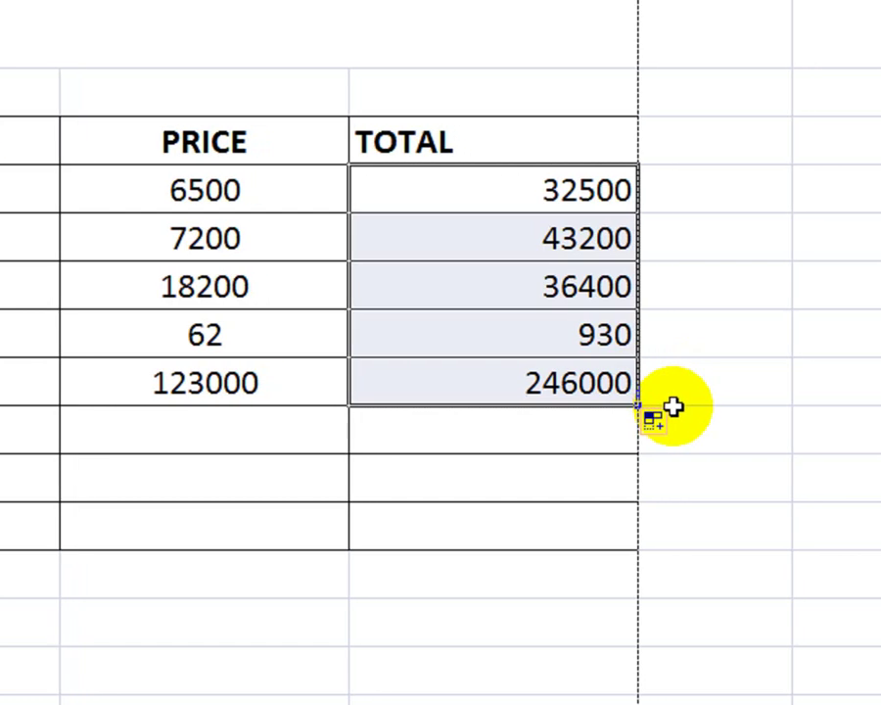
{"action": "left_click", "coordinate": [462, 248]}
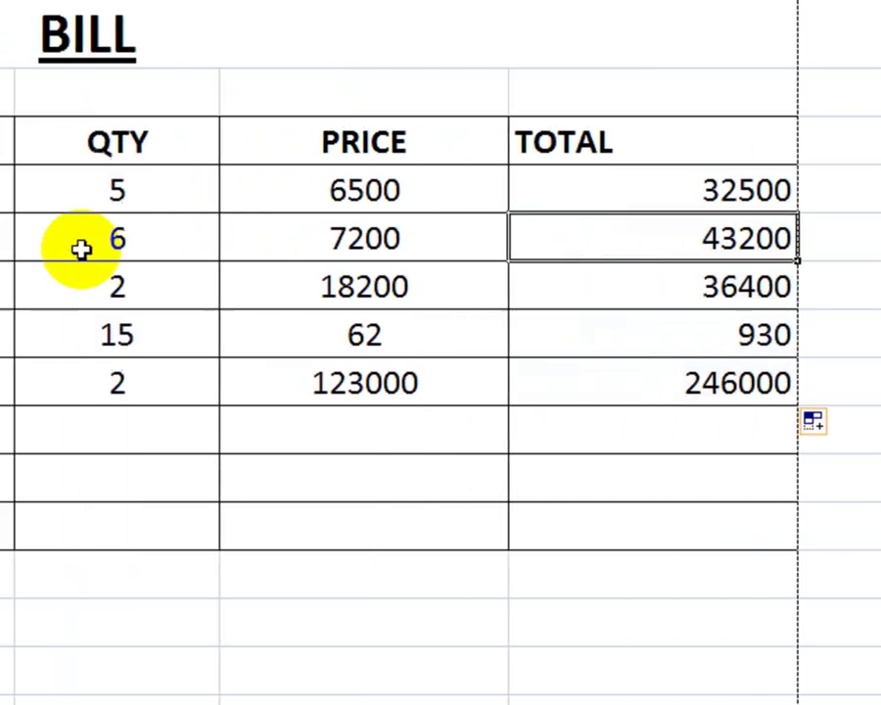
{"action": "left_click", "coordinate": [201, 240]}
{"action": "left_click", "coordinate": [353, 244]}
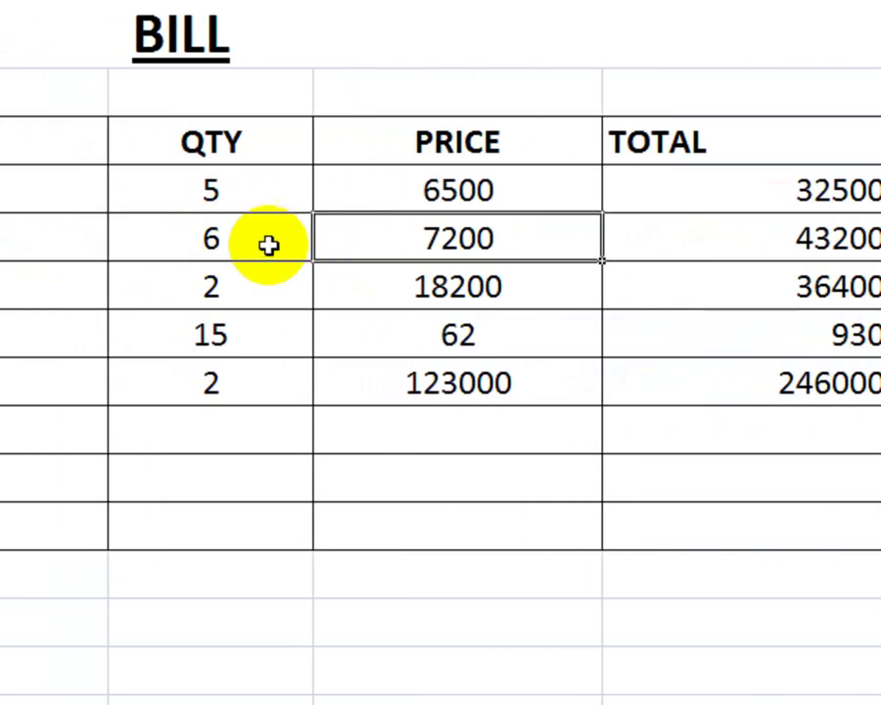
{"action": "left_click", "coordinate": [215, 243]}
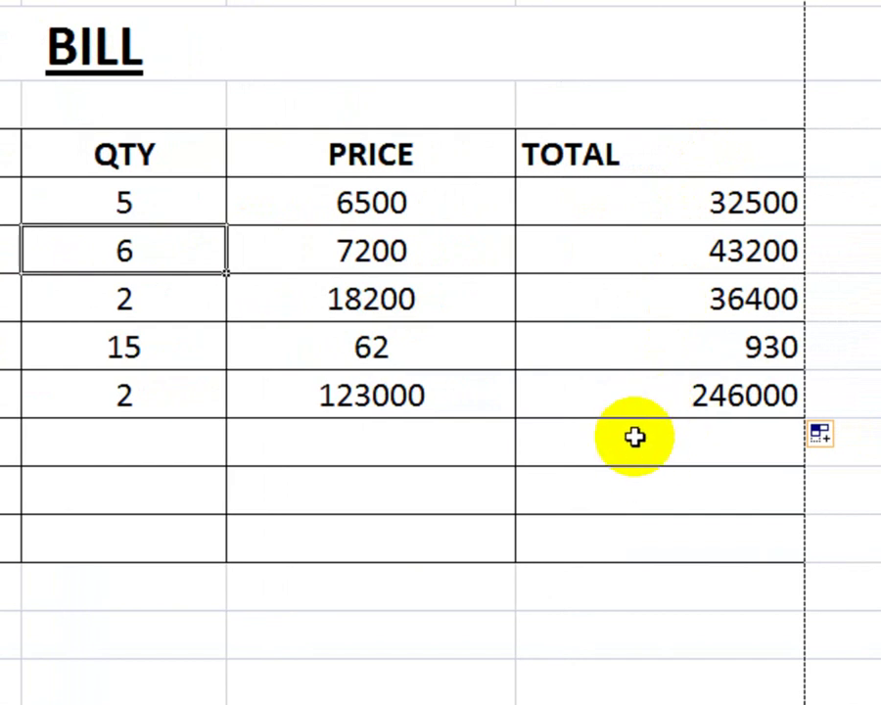
{"action": "left_click", "coordinate": [595, 158]}
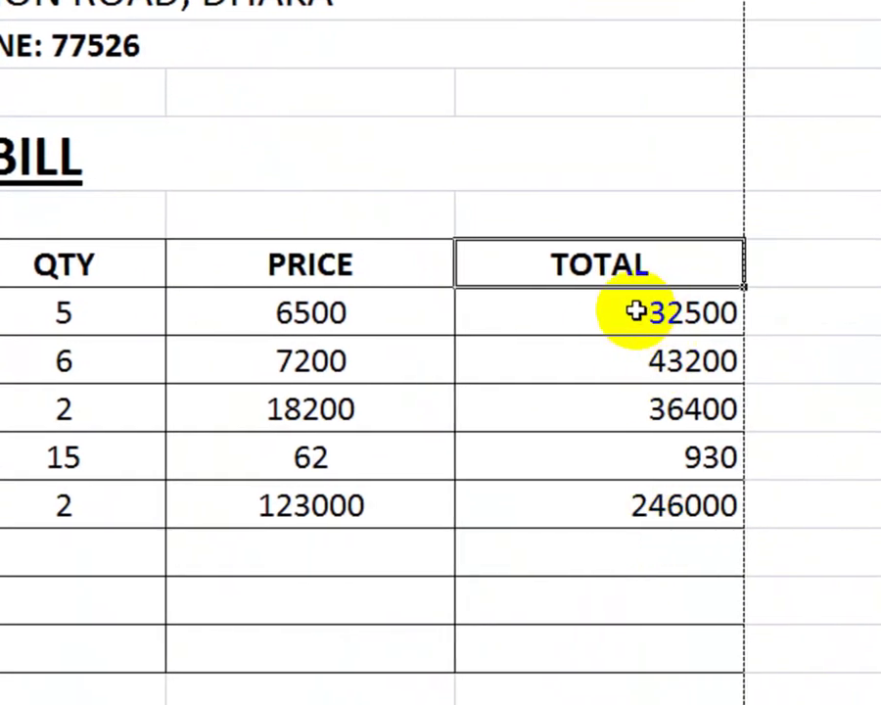
Label the row below the items SUB TOTAL.
{"action": "left_click_drag", "start_coordinate": [635, 316], "coordinate": [636, 537]}
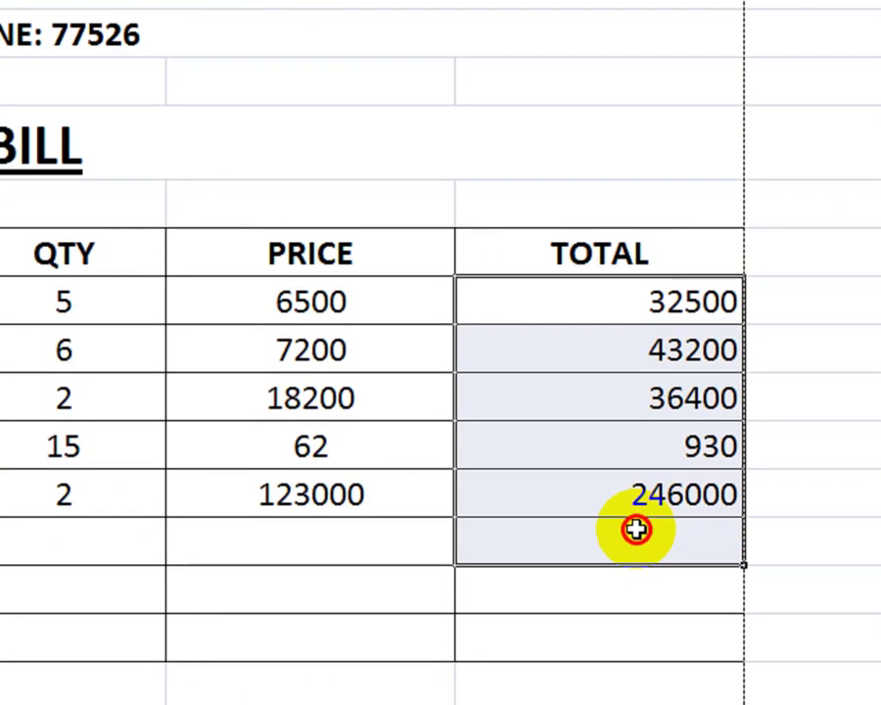
{"action": "left_click", "coordinate": [360, 548]}
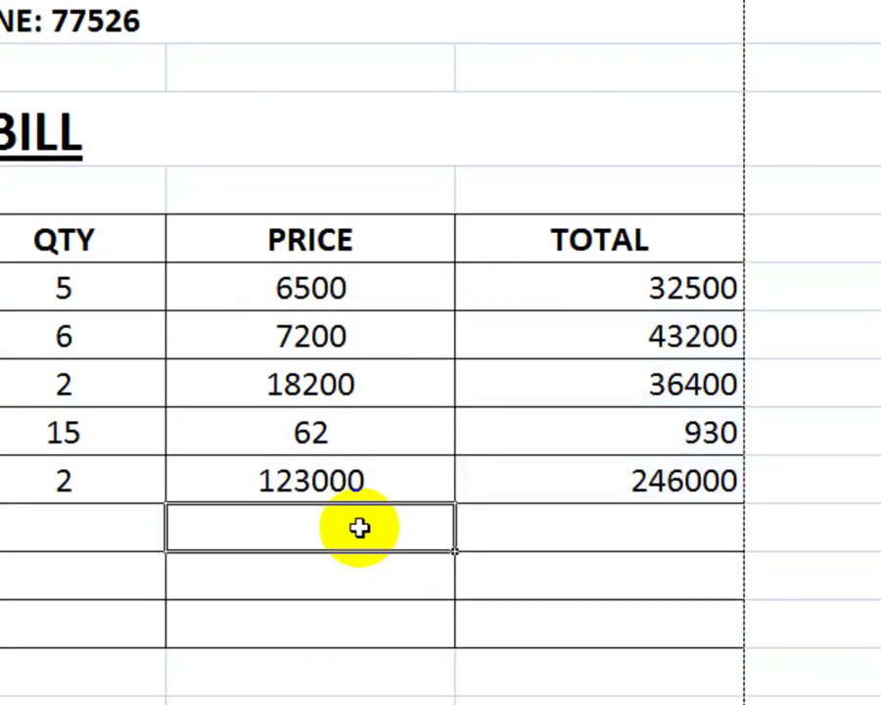
{"action": "type", "text": "S"}
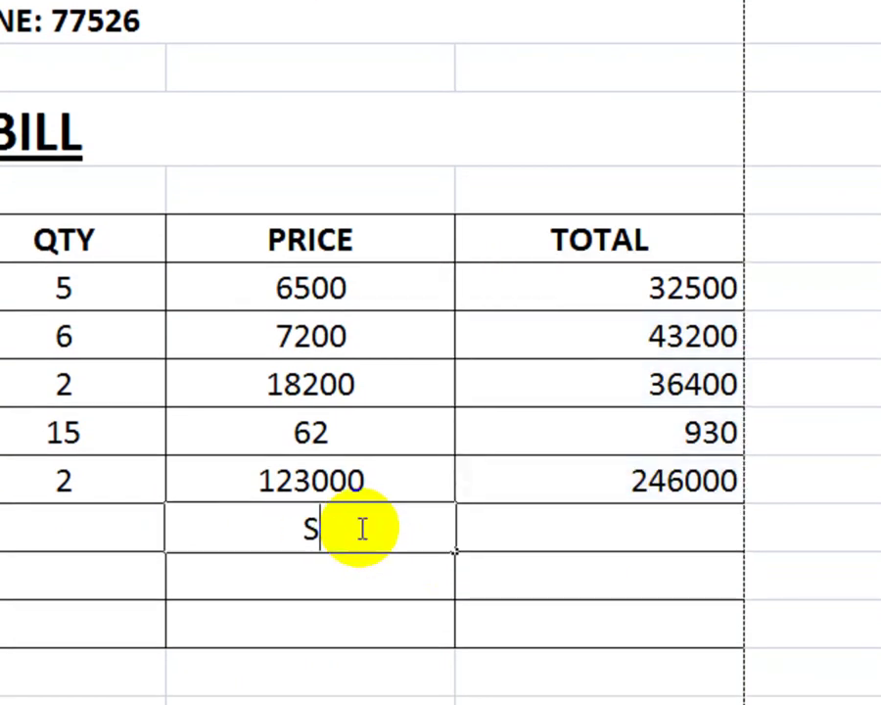
{"action": "type", "text": "UB TOTA"}
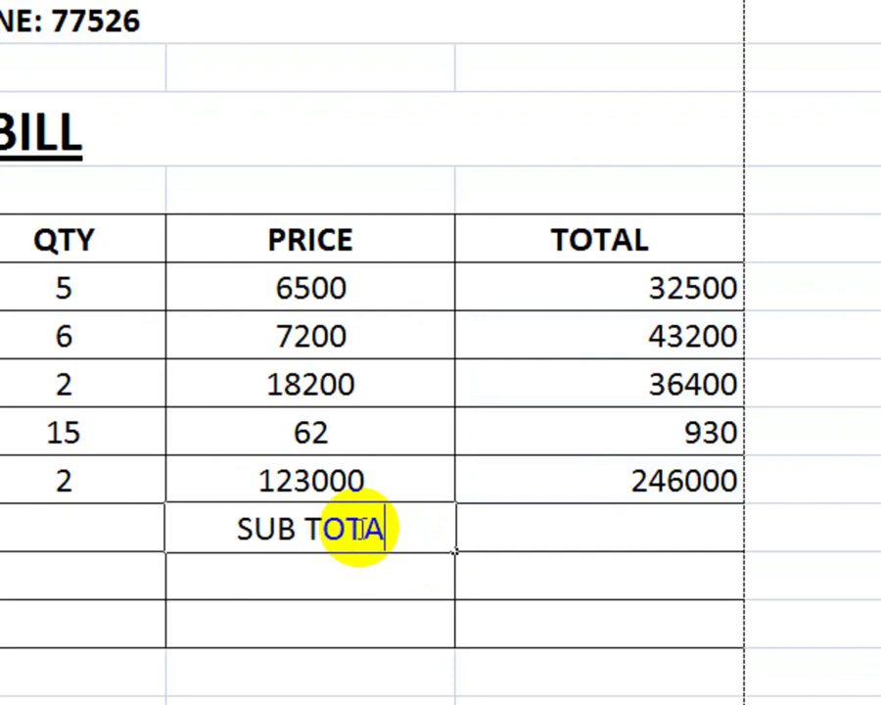
{"action": "type", "text": "L"}
AutoSum the item totals into the subtotal cell, 359030, and make it bold.
{"action": "left_click", "coordinate": [571, 520]}
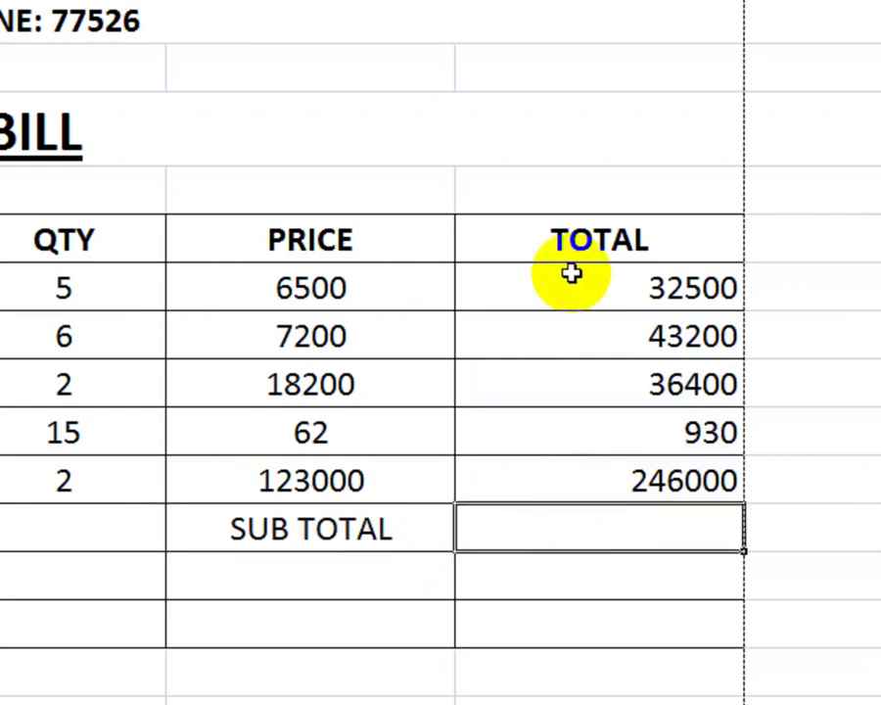
{"action": "left_click_drag", "start_coordinate": [580, 274], "coordinate": [561, 526]}
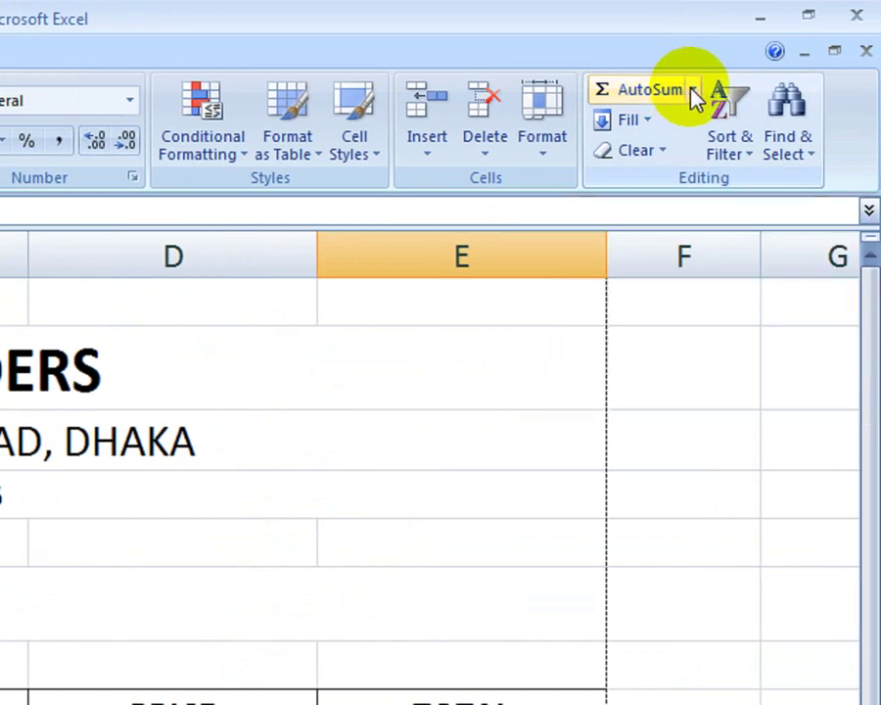
{"action": "left_click", "coordinate": [691, 90]}
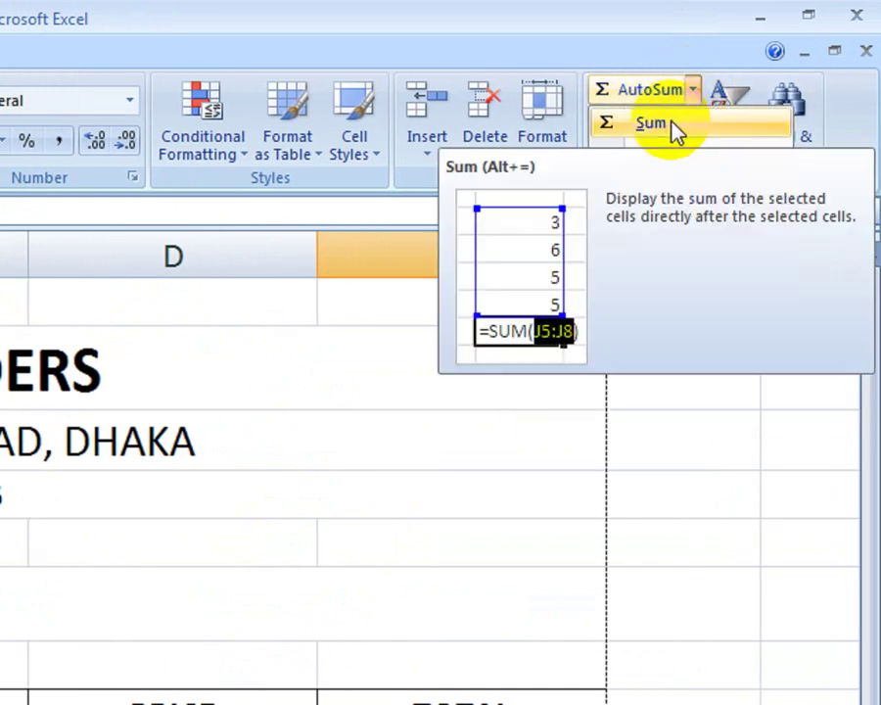
{"action": "left_click", "coordinate": [672, 127]}
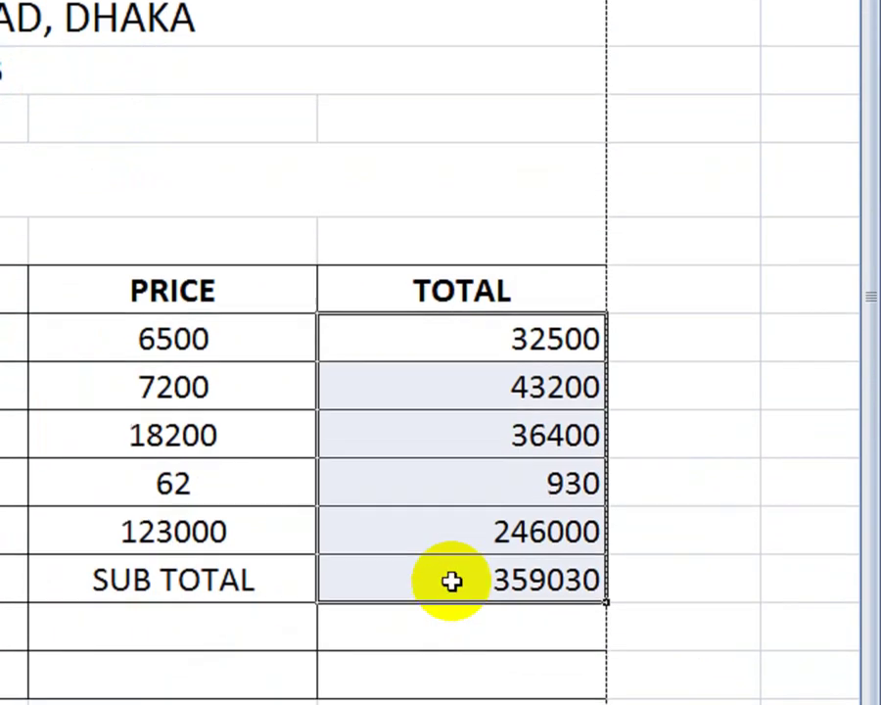
{"action": "left_click", "coordinate": [452, 582]}
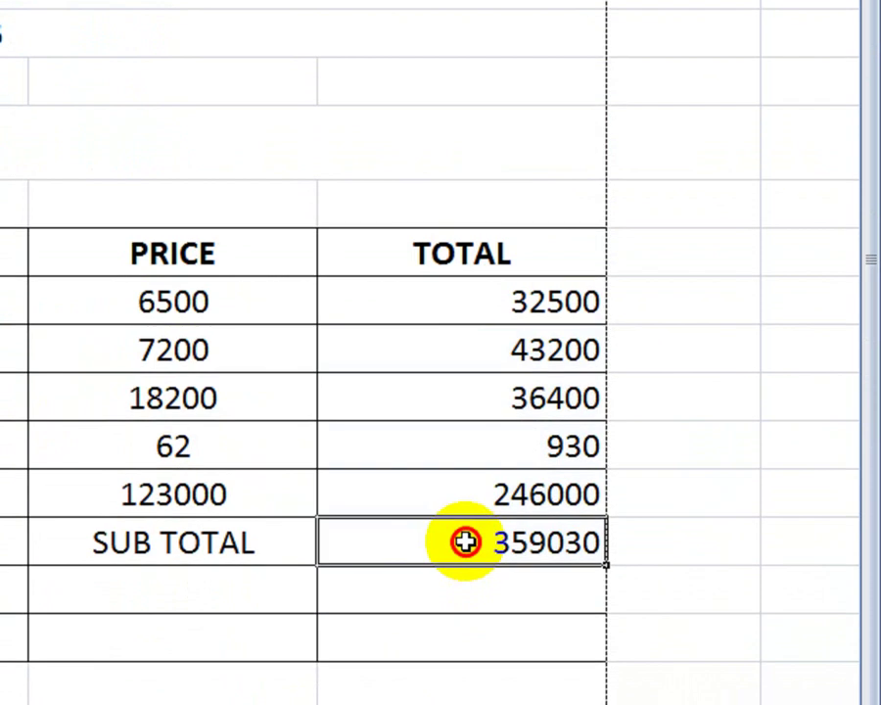
{"action": "key", "text": "ctrl+b"}
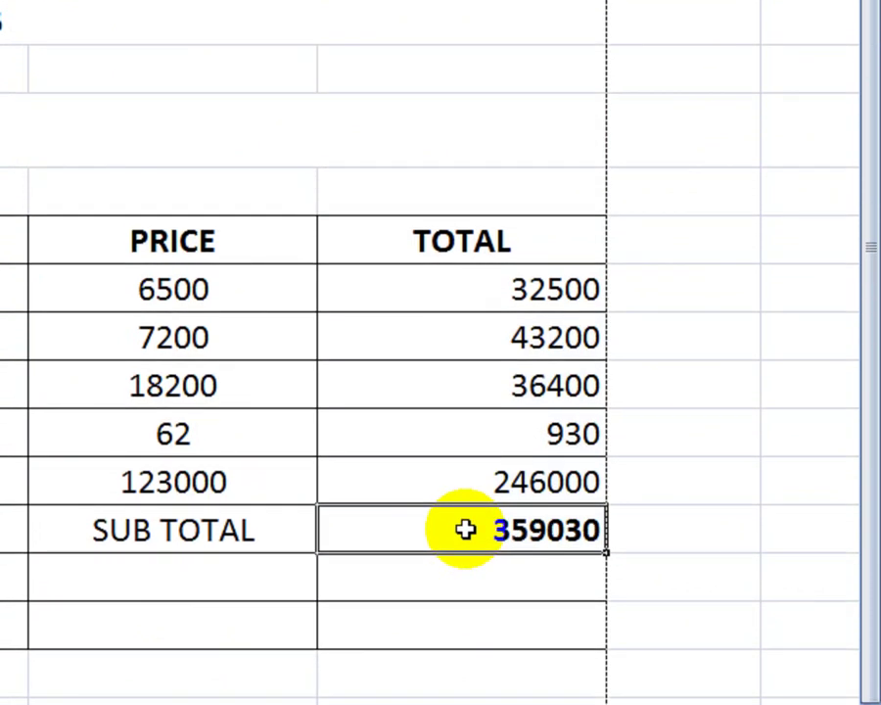
{"action": "left_click", "coordinate": [230, 531]}
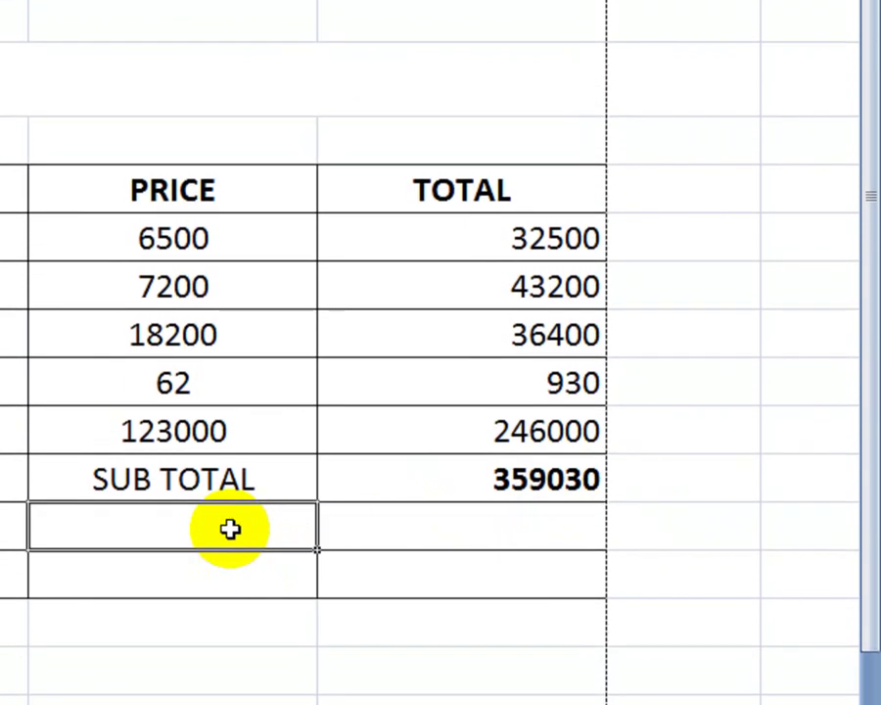
Add a VAT 15% label with formula =E14*15/100 beside it, giving 53854.5.
{"action": "type", "text": "VAT"}
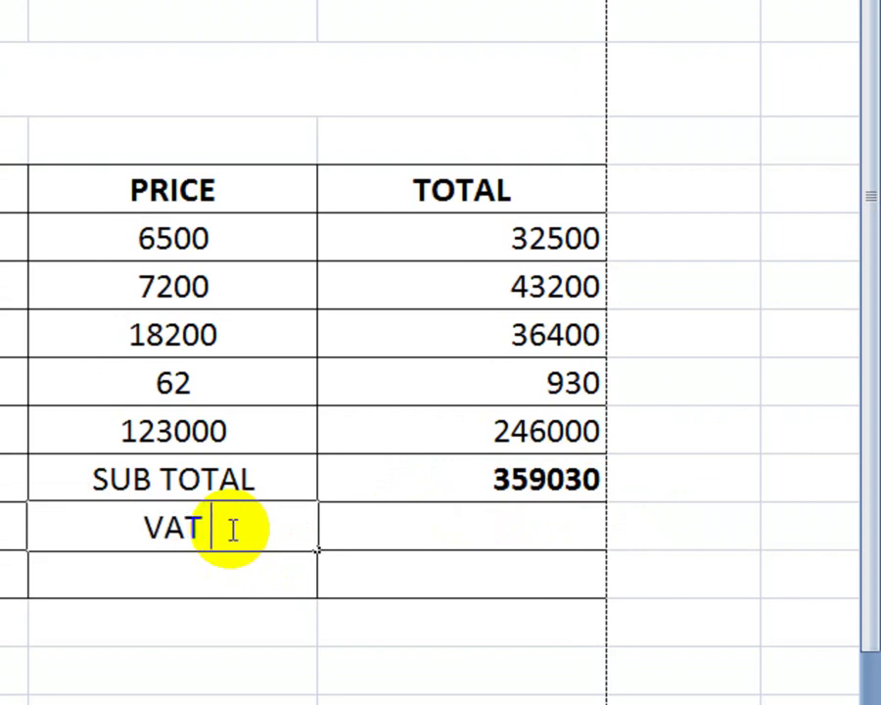
{"action": "type", "text": " 15"}
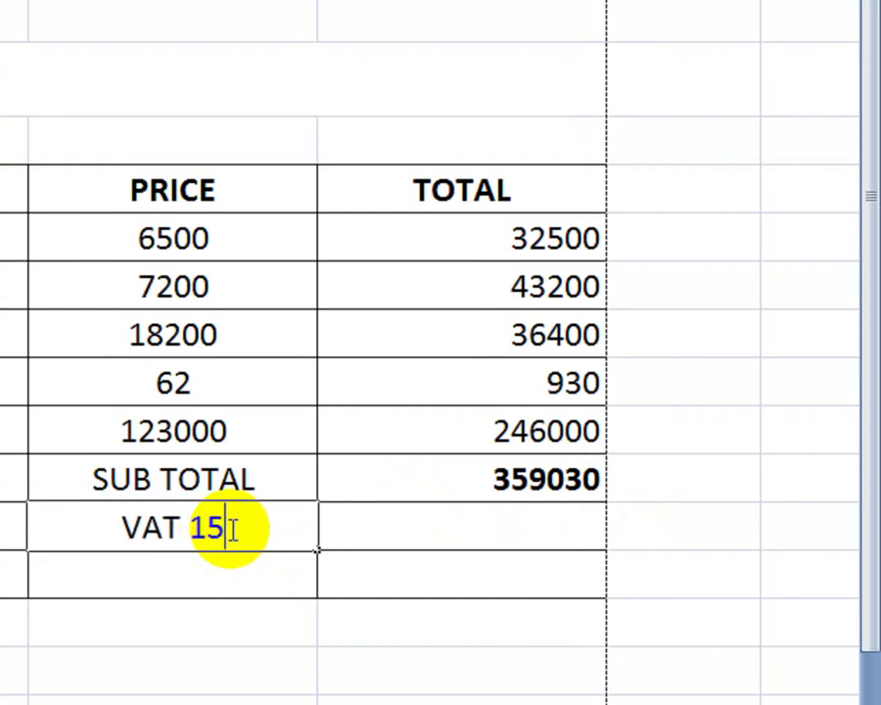
{"action": "type", "text": "%"}
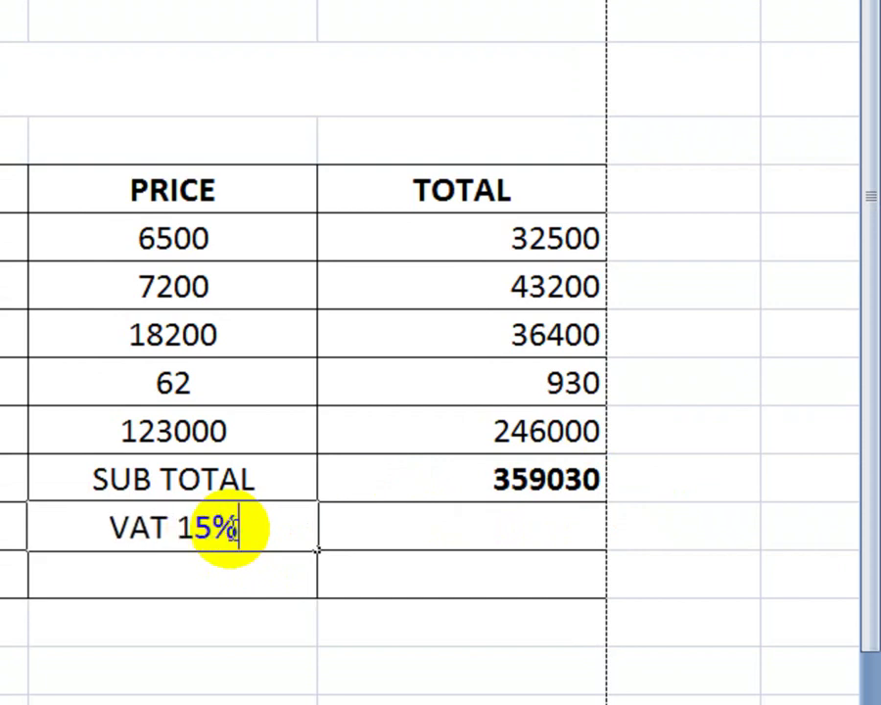
{"action": "key", "text": "Return"}
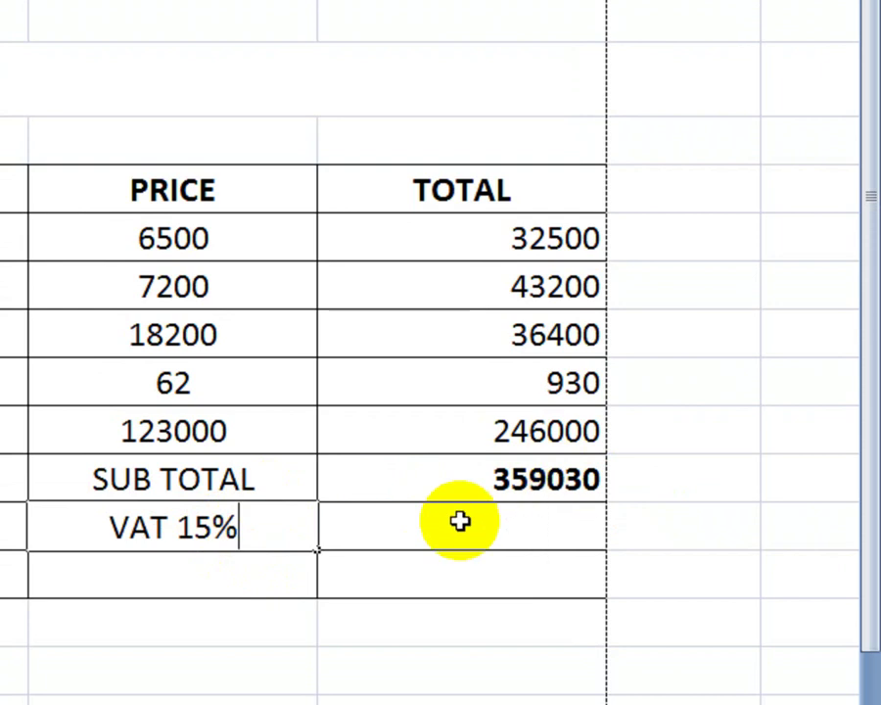
{"action": "left_click", "coordinate": [461, 522]}
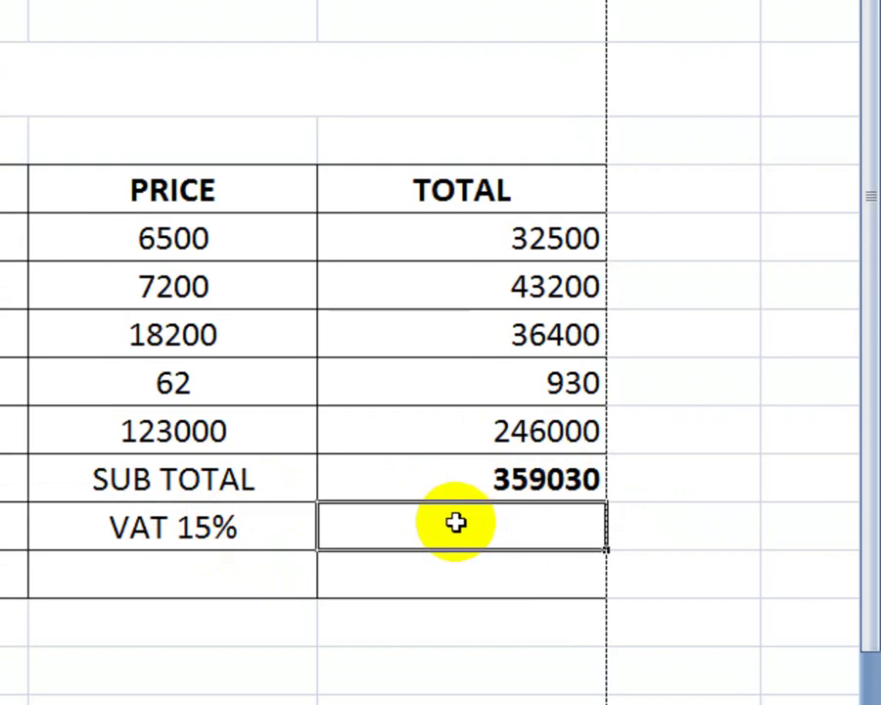
{"action": "type", "text": "="}
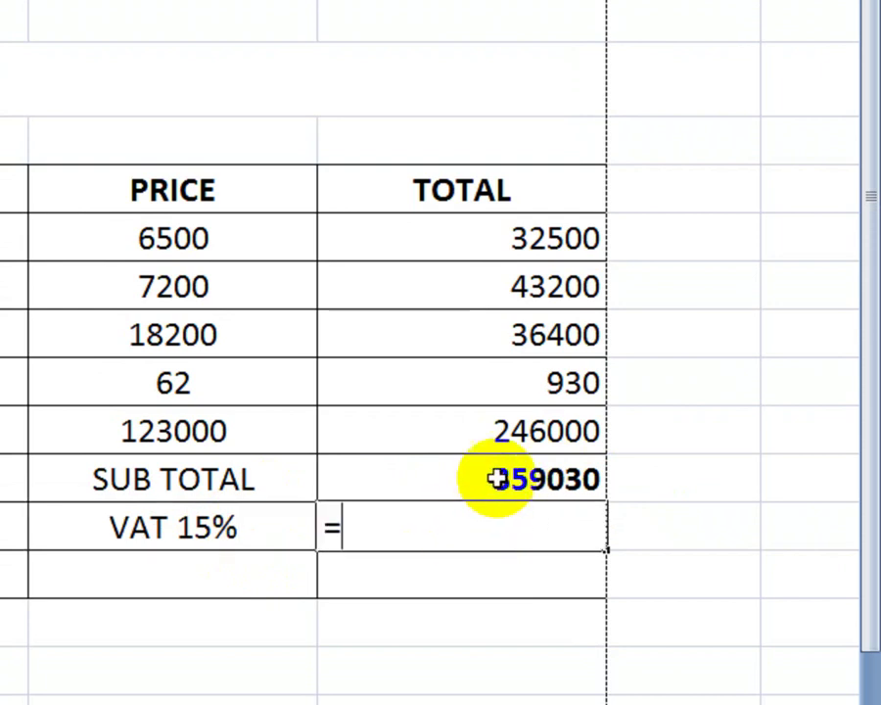
{"action": "left_click", "coordinate": [492, 479]}
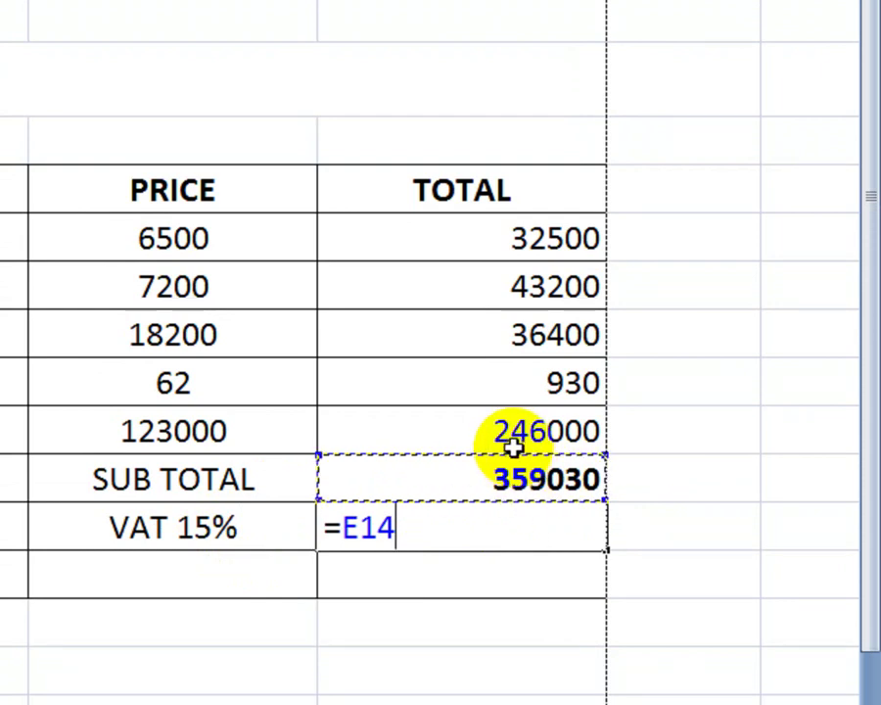
{"action": "type", "text": "*"}
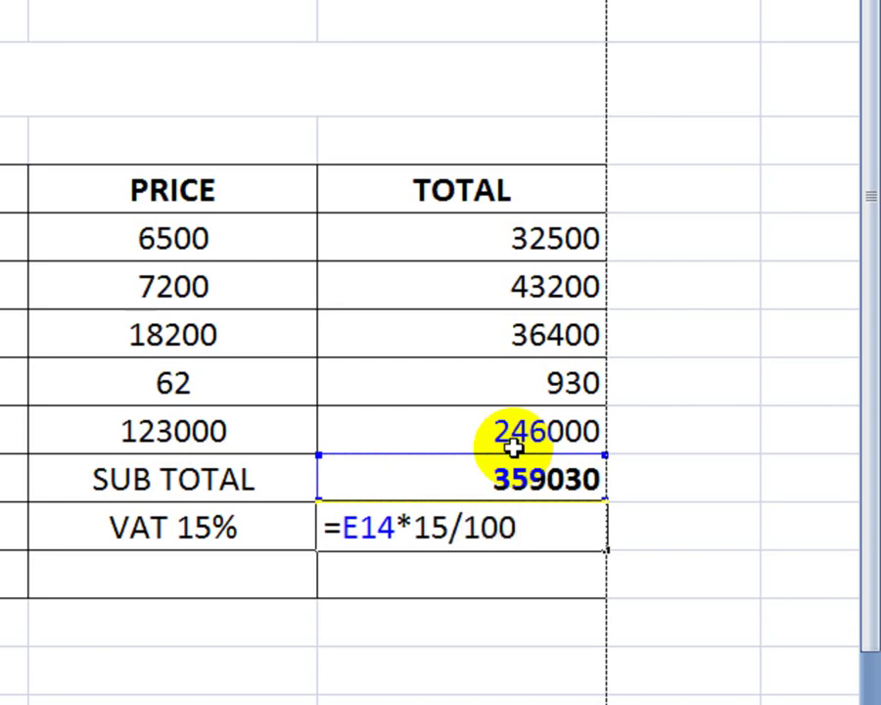
{"action": "key", "text": "Return"}
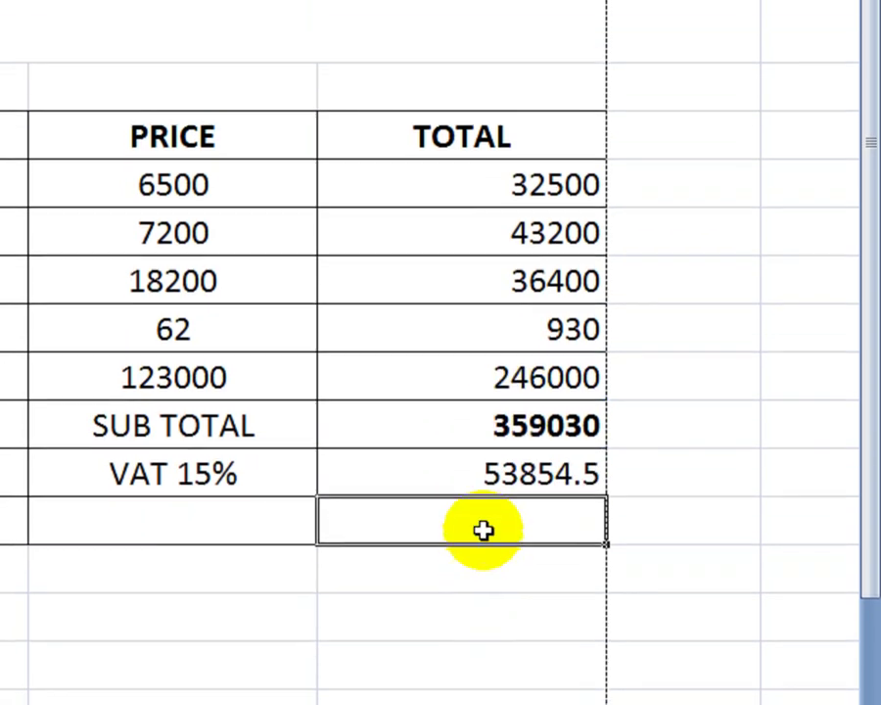
{"action": "left_click", "coordinate": [482, 526]}
Add a GRAND TOTAL label with formula =E14-E15 beside it, giving 305175.5.
{"action": "left_click", "coordinate": [234, 506]}
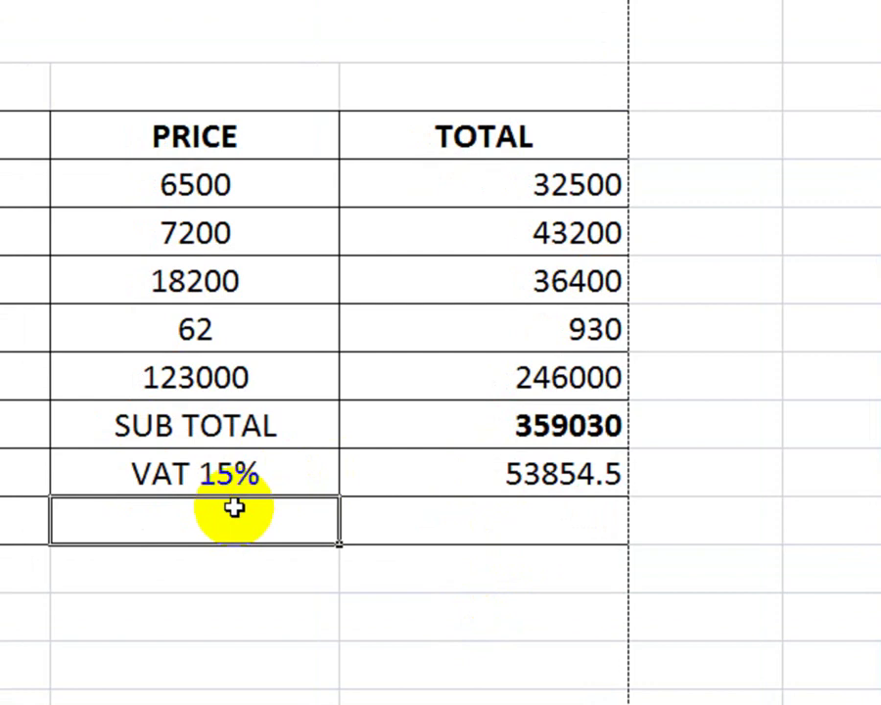
{"action": "type", "text": "GRAND"}
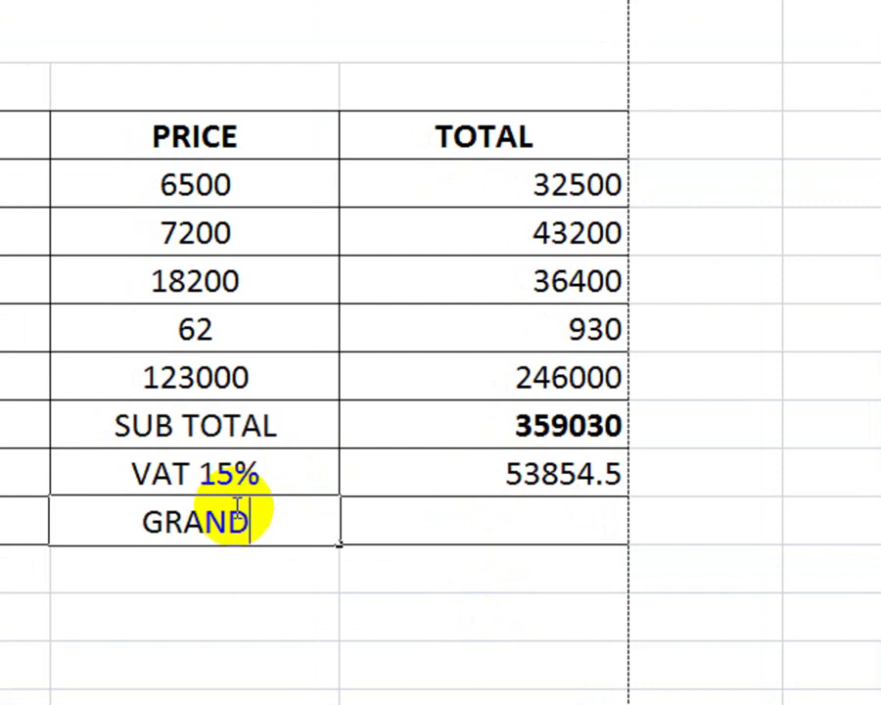
{"action": "type", "text": " TOTA"}
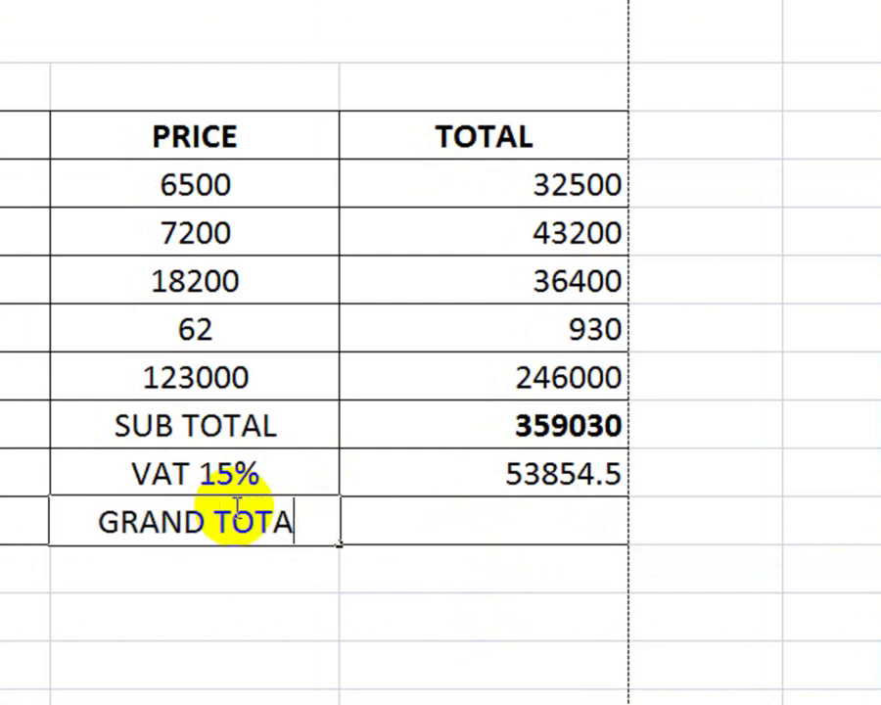
{"action": "type", "text": "L"}
{"action": "left_click", "coordinate": [384, 520]}
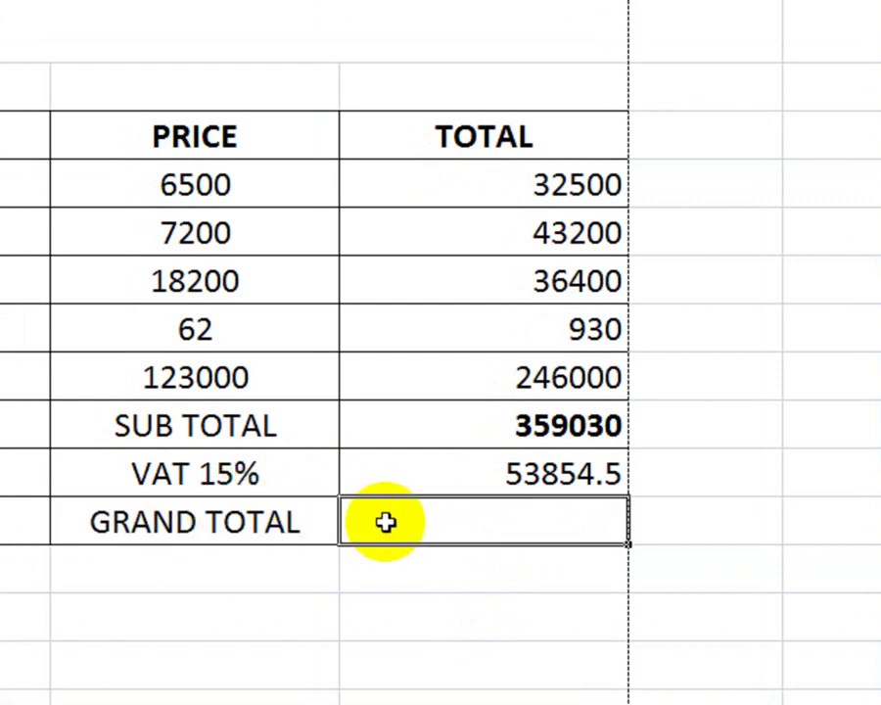
{"action": "type", "text": "="}
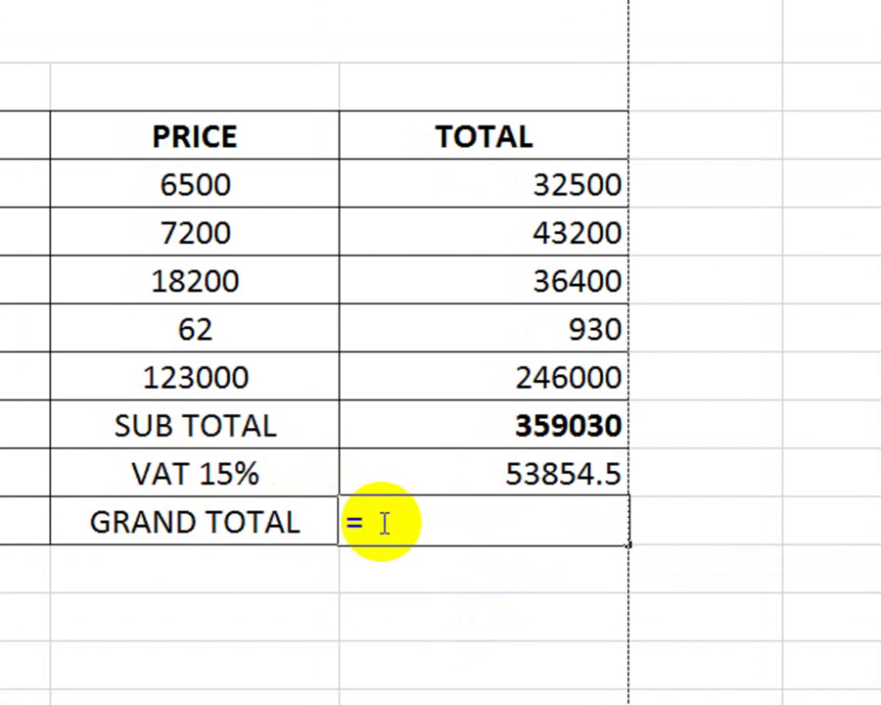
{"action": "left_click", "coordinate": [484, 428]}
{"action": "type", "text": "-"}
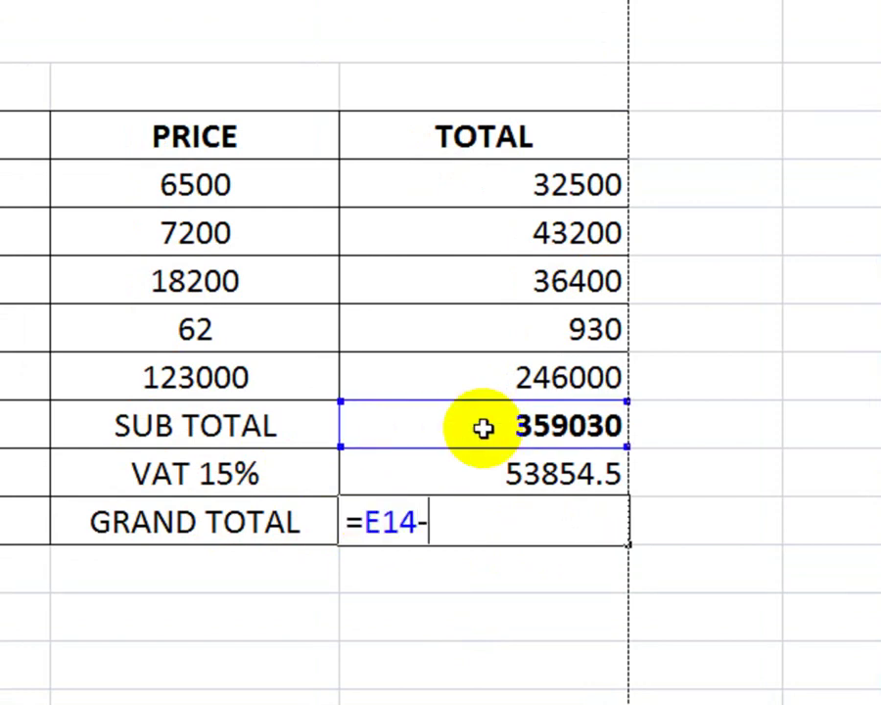
{"action": "left_click", "coordinate": [516, 473]}
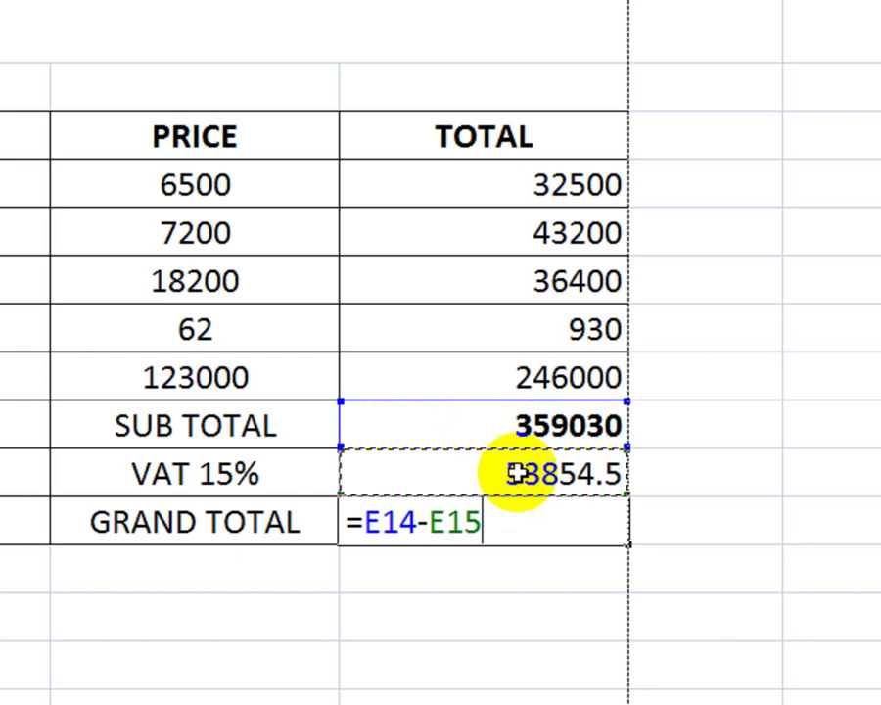
{"action": "key", "text": "Return"}
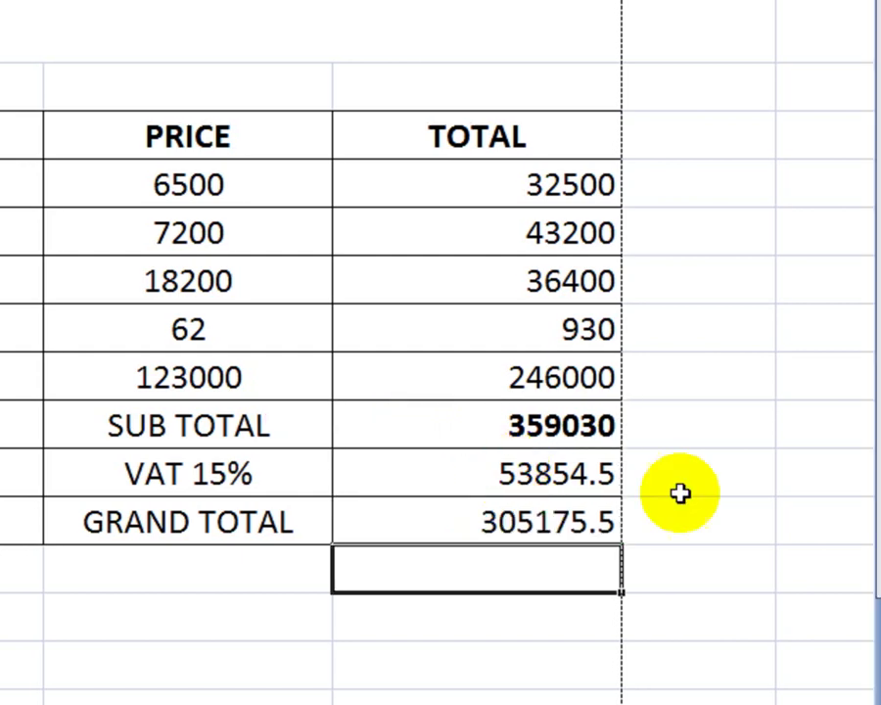
{"action": "left_click", "coordinate": [465, 487]}
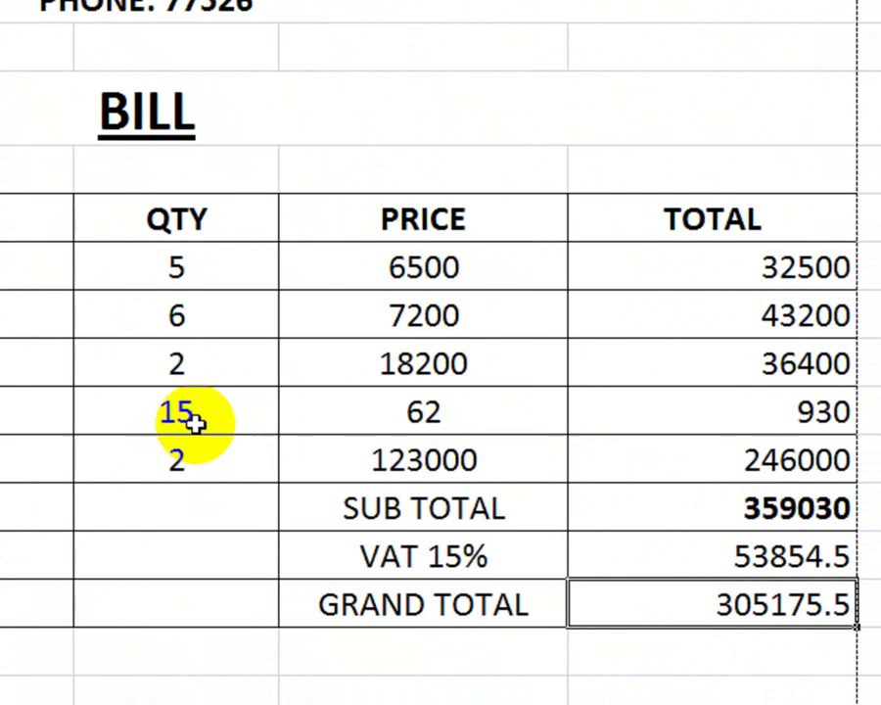
Change INK's quantity to 10 and price to 65, and MOTHERBOARD's price to 7000.
{"action": "left_click", "coordinate": [149, 415]}
{"action": "type", "text": "1"}
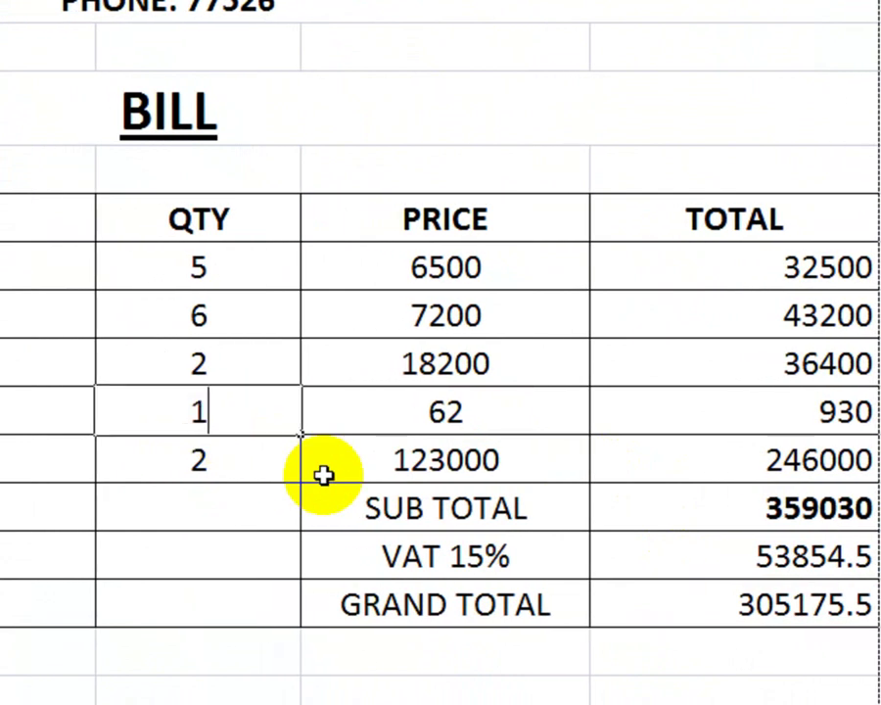
{"action": "type", "text": "0"}
{"action": "key", "text": "Return"}
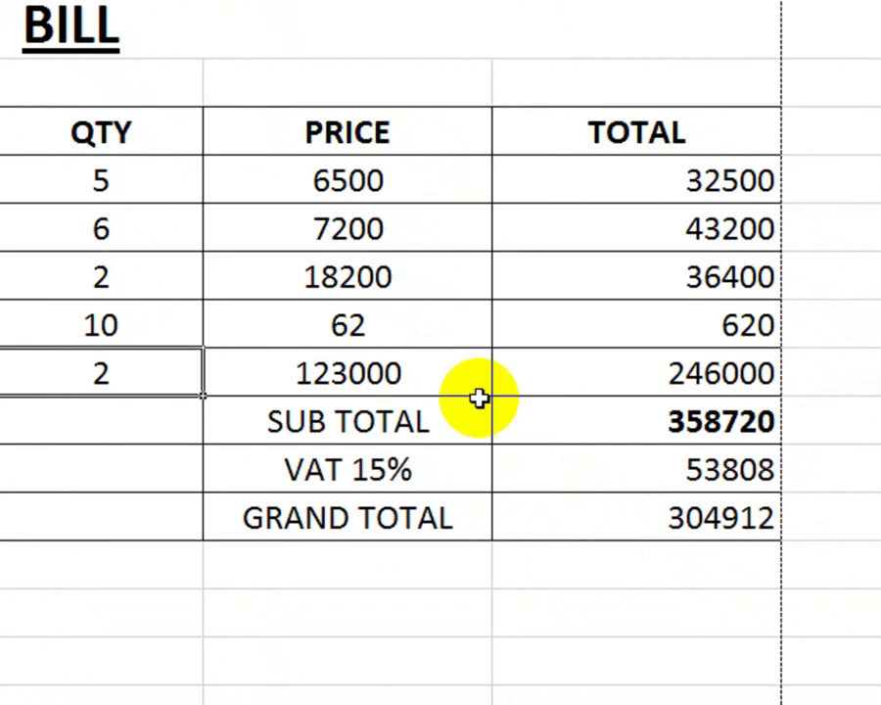
{"action": "left_click", "coordinate": [373, 324]}
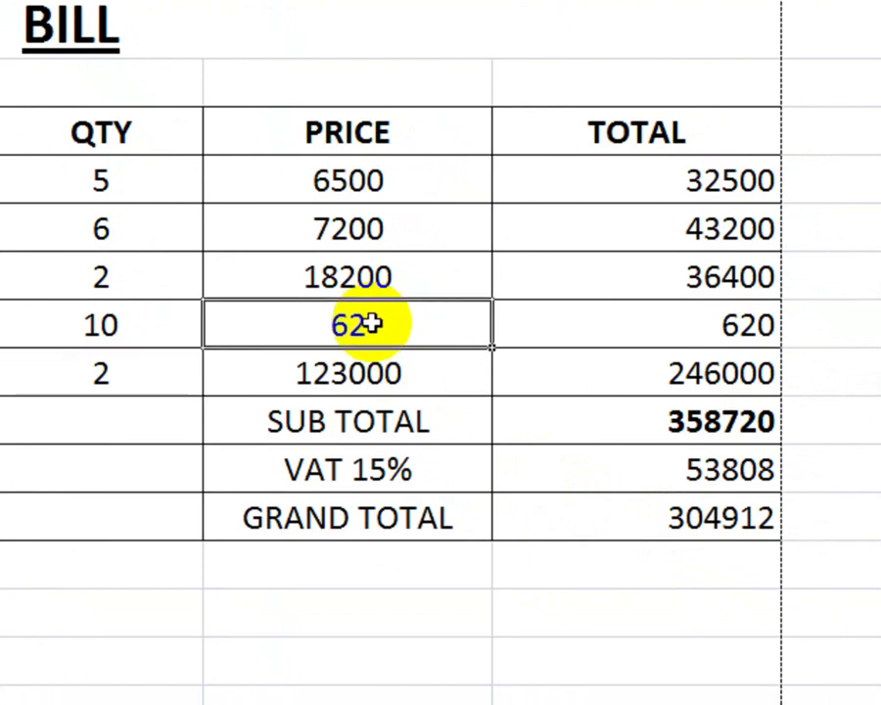
{"action": "type", "text": "65"}
{"action": "key", "text": "Return"}
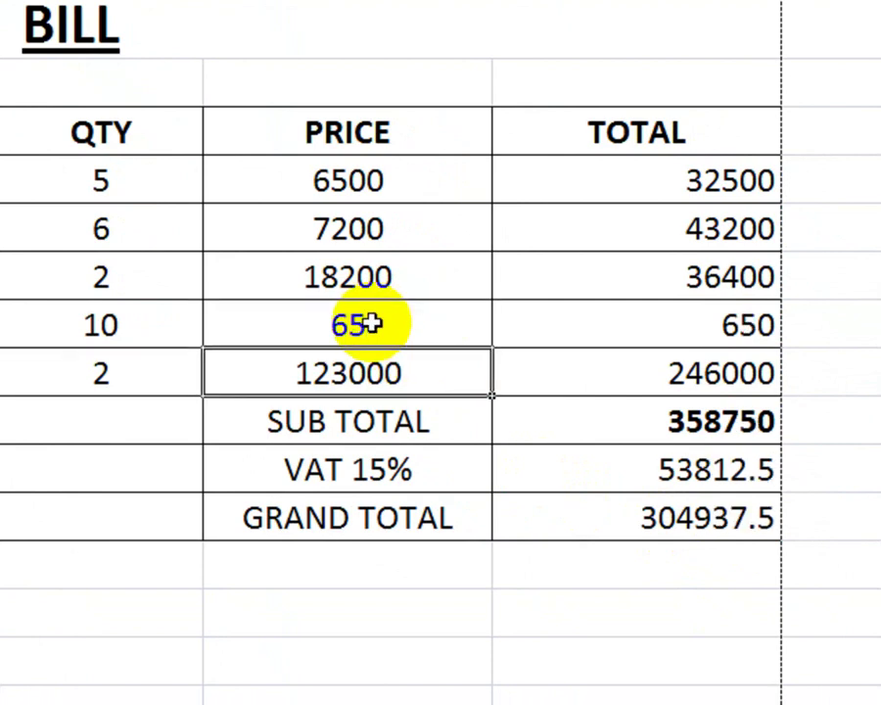
{"action": "left_click", "coordinate": [347, 241]}
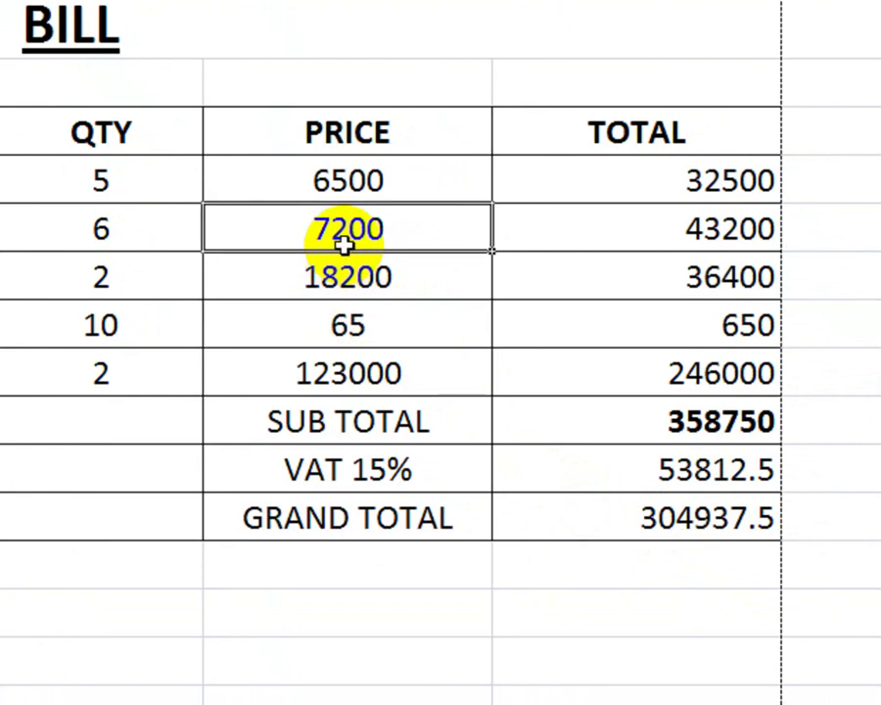
{"action": "type", "text": "70"}
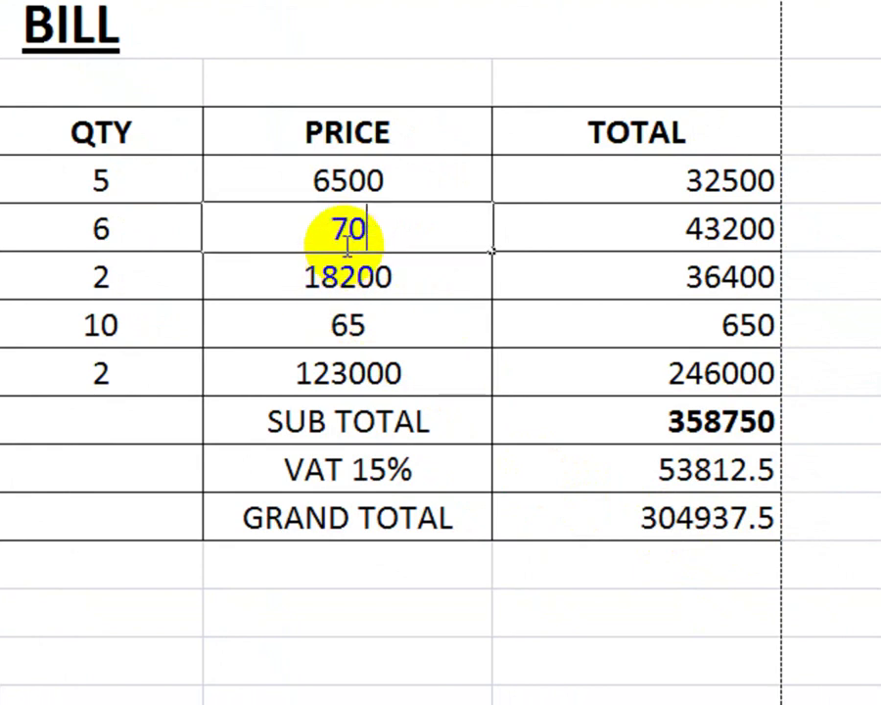
{"action": "type", "text": "00"}
{"action": "key", "text": "Return"}
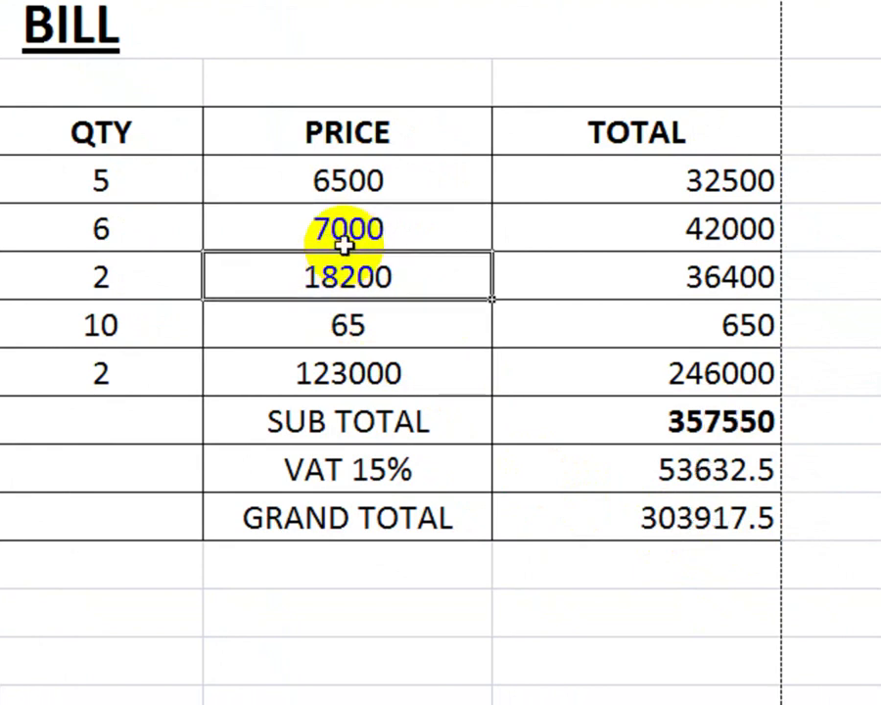